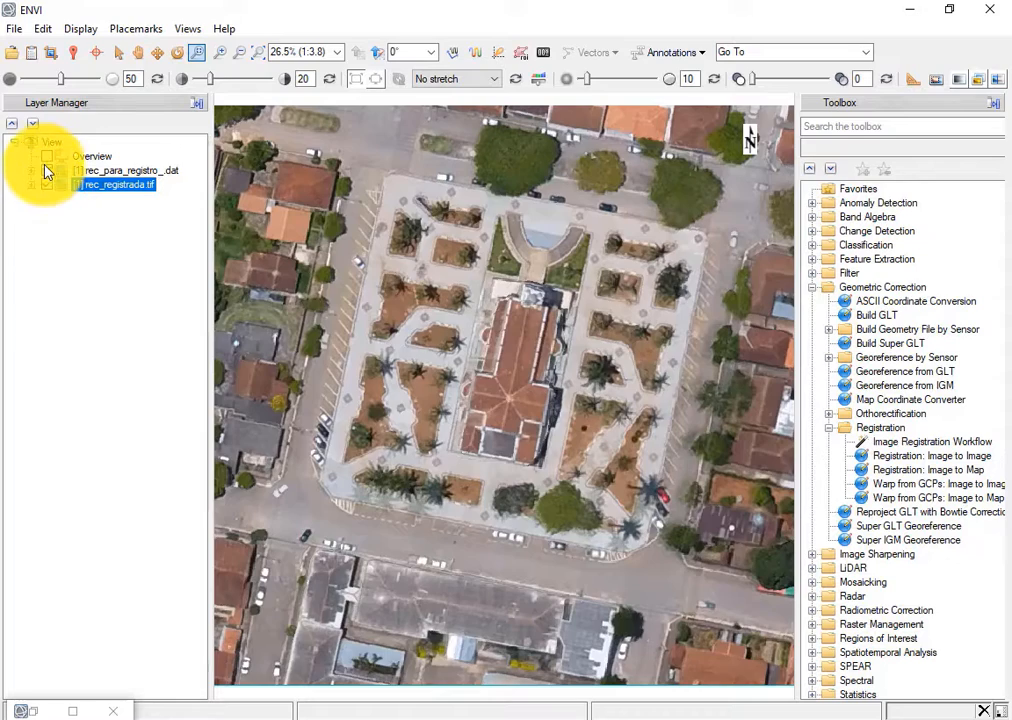
# Compare rec_para_registro_.dat with rec_registrada.tif around the square's southwest corner by alternating the visibility of rec_para_registro_.dat
pyautogui.click(47, 171)
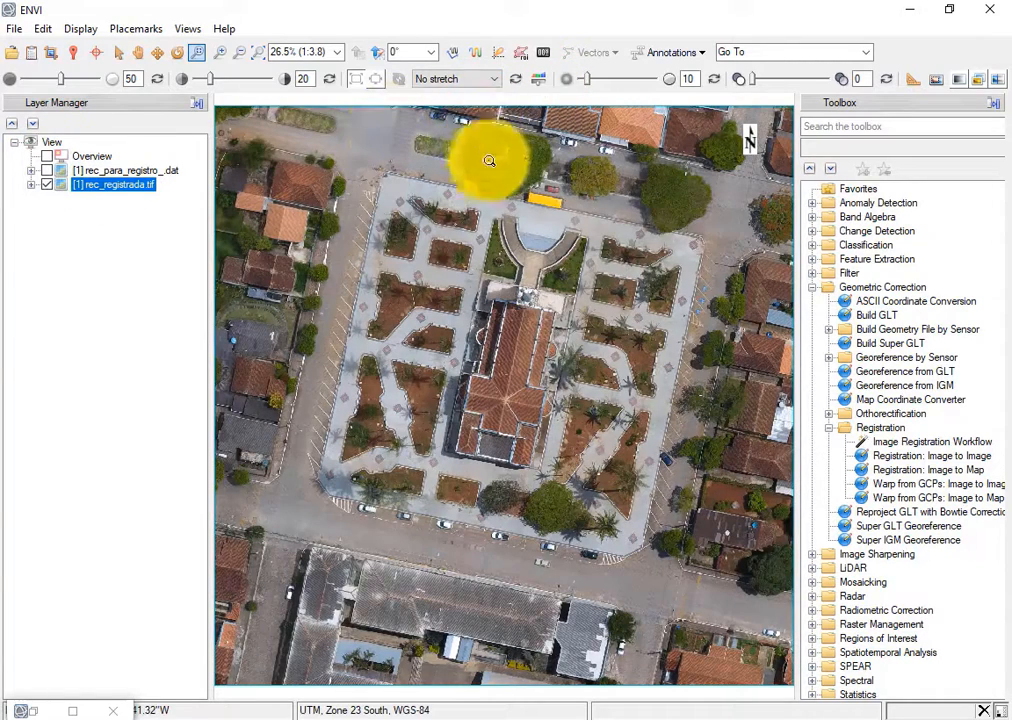
pyautogui.click(537, 537)
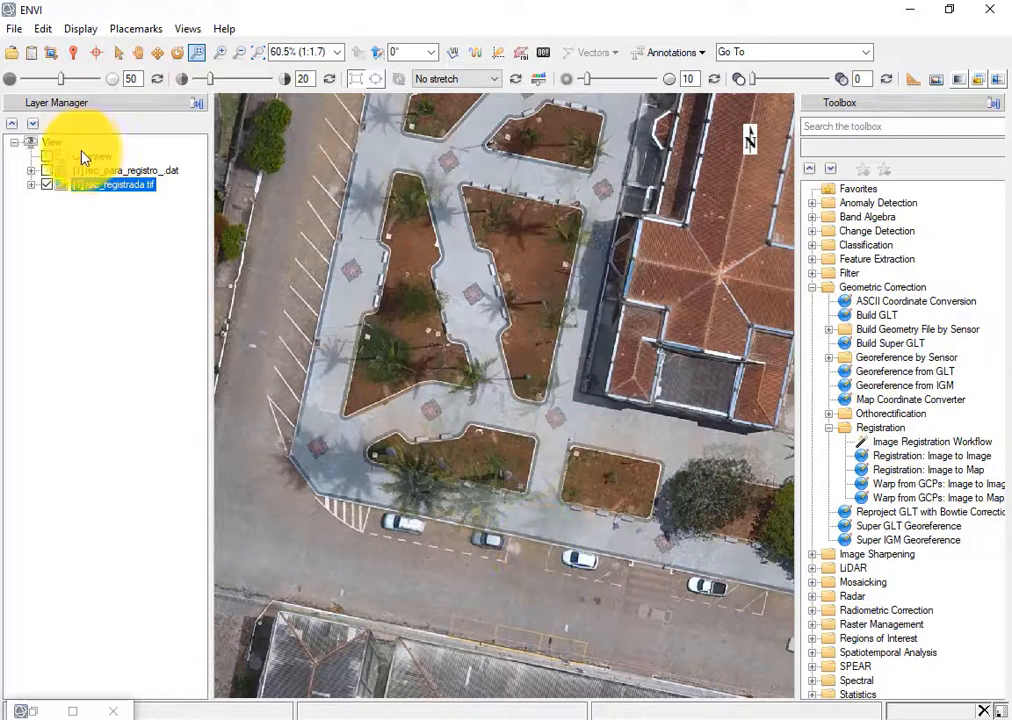
pyautogui.click(47, 171)
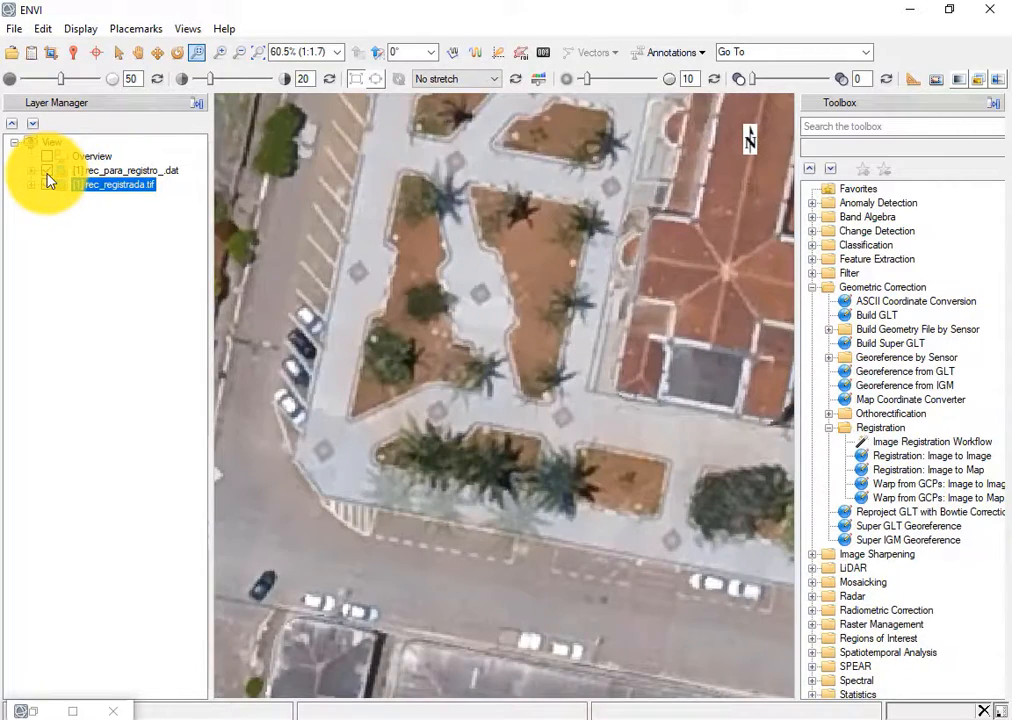
pyautogui.click(47, 171)
pyautogui.click(47, 171)
pyautogui.click(47, 171)
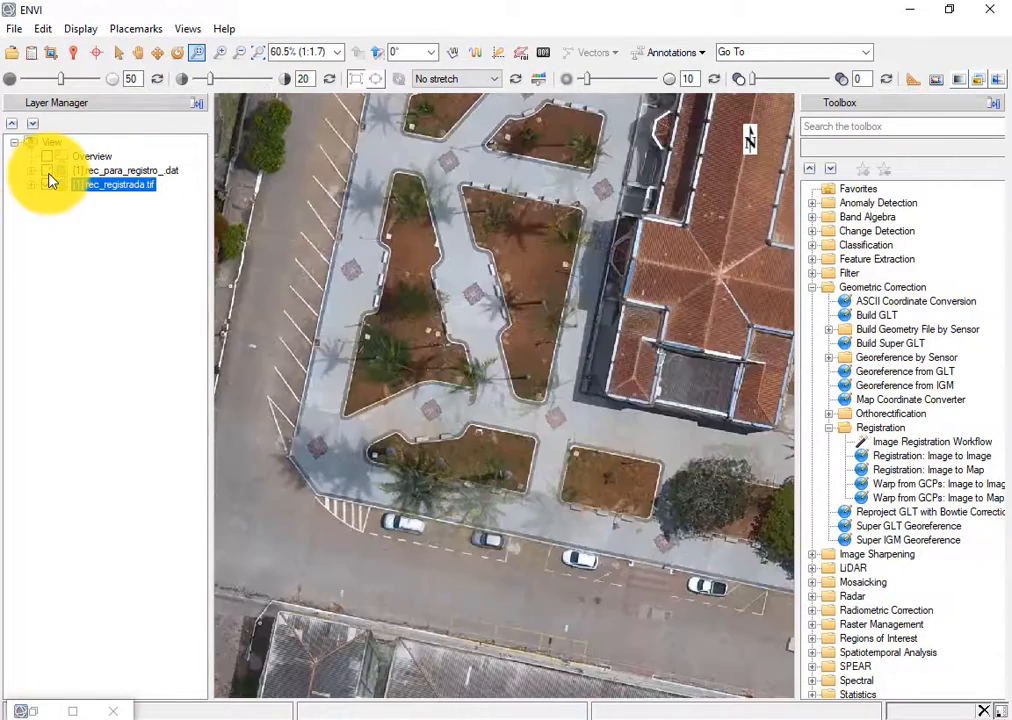
# Compare both images up close along the parking lines west of the square, ending with rec_para_registro_.dat shown at full extent
pyautogui.moveTo(280, 169); pyautogui.dragTo(404, 322)
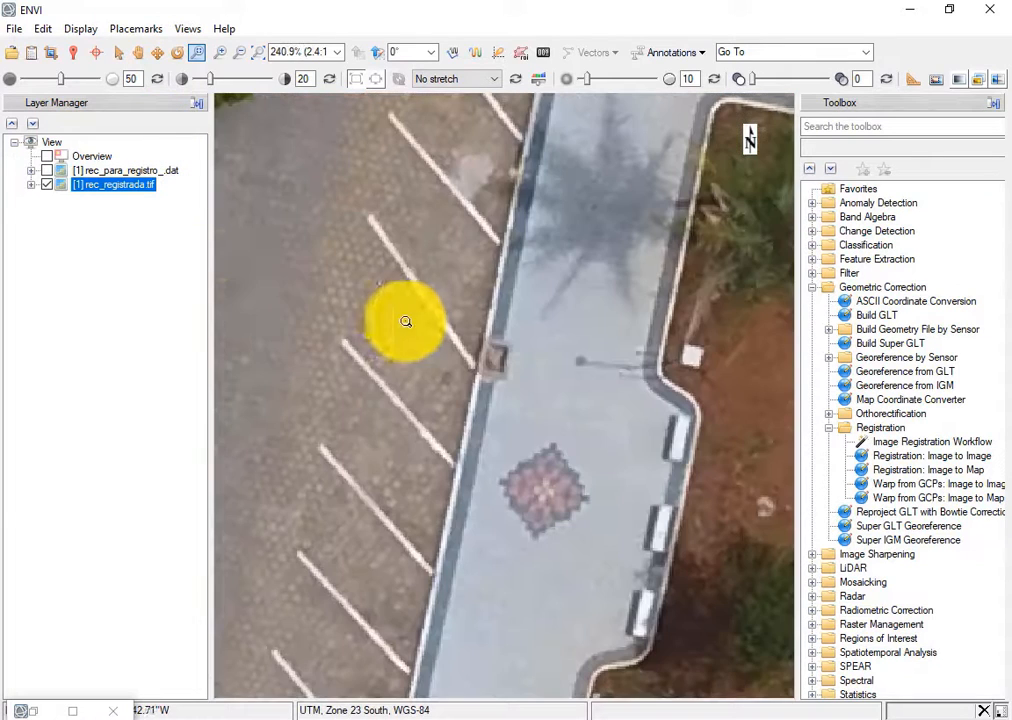
pyautogui.click(46, 172)
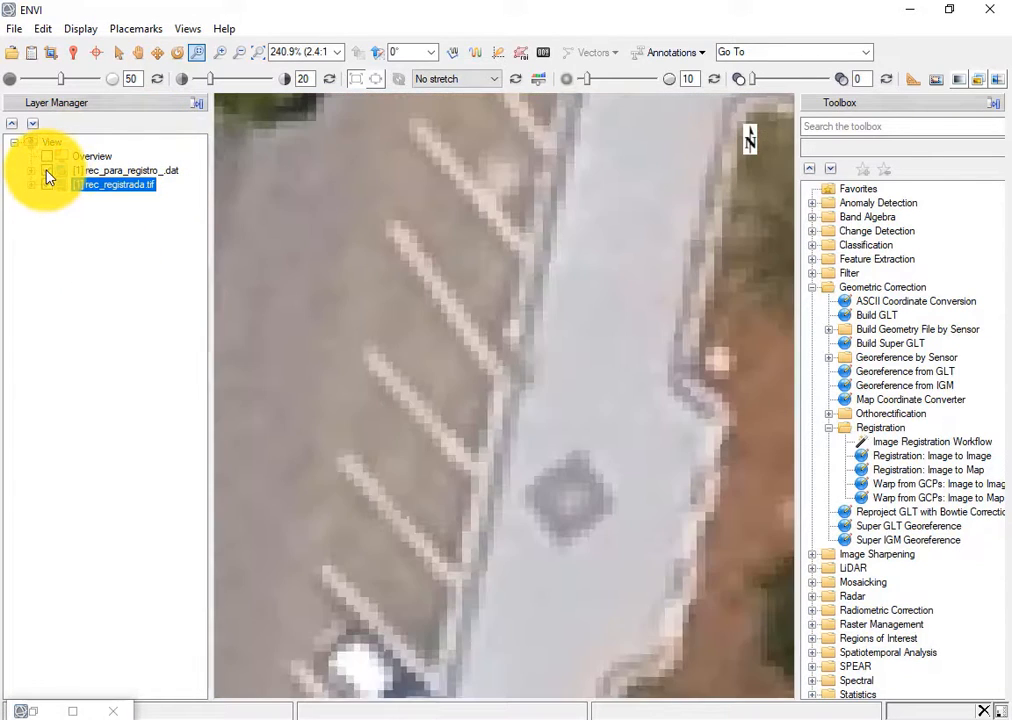
pyautogui.click(46, 172)
pyautogui.click(47, 172)
pyautogui.click(47, 172)
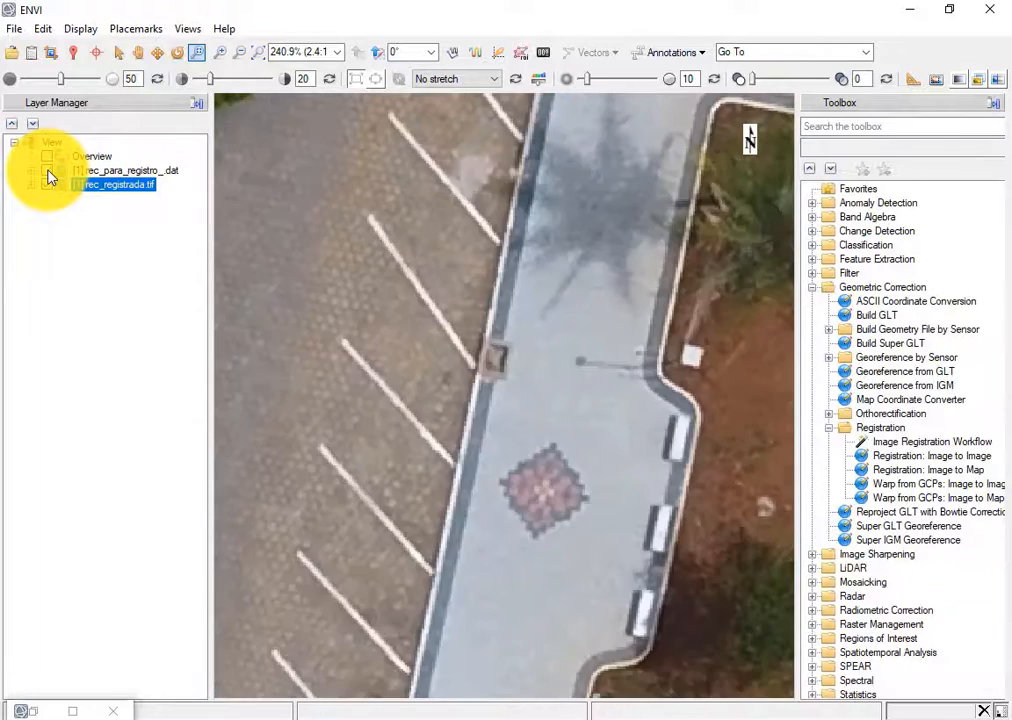
pyautogui.click(47, 172)
pyautogui.click(47, 172)
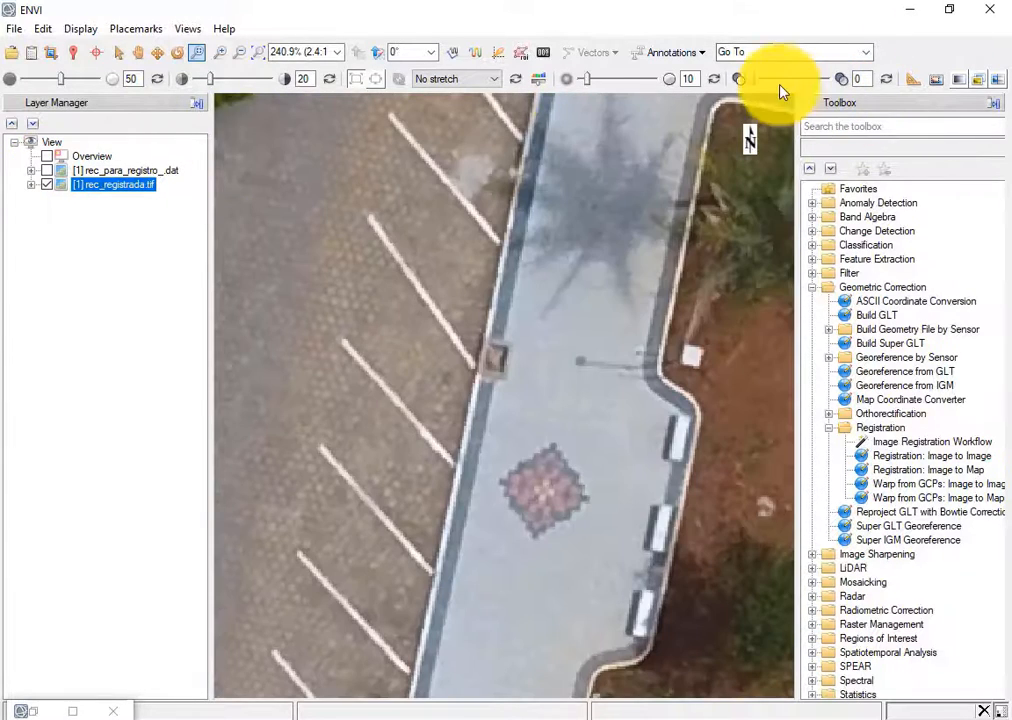
pyautogui.moveTo(757, 86); pyautogui.dragTo(632, 86)
pyautogui.click(48, 171)
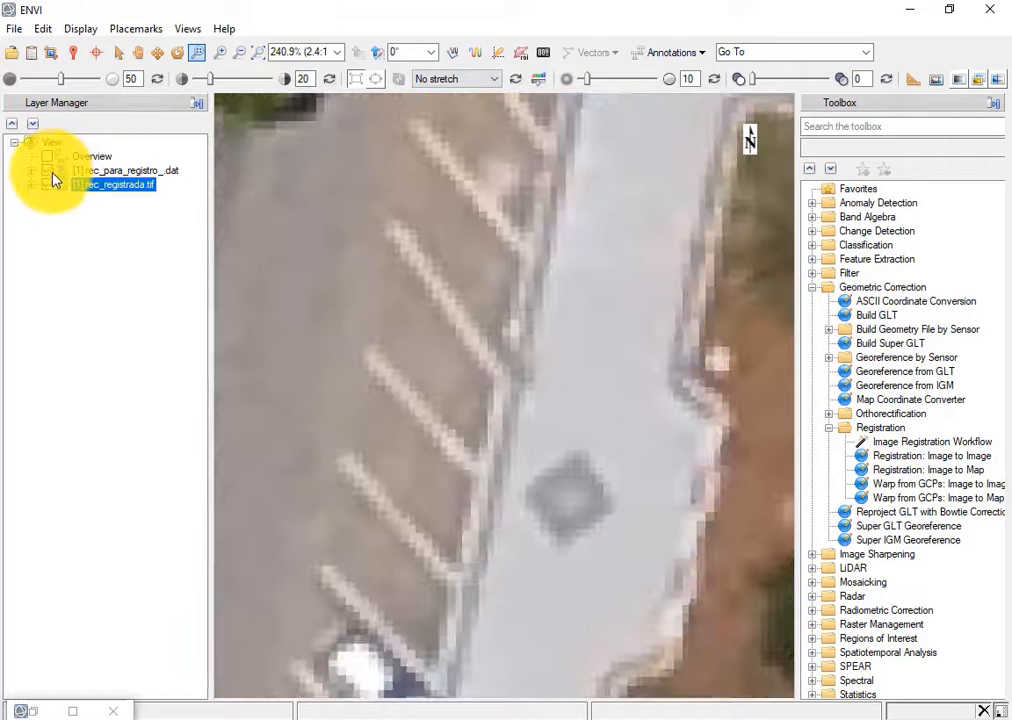
pyautogui.click(258, 52)
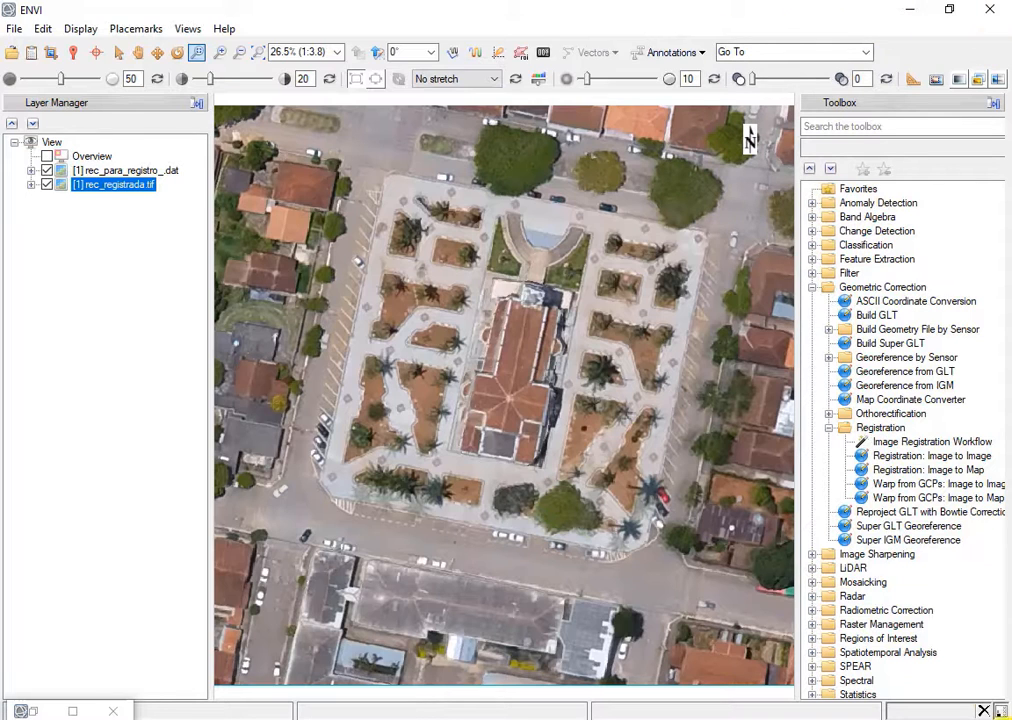
# Start an image-to-image registration from the Geometric Correction tools with Band 1 of rec_registrada.tif as the base band
pyautogui.click(813, 289)
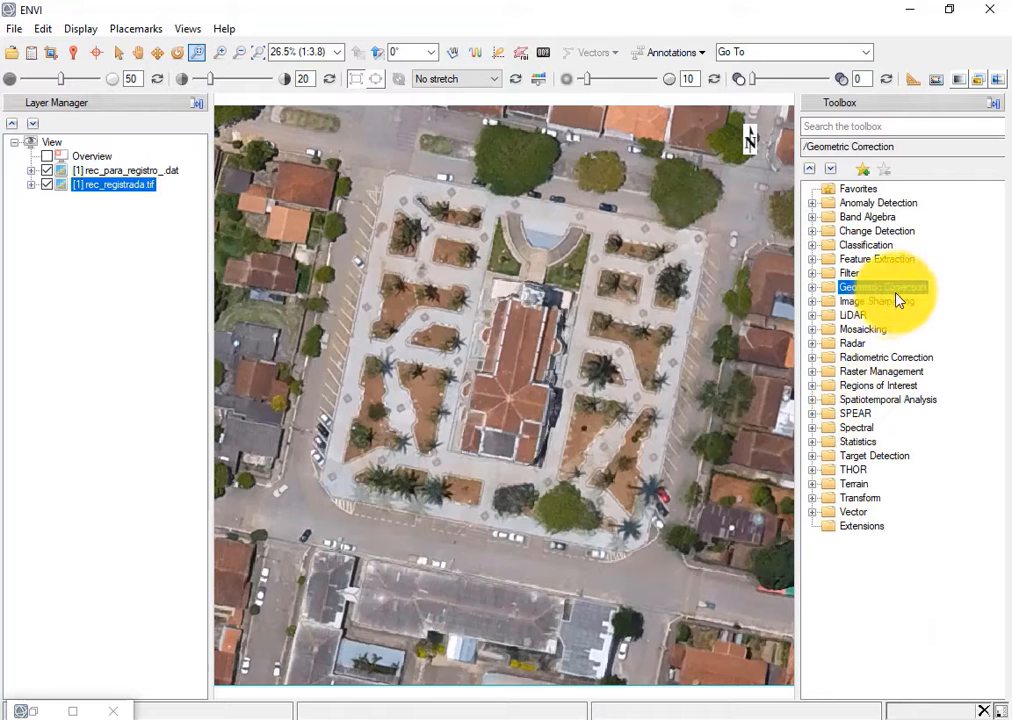
pyautogui.click(813, 289)
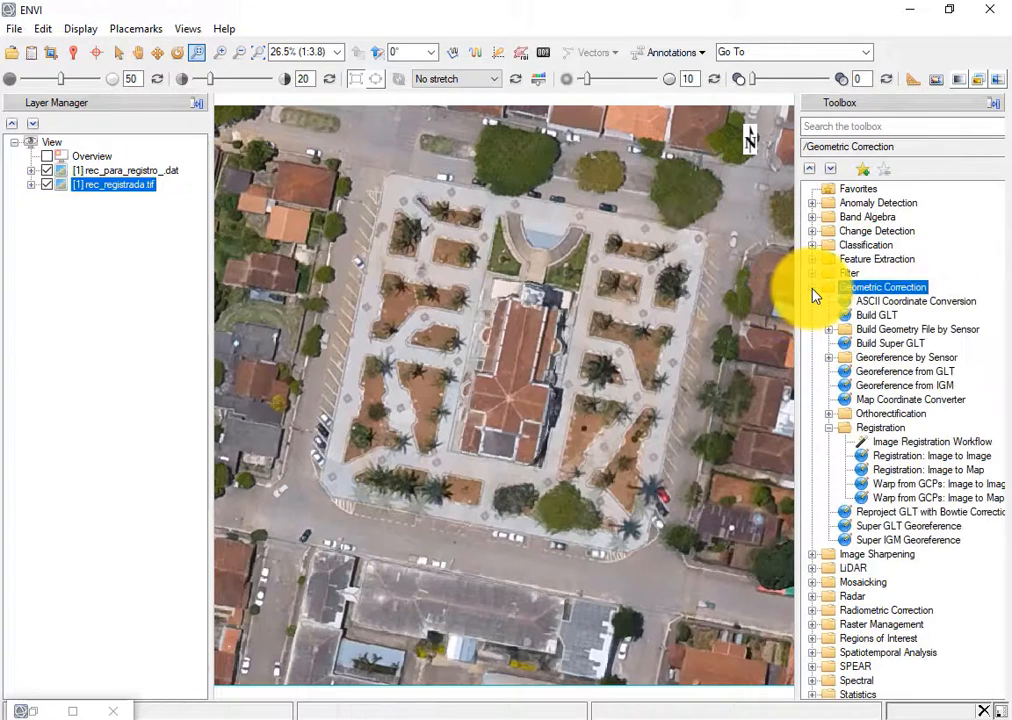
pyautogui.doubleClick(836, 430)
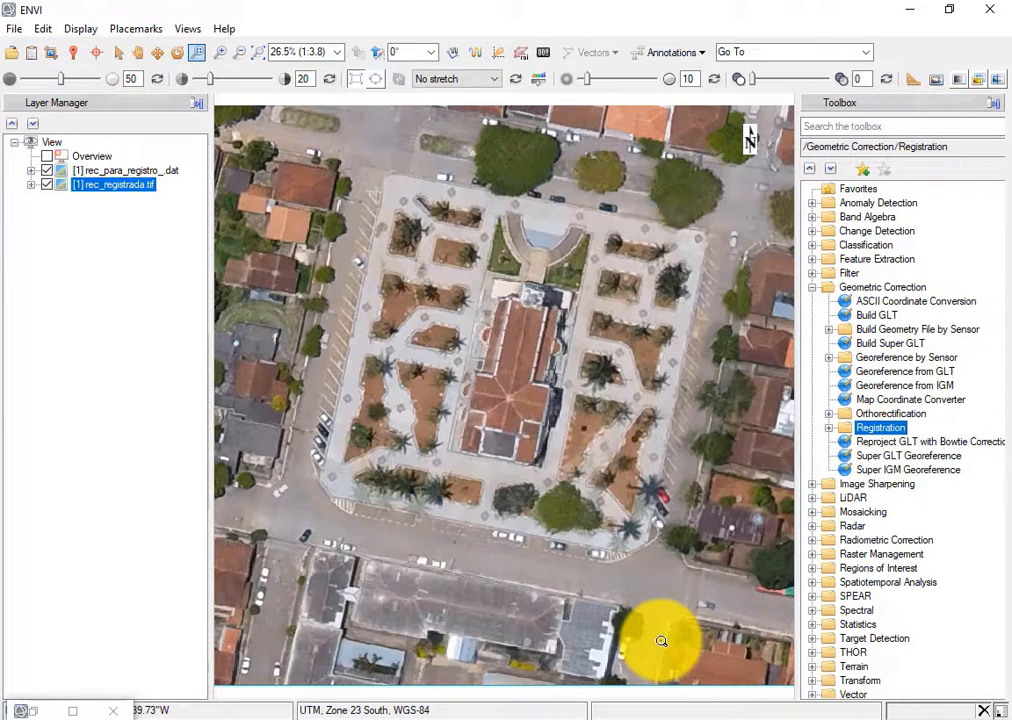
pyautogui.click(829, 428)
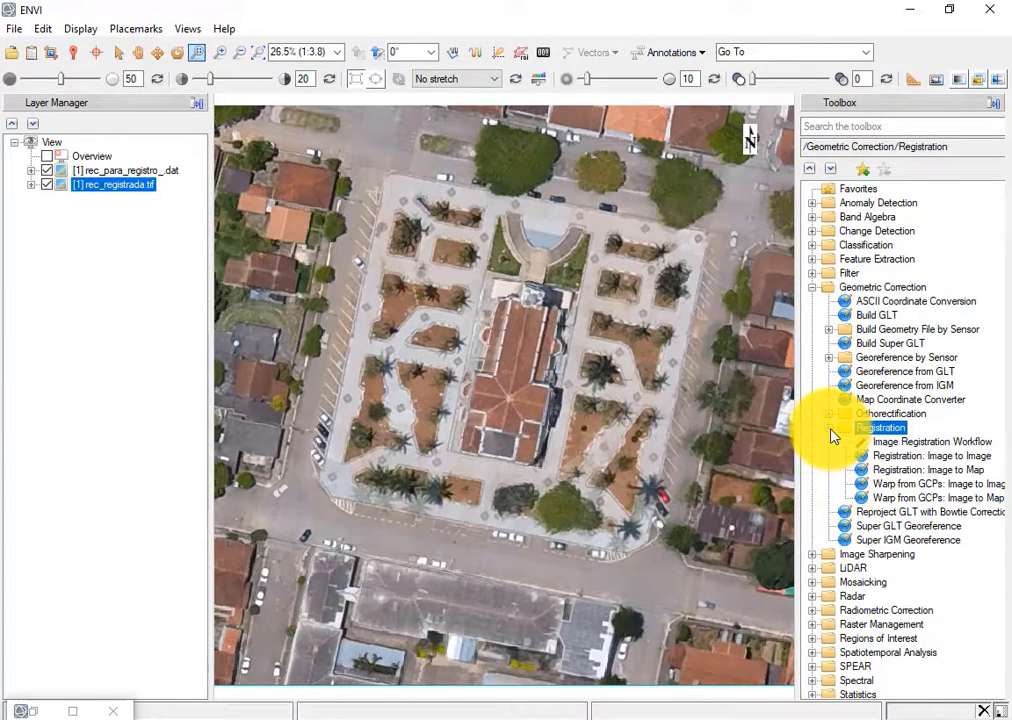
pyautogui.doubleClick(876, 457)
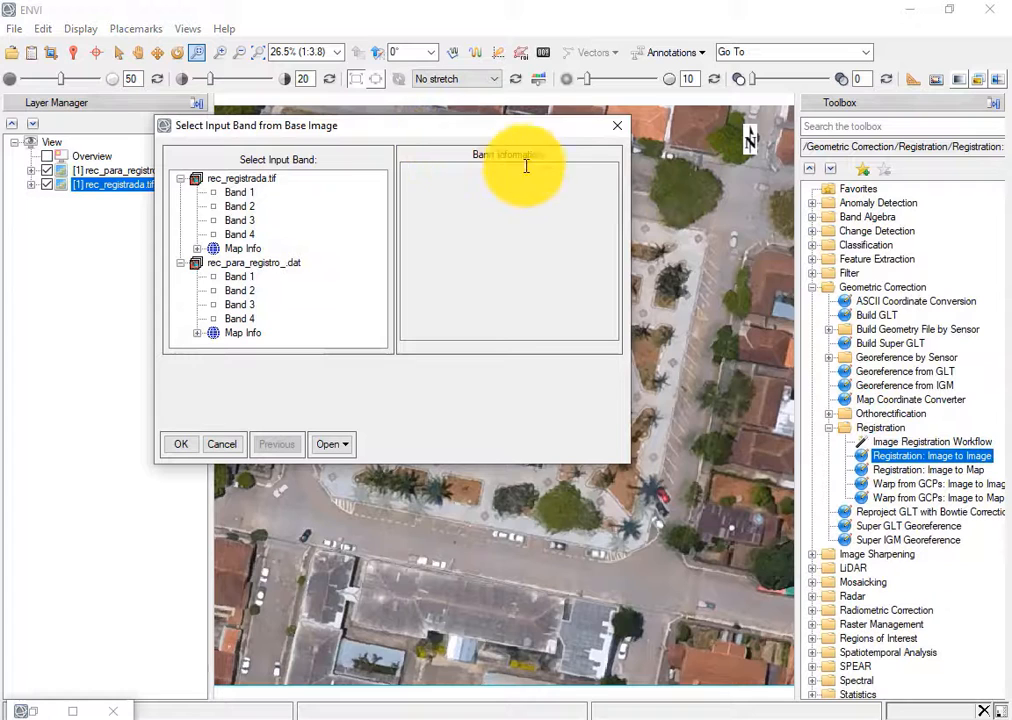
pyautogui.moveTo(413, 129); pyautogui.dragTo(512, 173)
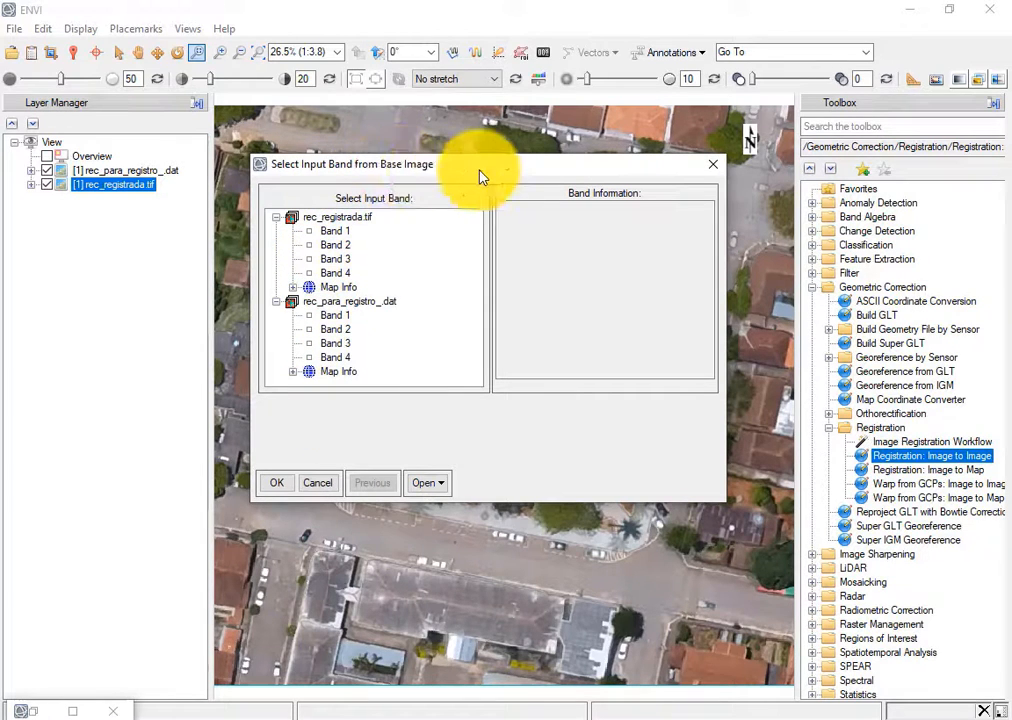
pyautogui.click(335, 231)
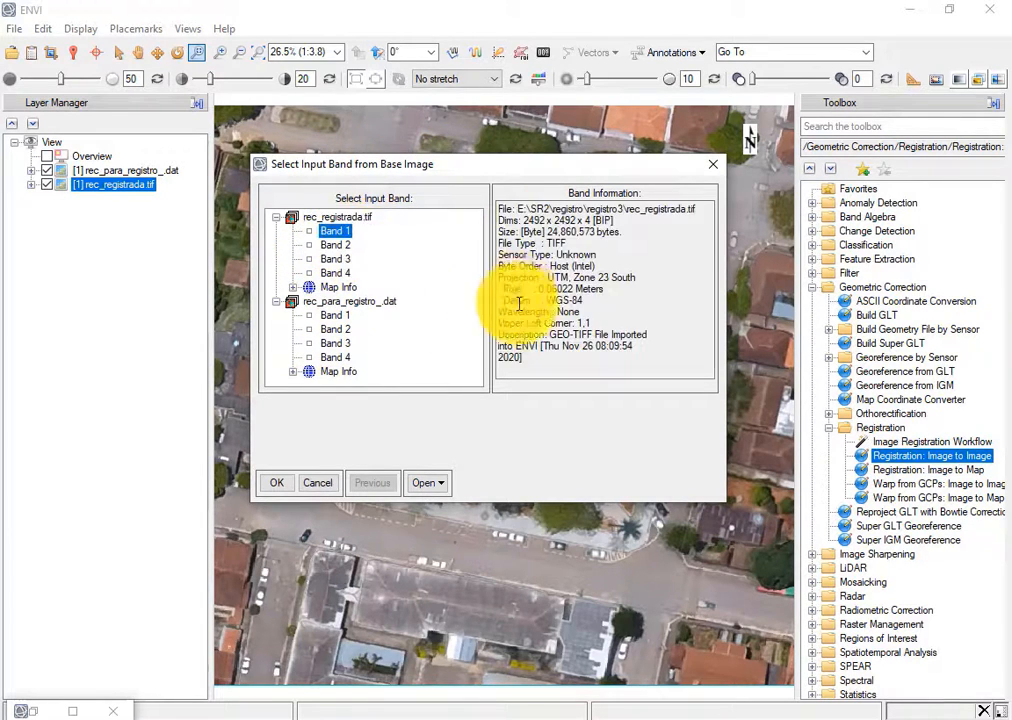
pyautogui.click(284, 486)
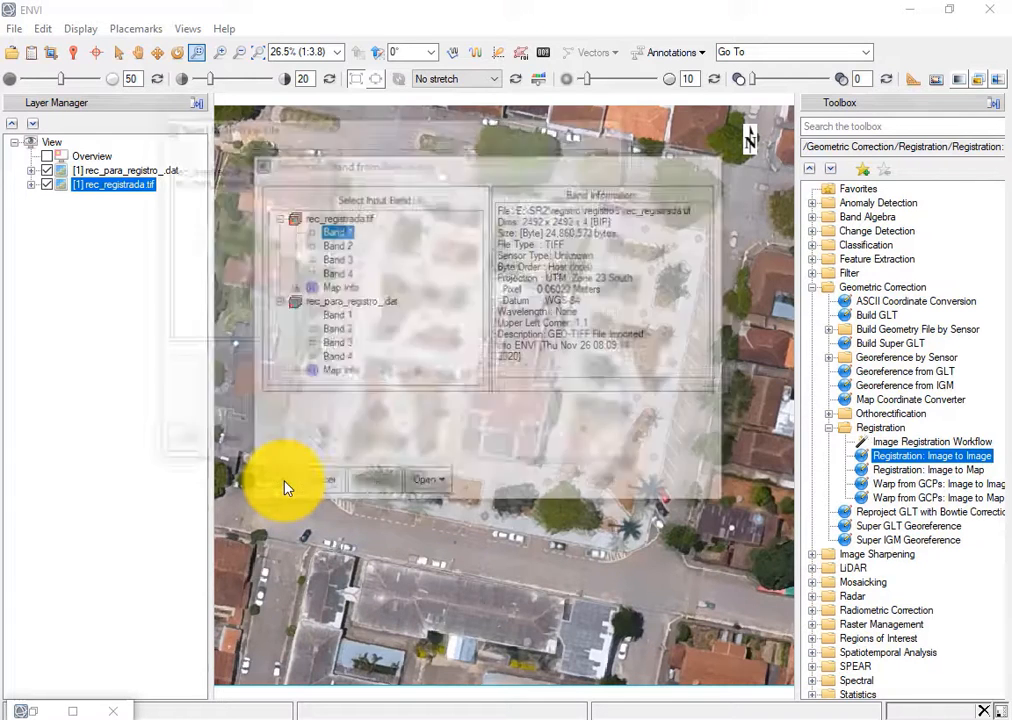
# Use rec_para_registro_.dat as the warp file with Band 1 for matching, and generate automatic tie points without an existing tie points file
pyautogui.click(226, 181)
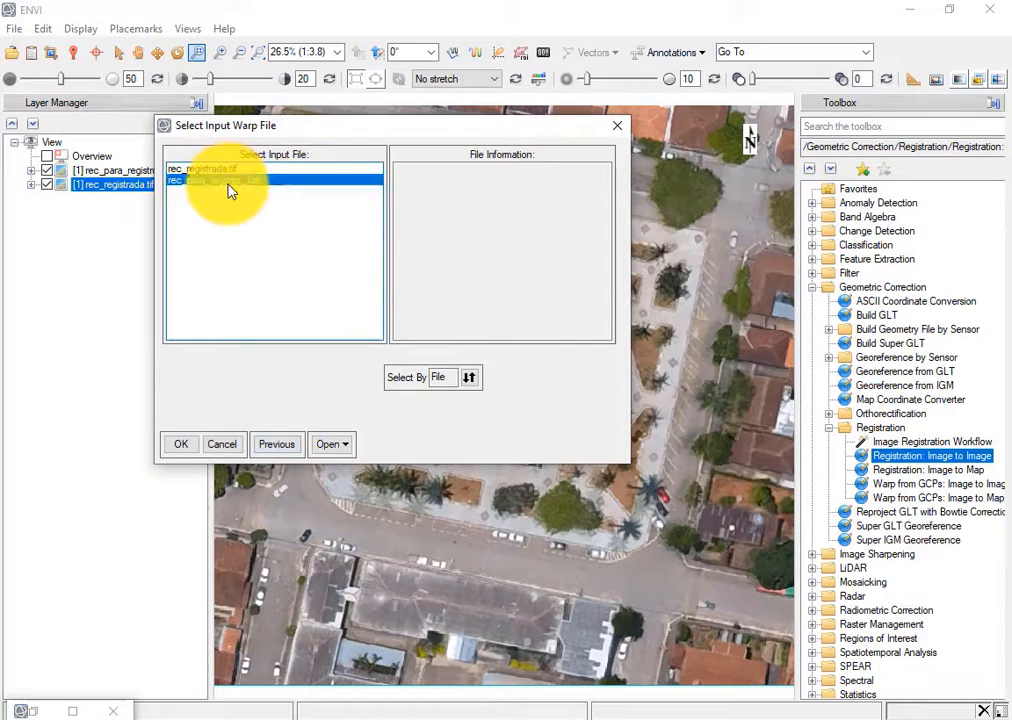
pyautogui.click(177, 447)
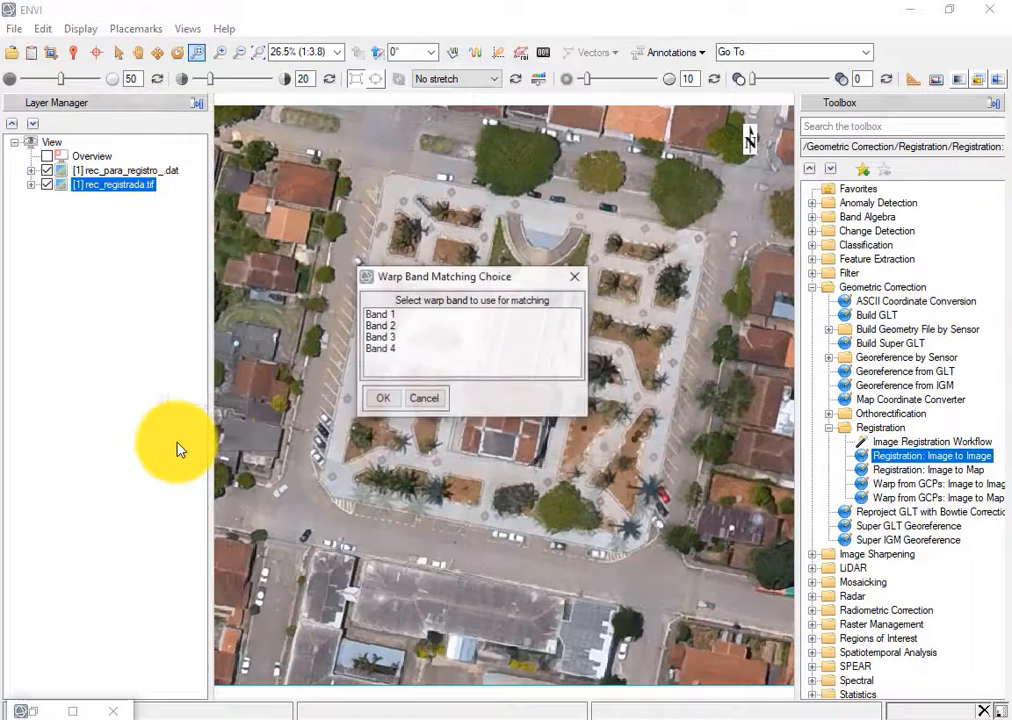
pyautogui.click(382, 315)
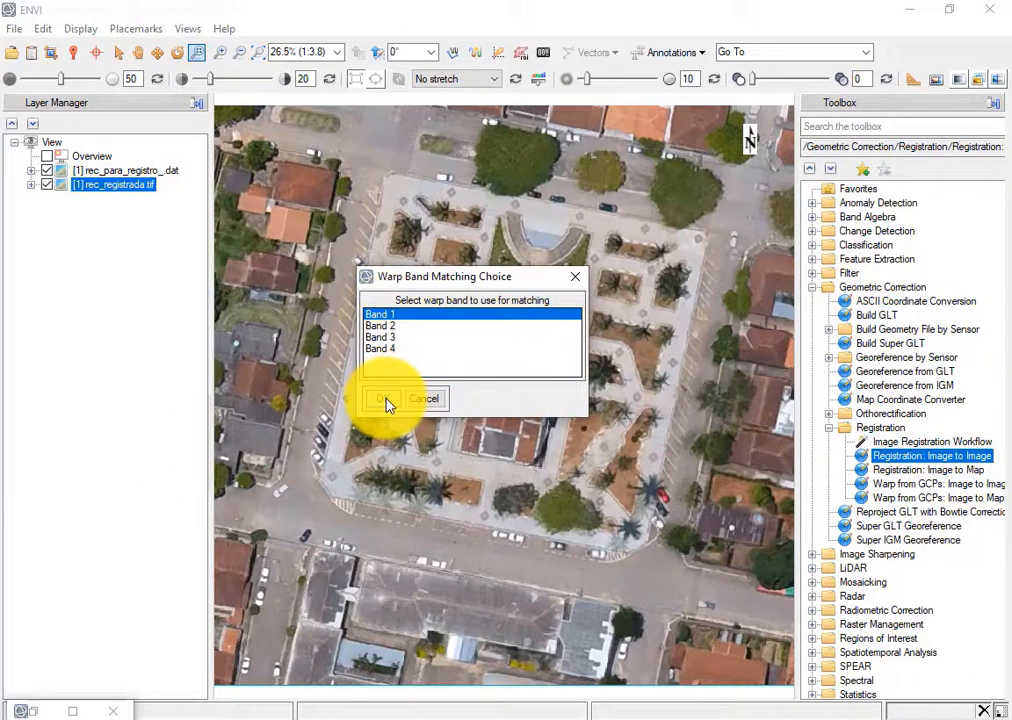
pyautogui.click(388, 402)
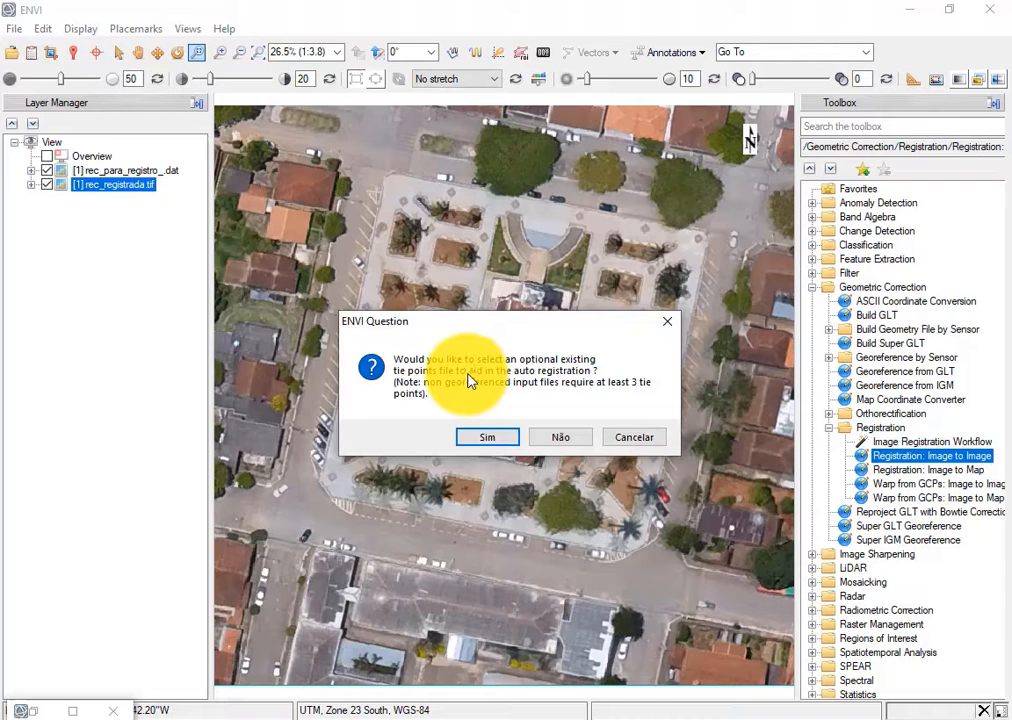
pyautogui.click(560, 437)
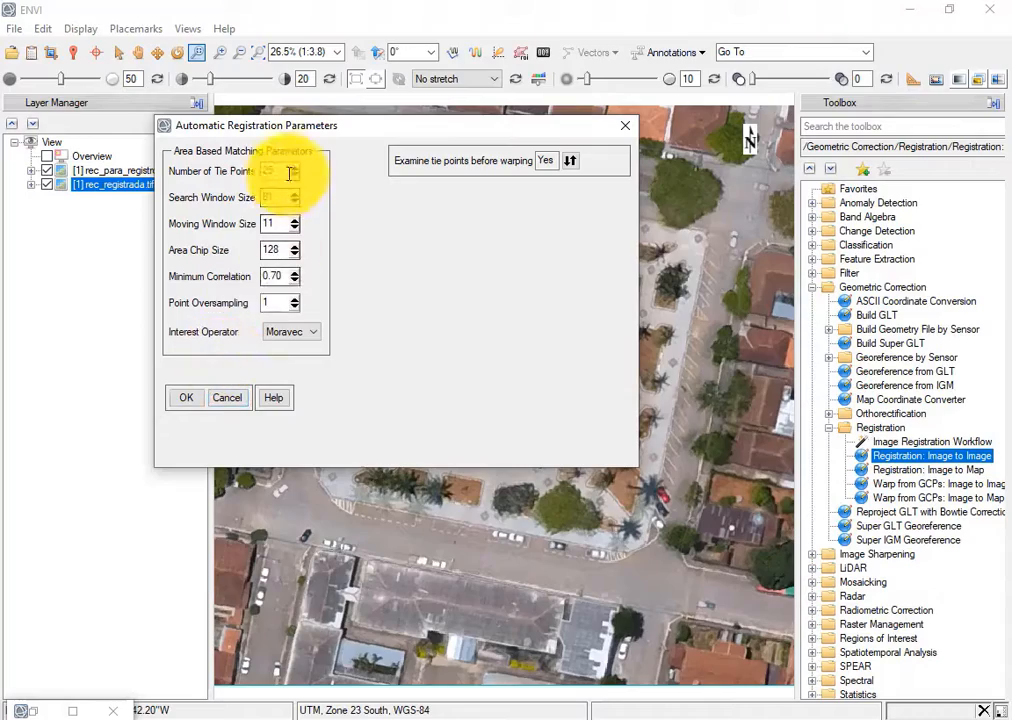
pyautogui.click(196, 400)
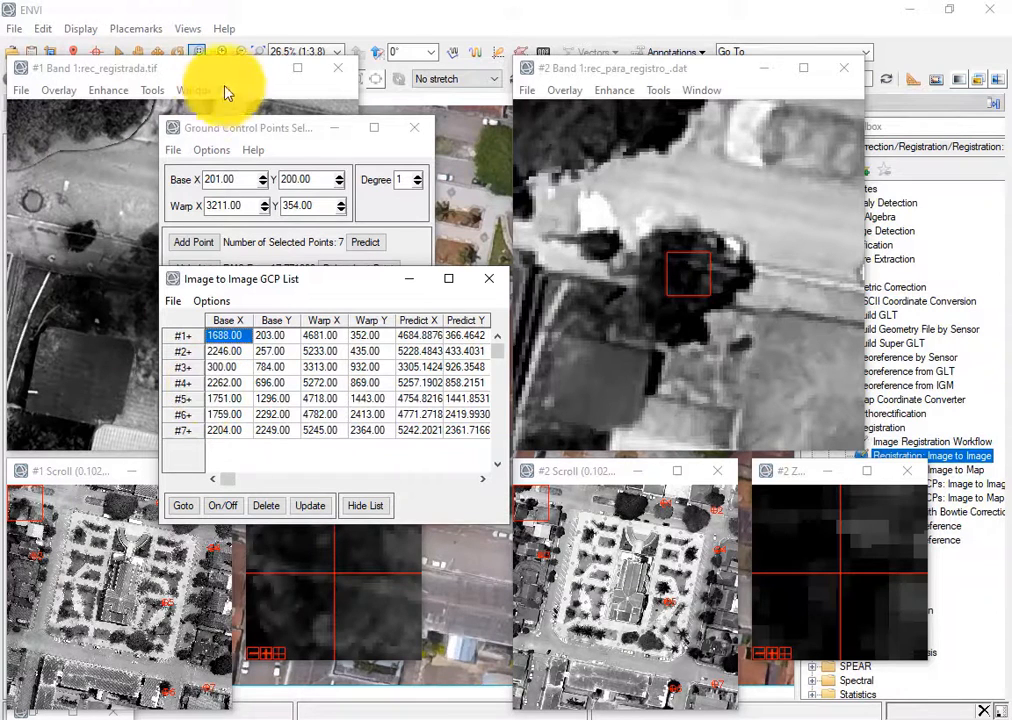
# Examine the error and RMS values of control points 1 to 7 and check each point's location in both images
pyautogui.moveTo(290, 138); pyautogui.dragTo(453, 24)
pyautogui.moveTo(323, 288); pyautogui.dragTo(457, 205)
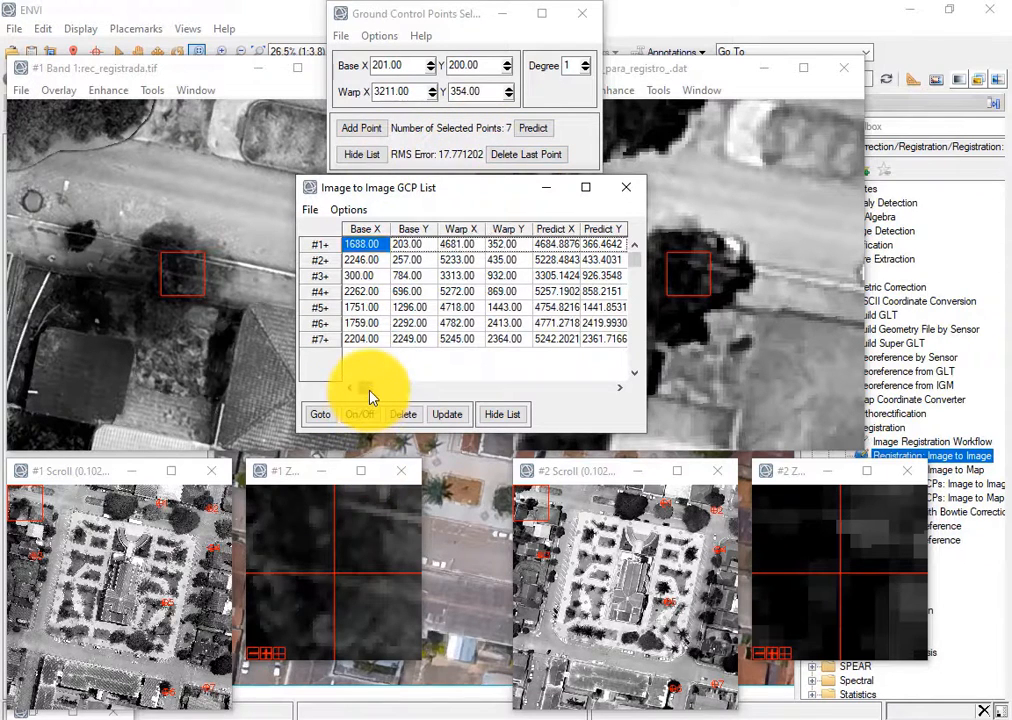
pyautogui.moveTo(368, 390); pyautogui.dragTo(553, 361)
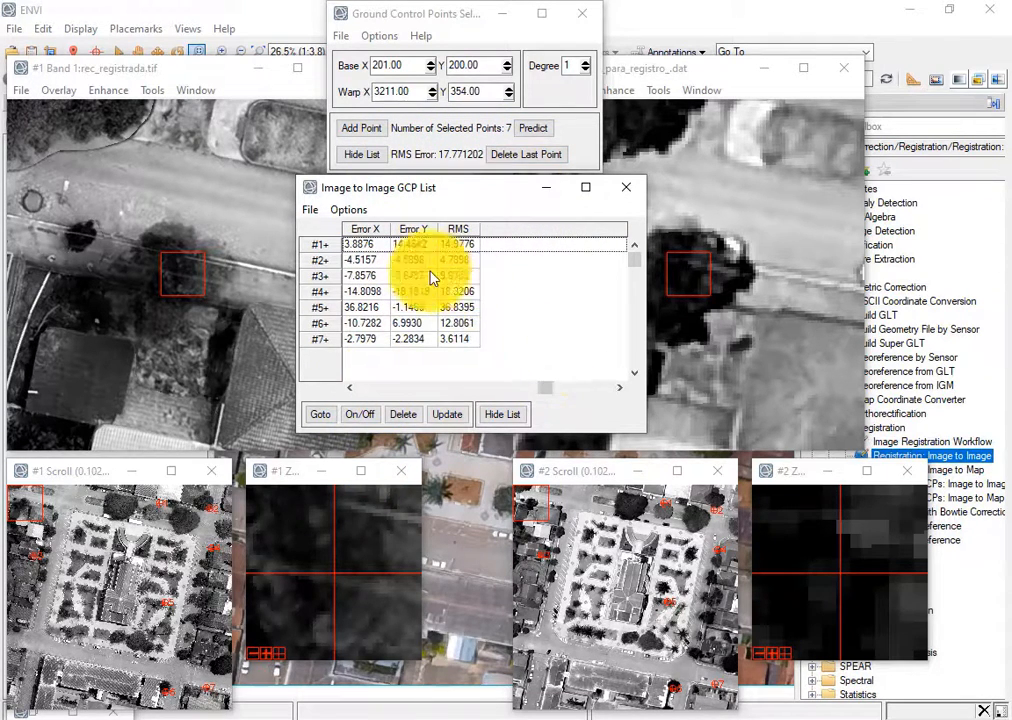
pyautogui.click(334, 248)
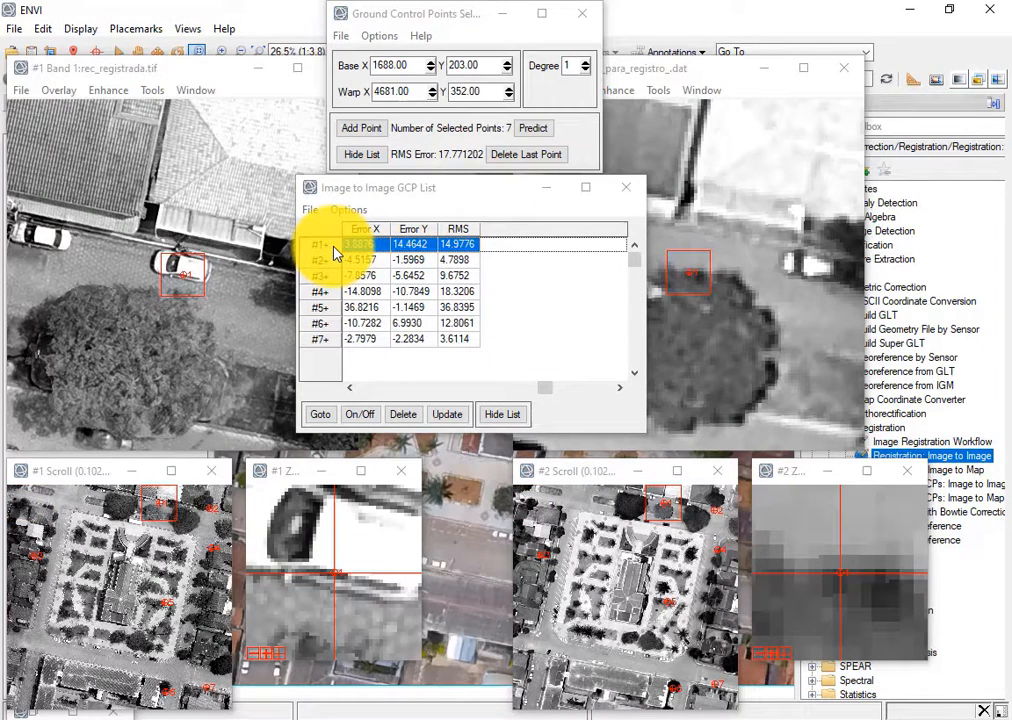
pyautogui.click(332, 261)
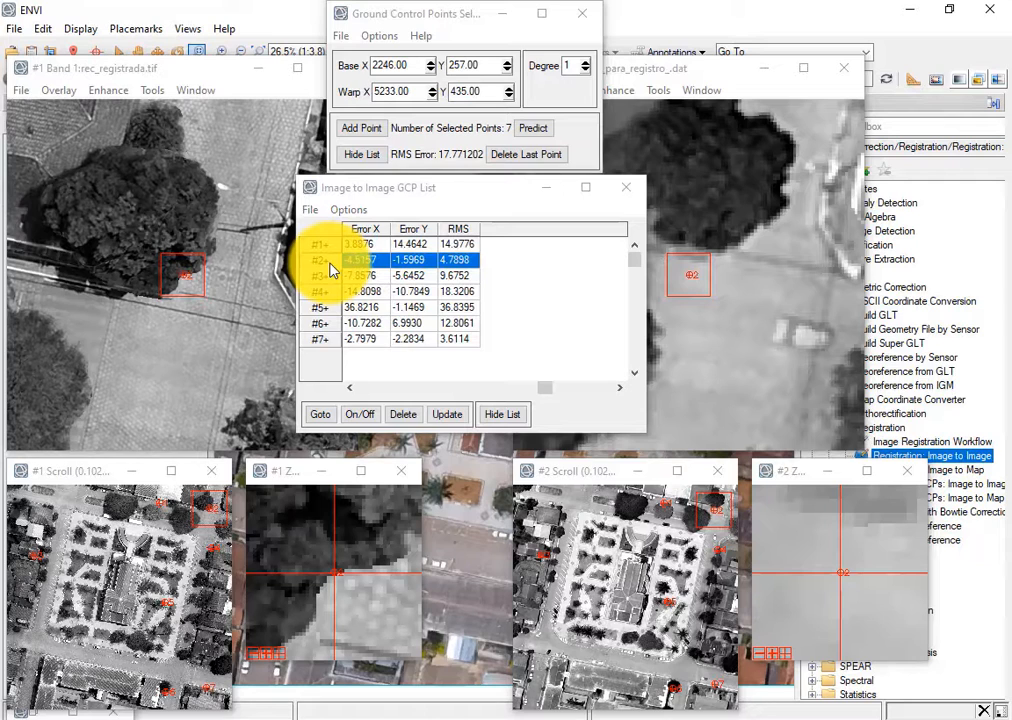
pyautogui.click(332, 278)
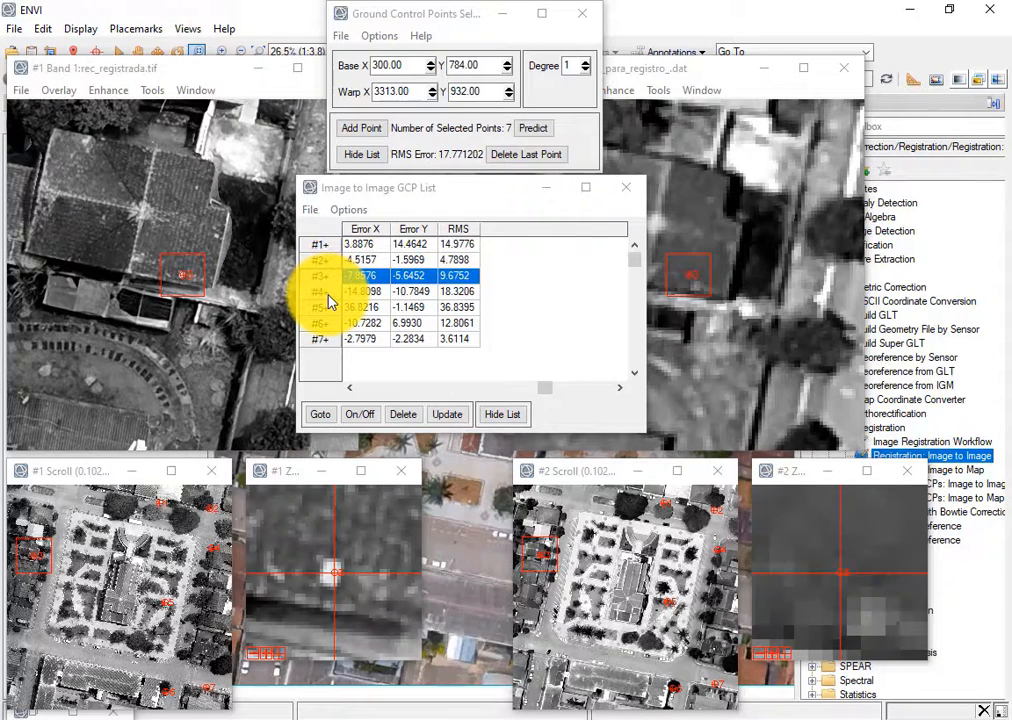
pyautogui.click(330, 292)
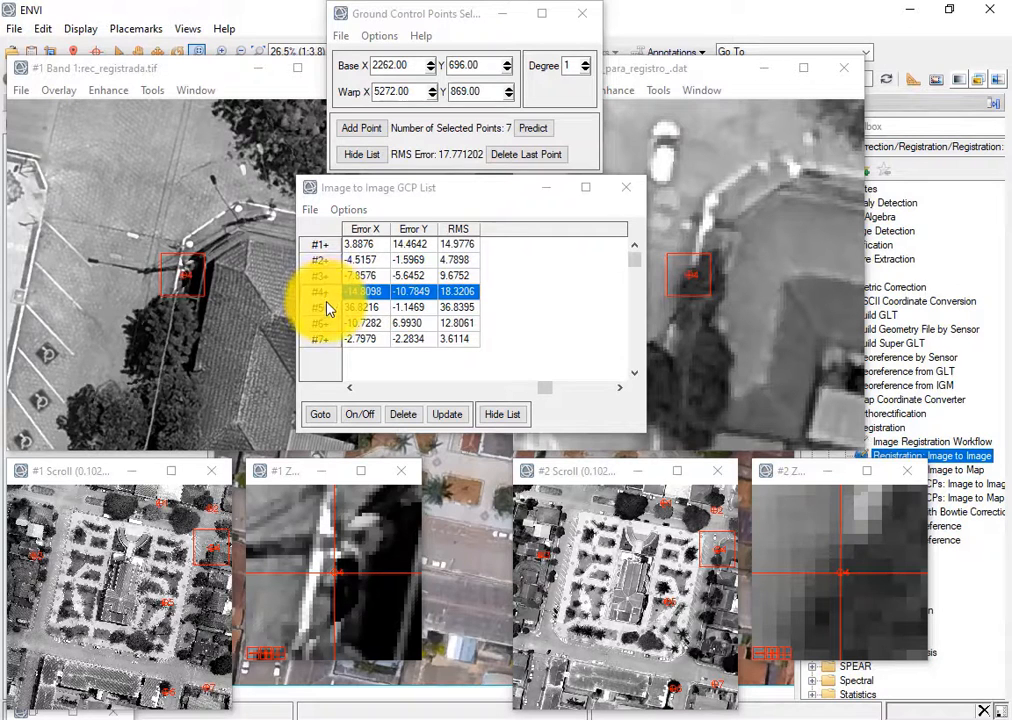
pyautogui.click(326, 308)
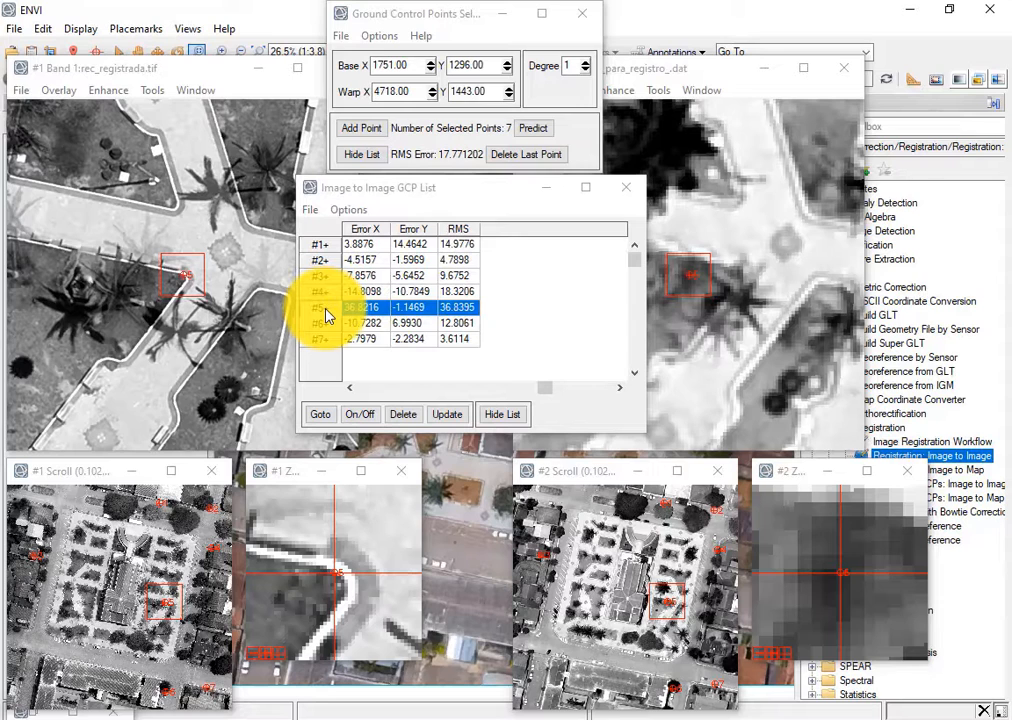
pyautogui.click(327, 323)
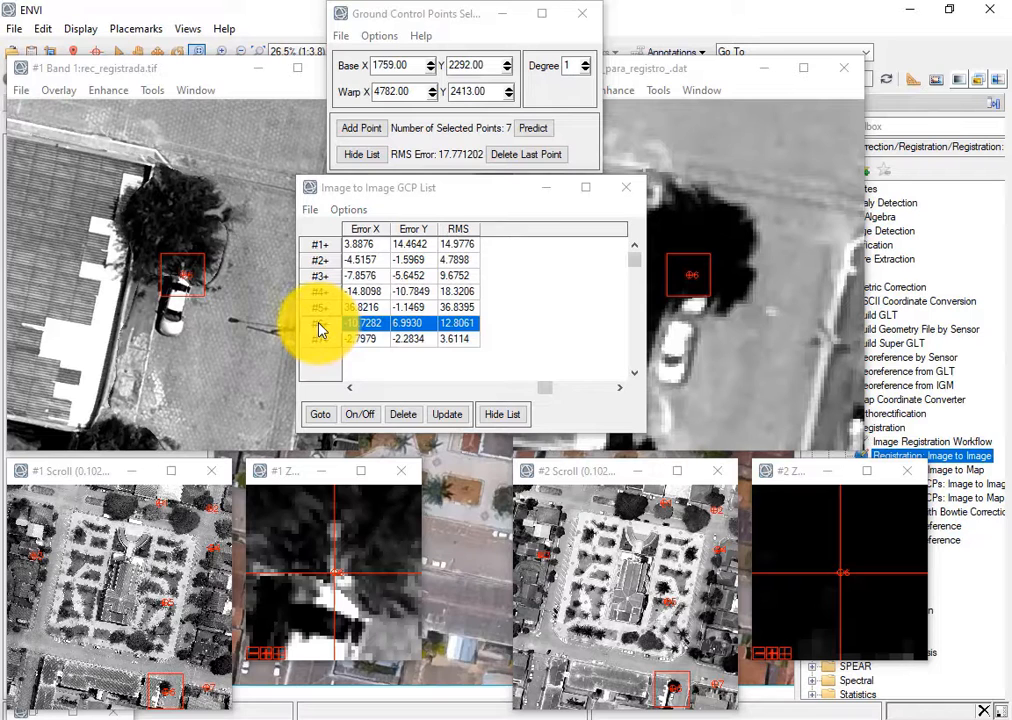
pyautogui.click(322, 340)
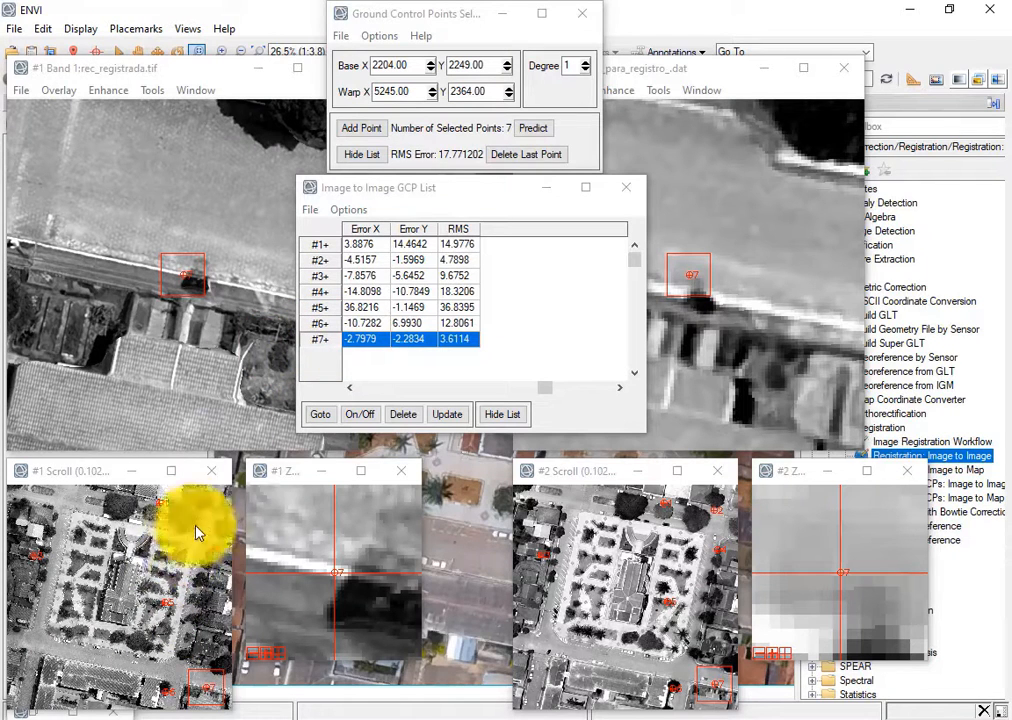
# Show the square's northwest corner in both images and centre each zoom on the same diamond-shaped pavement pattern
pyautogui.click(80, 525)
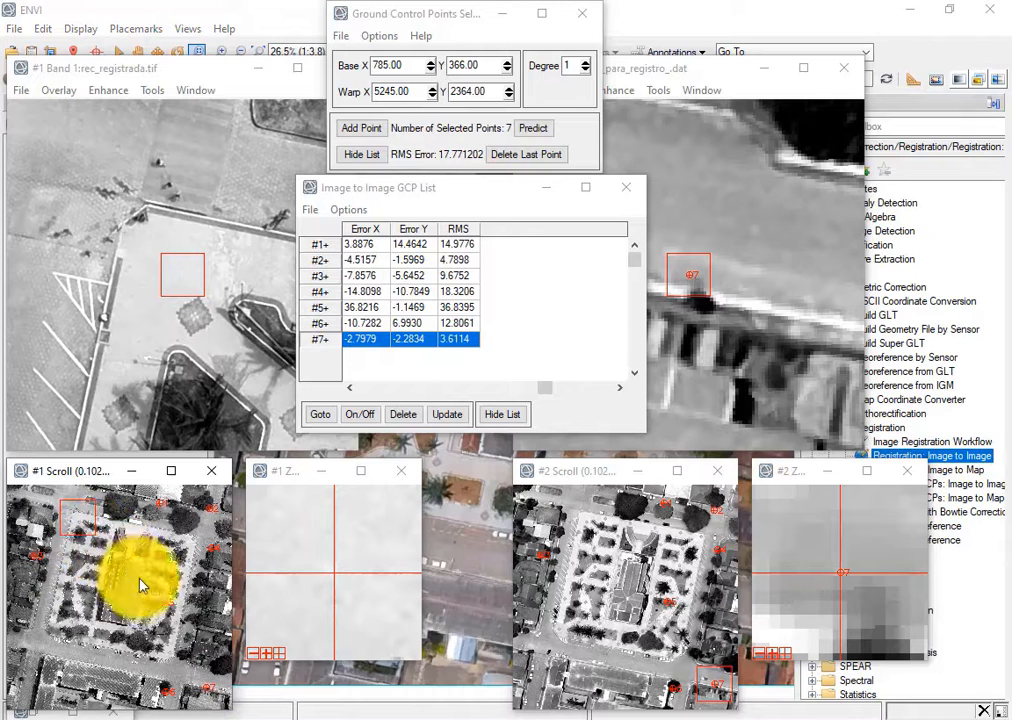
pyautogui.click(197, 300)
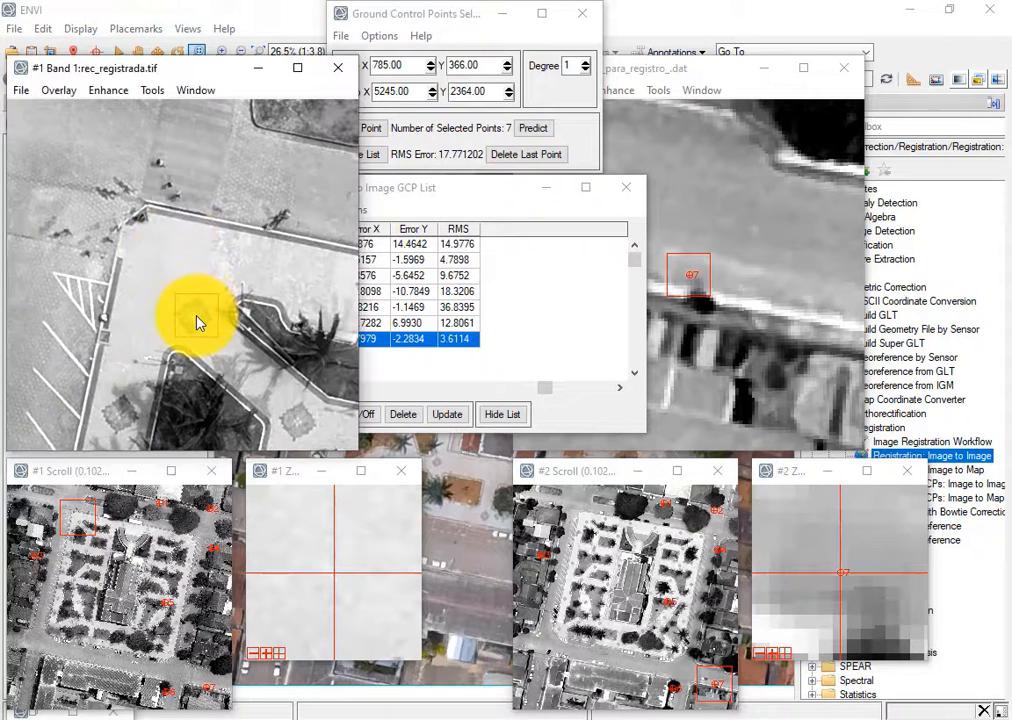
pyautogui.click(195, 316)
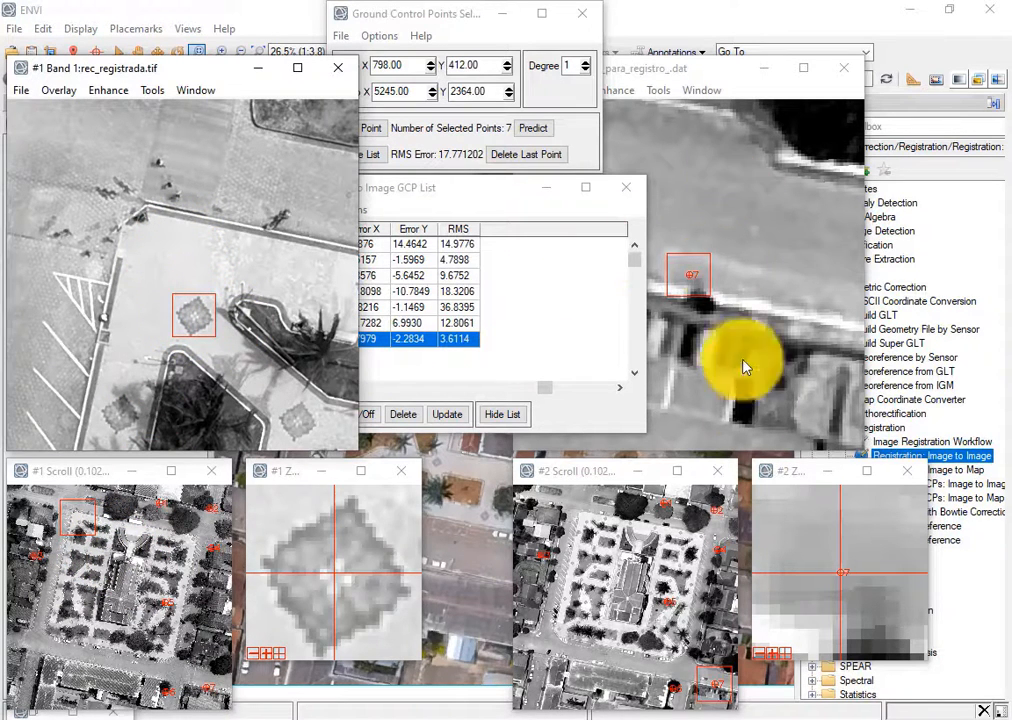
pyautogui.click(587, 524)
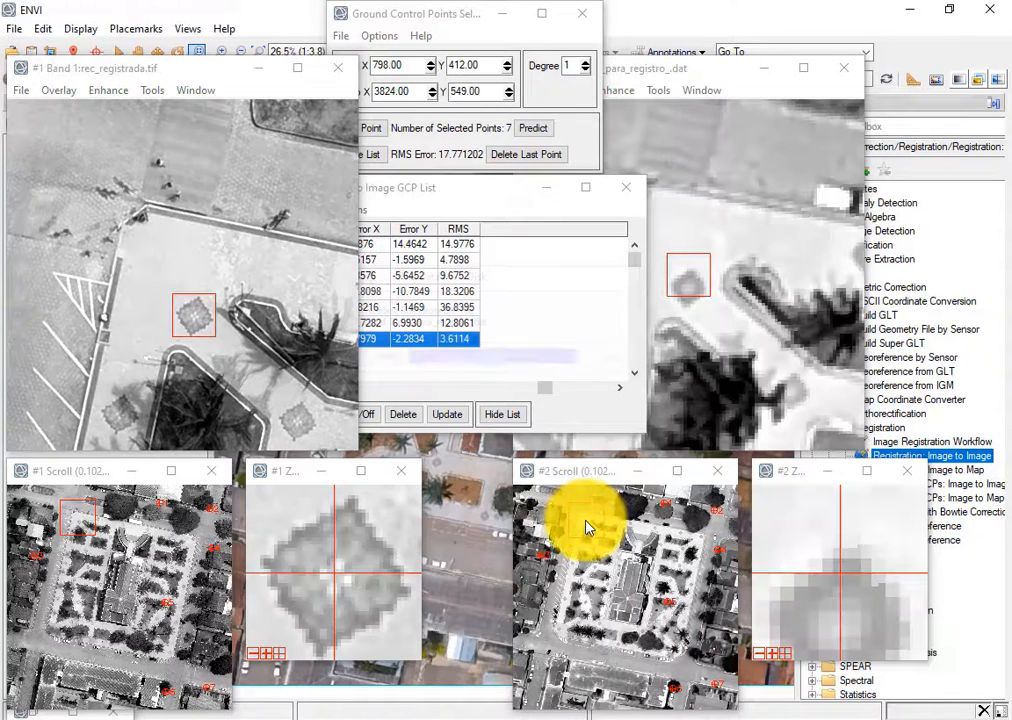
pyautogui.click(704, 291)
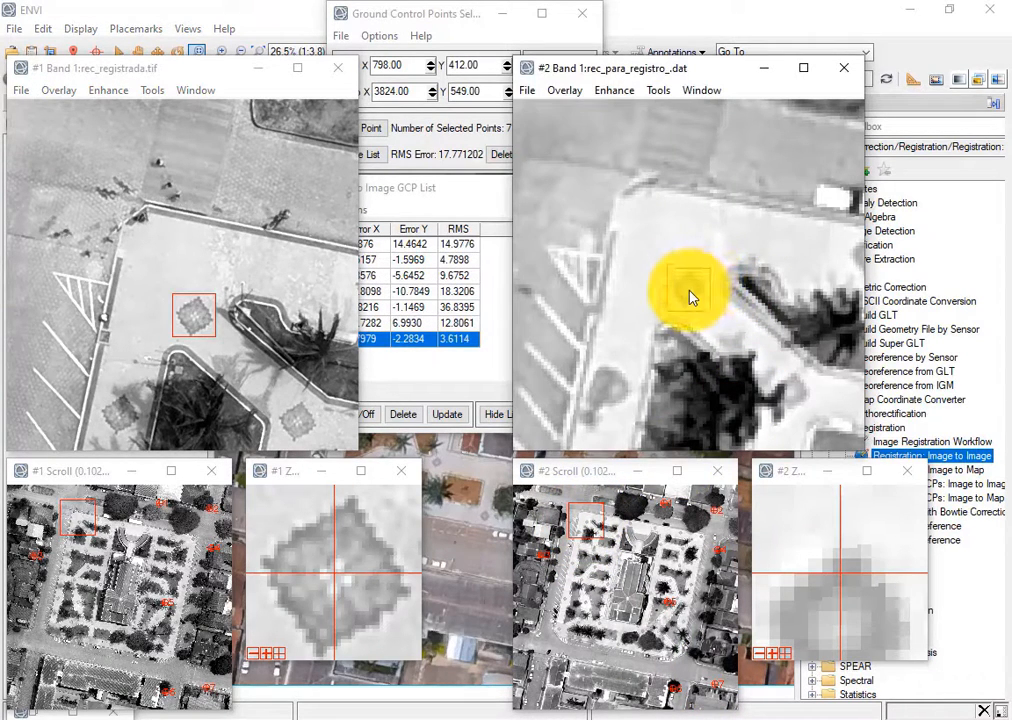
pyautogui.click(688, 290)
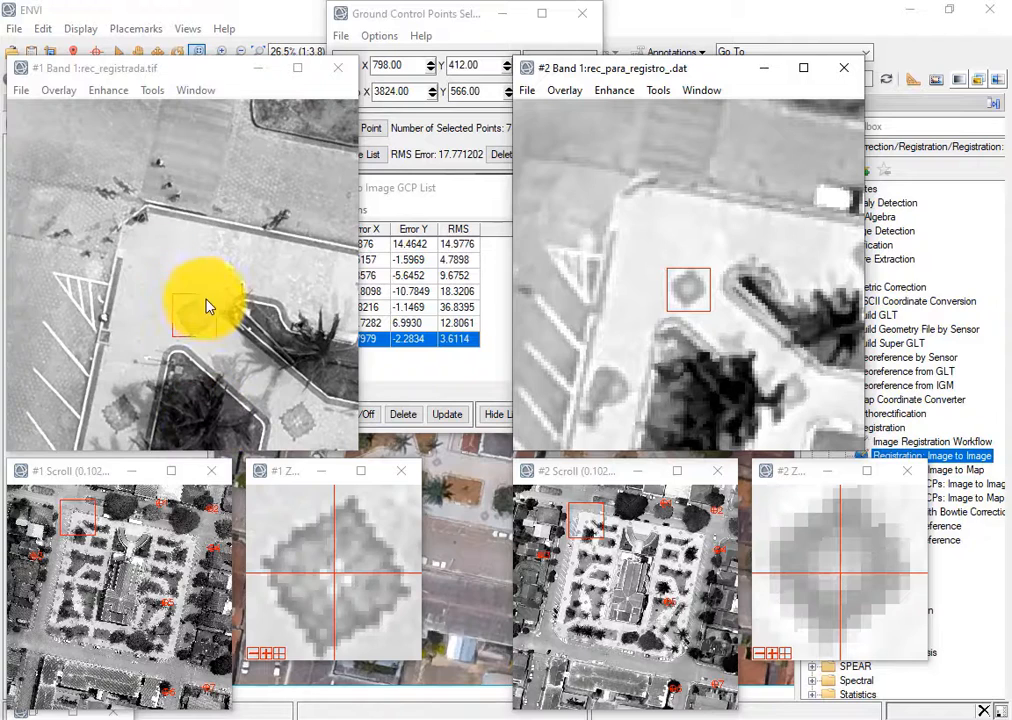
# Position both images on the tip of the white triangular road marking, at base 636.75, 362.75 and warp 3664.00, 518.00
pyautogui.moveTo(206, 302); pyautogui.dragTo(61, 285)
pyautogui.click(632, 295)
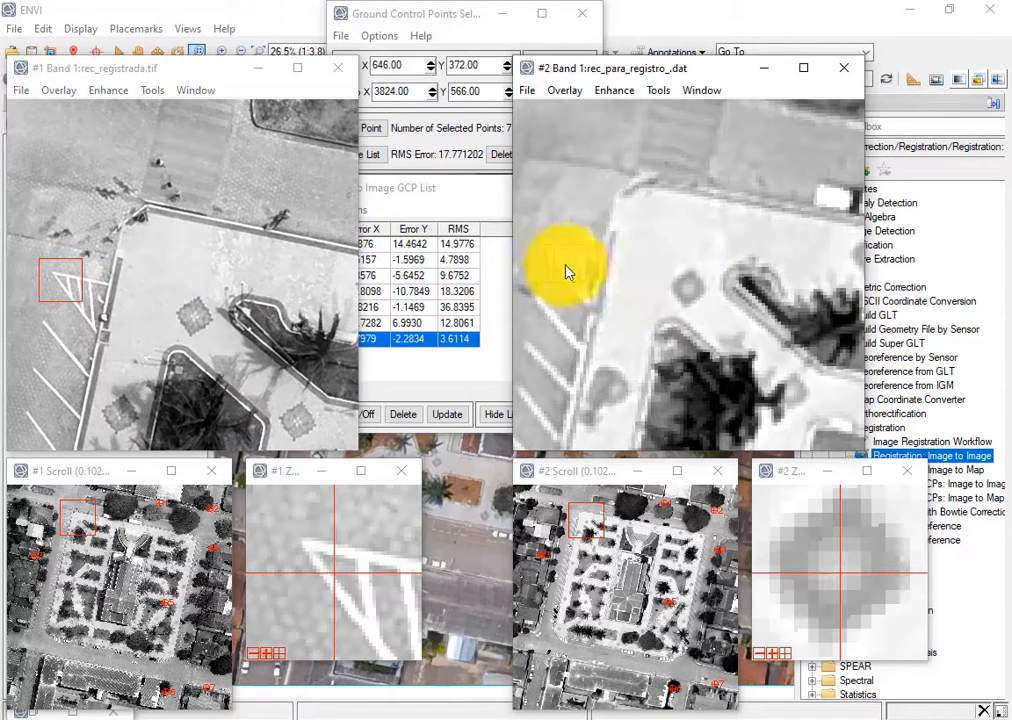
pyautogui.click(553, 253)
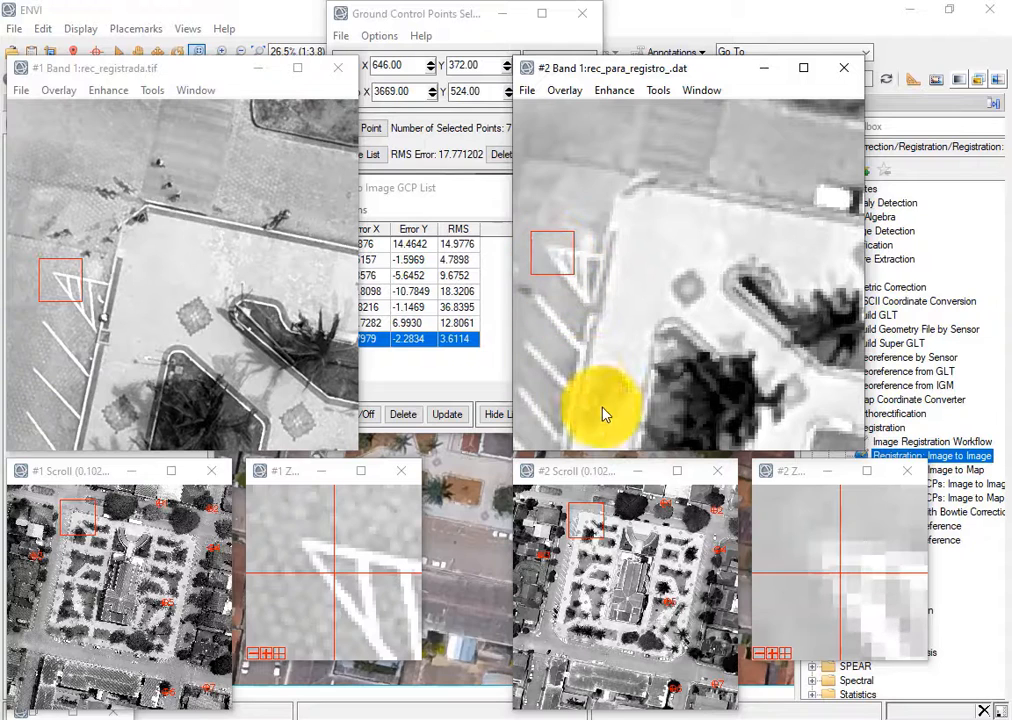
pyautogui.click(306, 558)
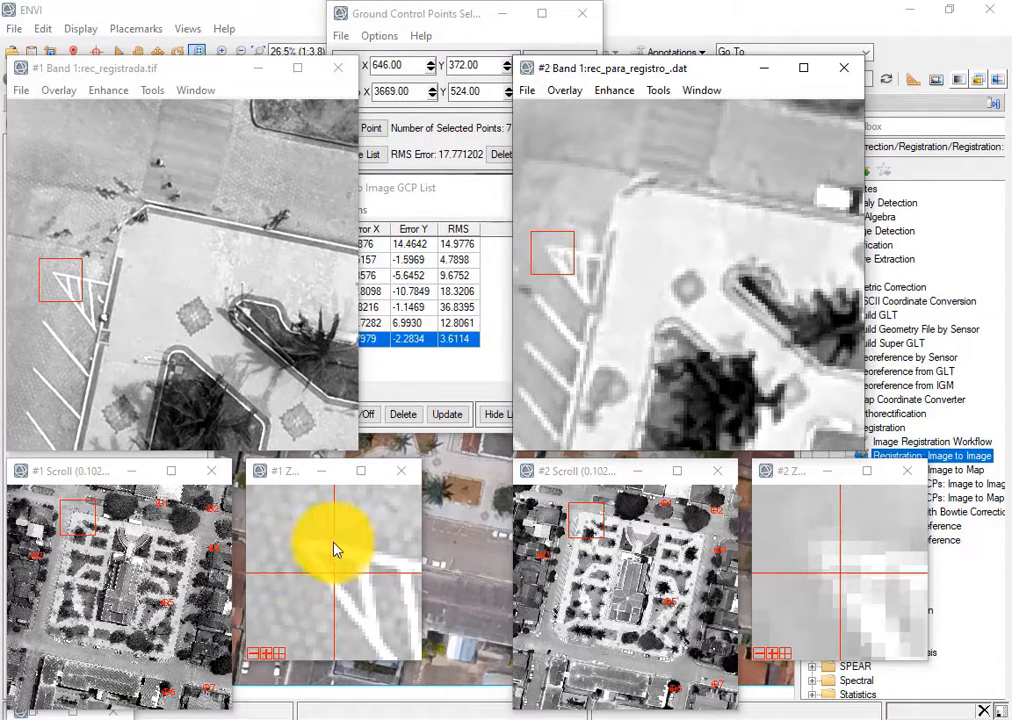
pyautogui.click(306, 550)
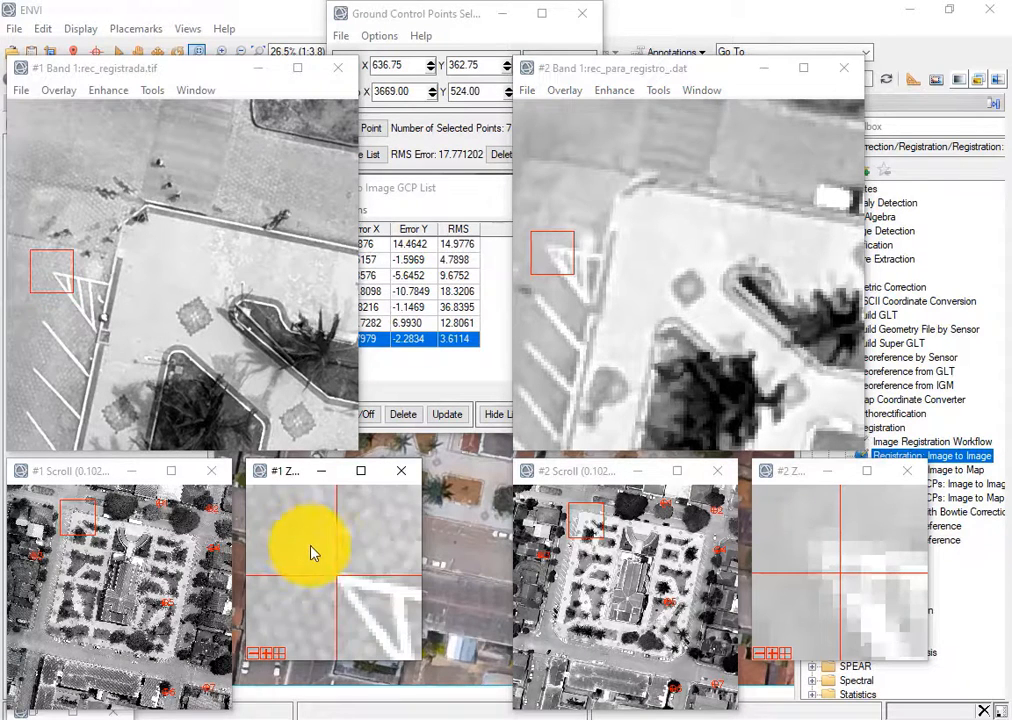
pyautogui.click(309, 549)
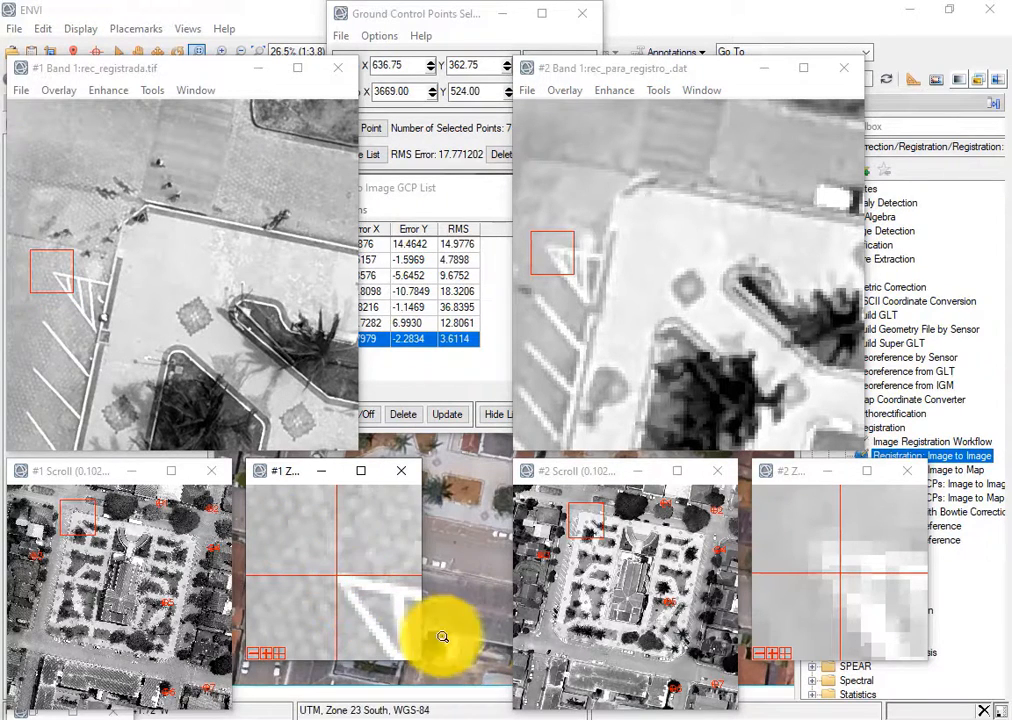
pyautogui.click(824, 558)
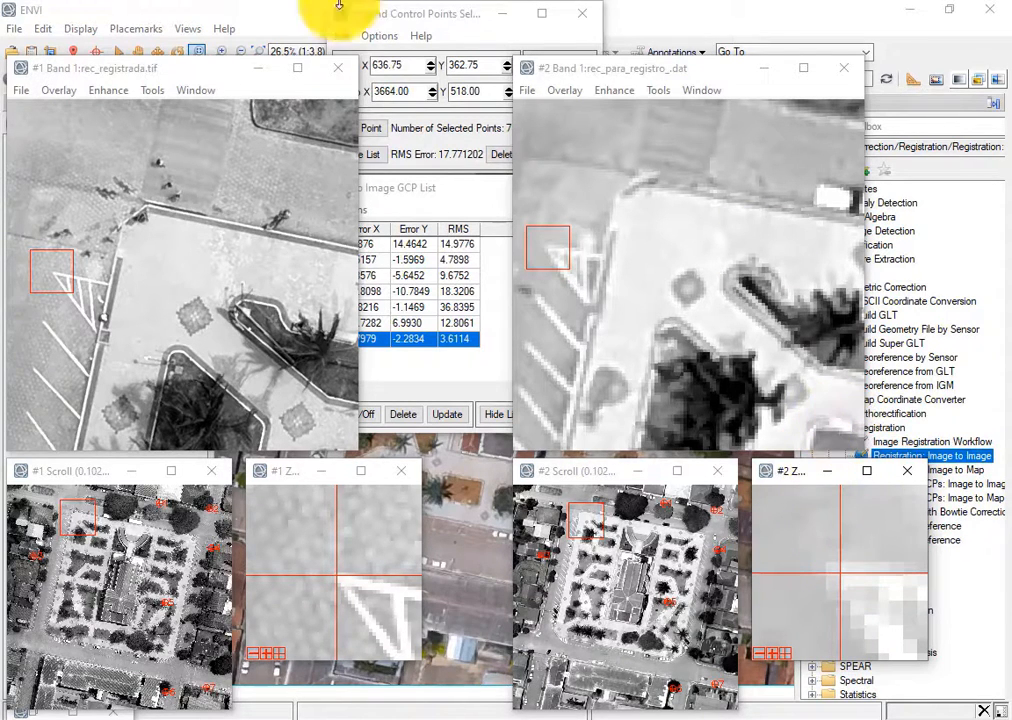
# Add the matched marking tip as control point 8 and examine its error and RMS values
pyautogui.click(433, 200)
pyautogui.click(370, 132)
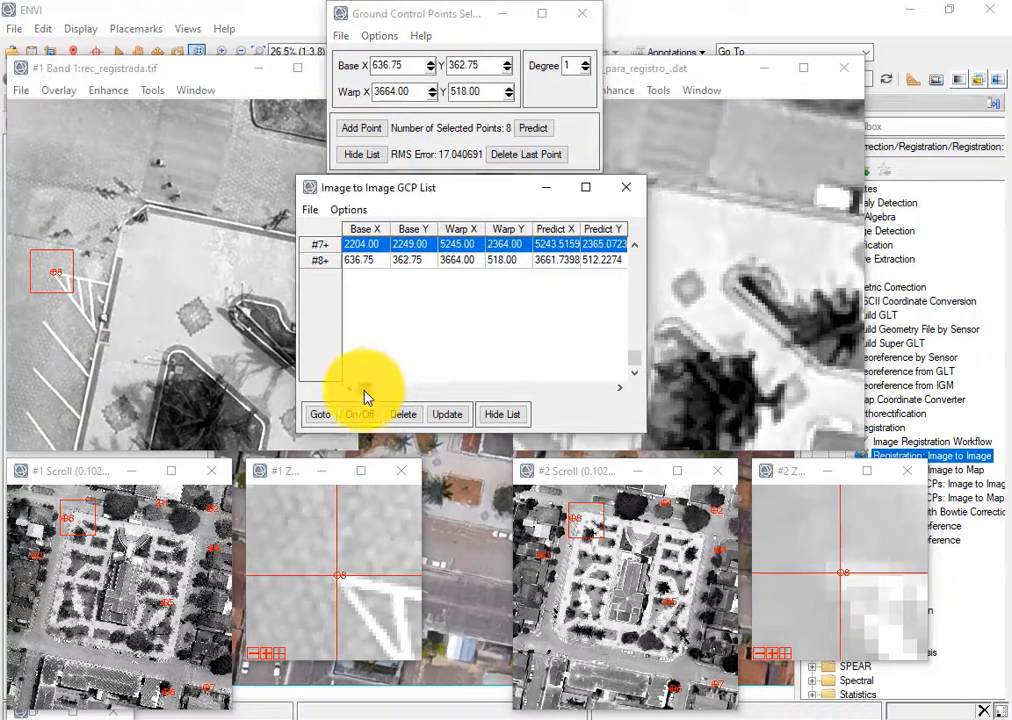
pyautogui.moveTo(365, 390); pyautogui.dragTo(556, 390)
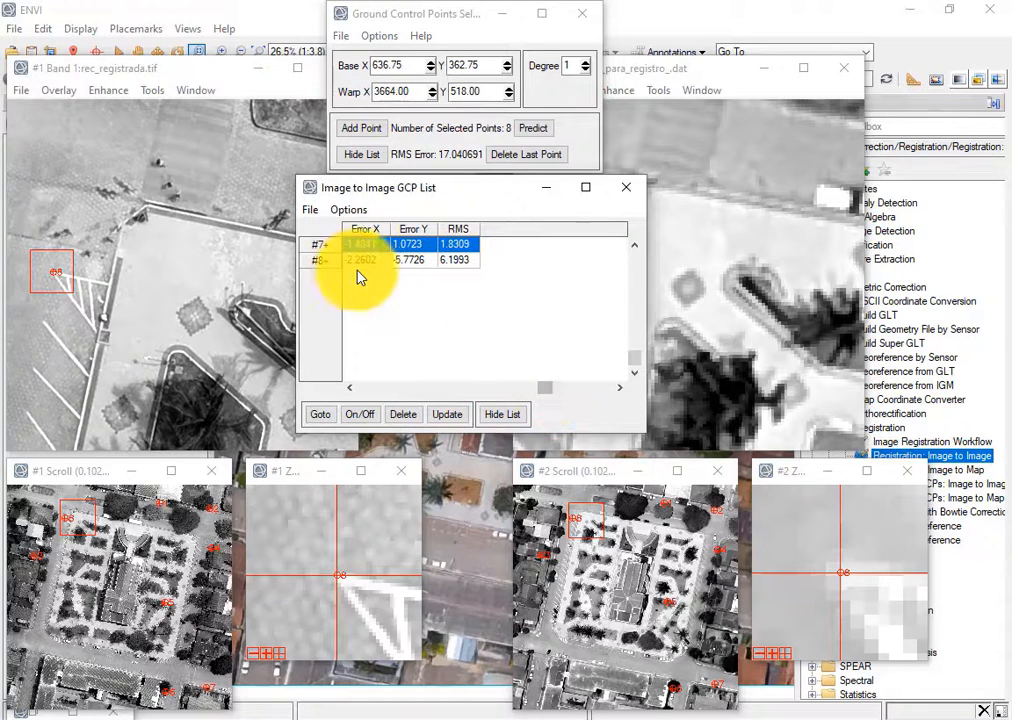
pyautogui.click(324, 260)
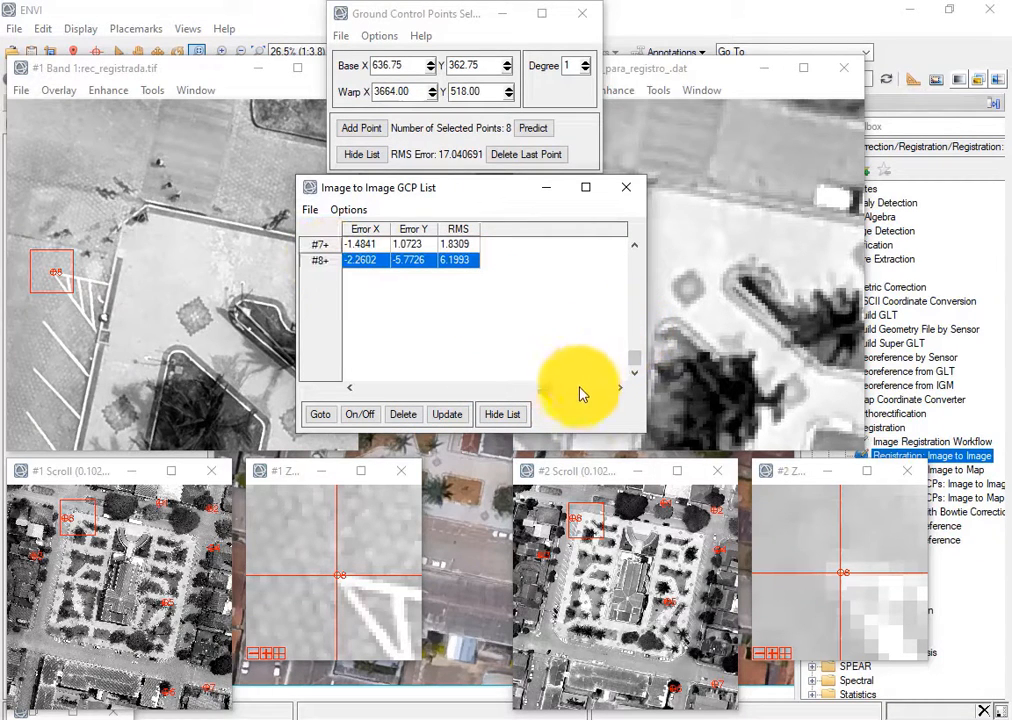
# Show the square's northeast corner in both images, narrow the GCP list, and centre the warp image on the diamond-shaped pavement pattern
pyautogui.click(88, 520)
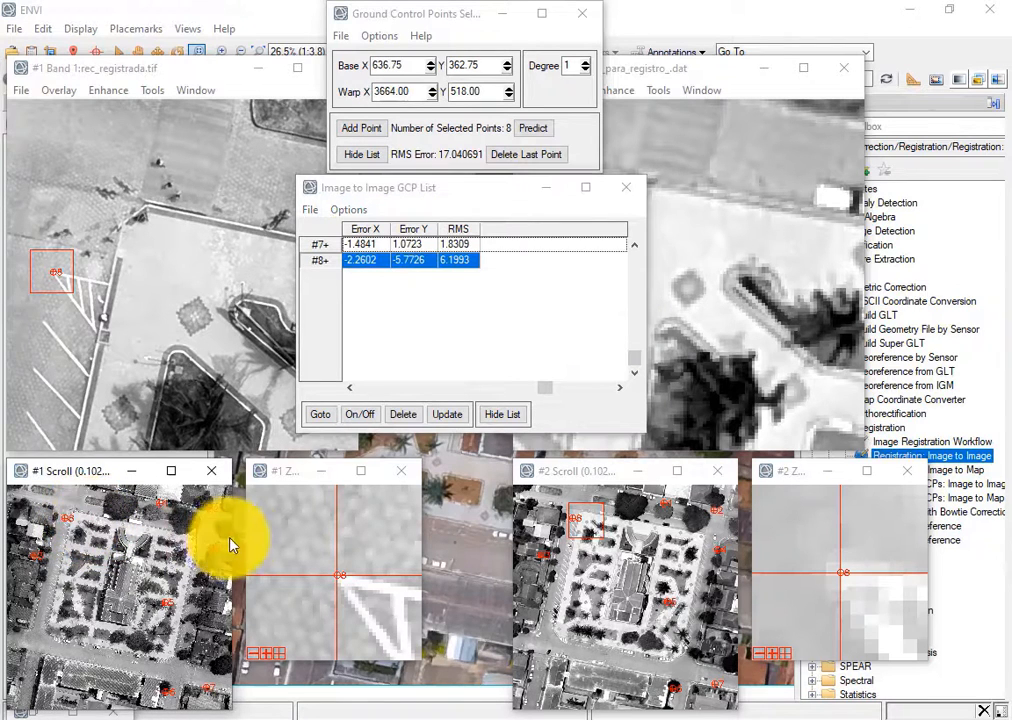
pyautogui.click(200, 545)
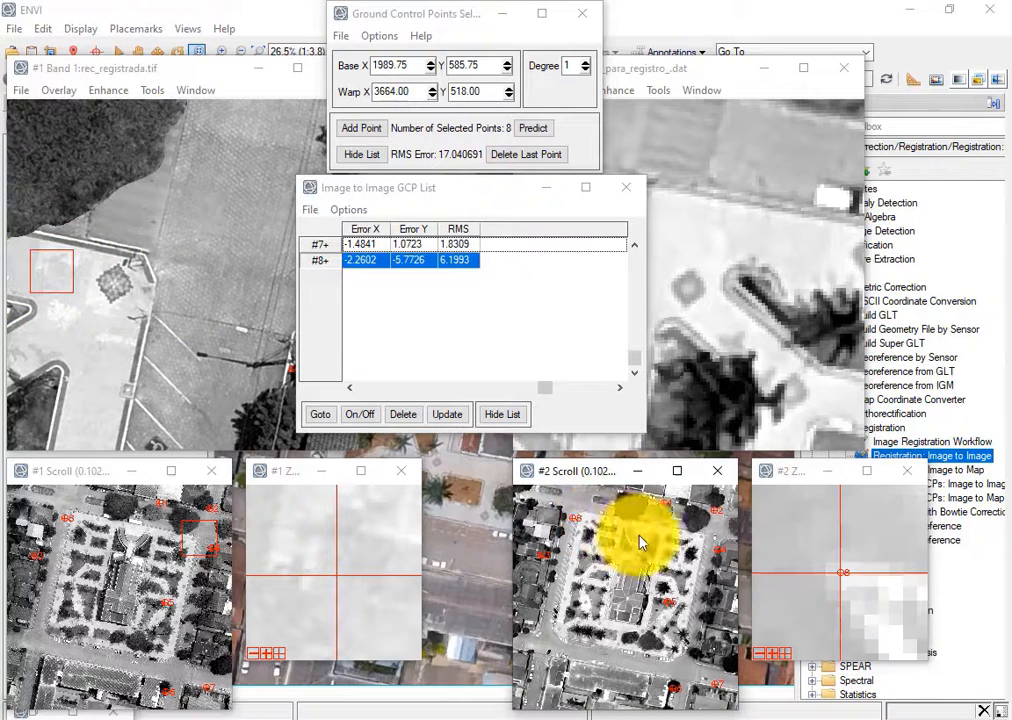
pyautogui.click(703, 547)
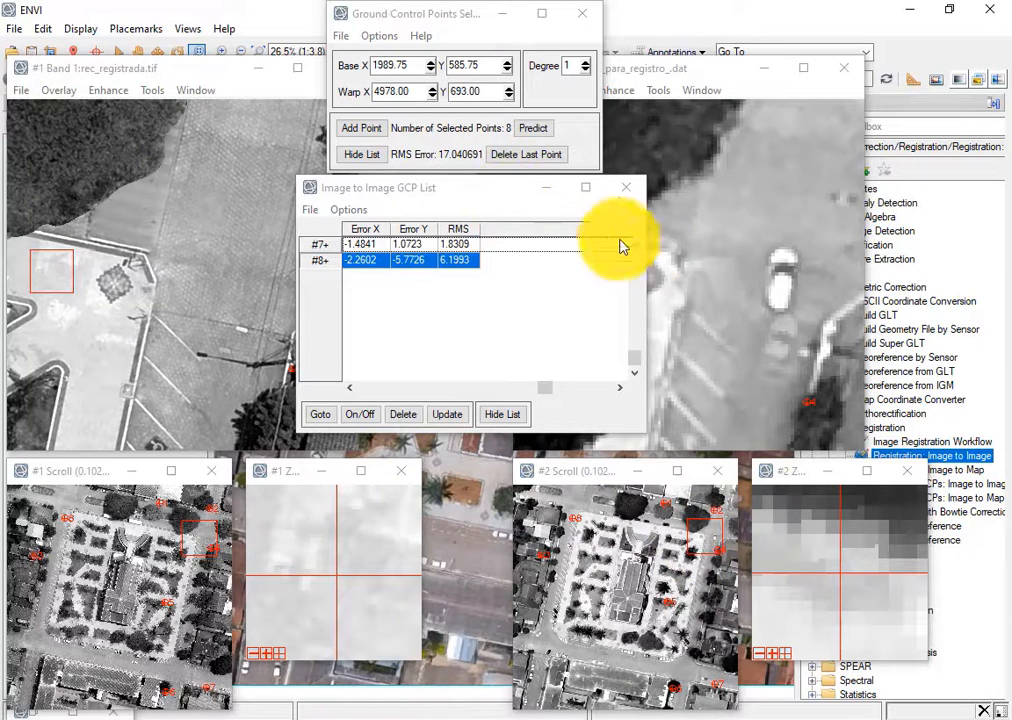
pyautogui.moveTo(649, 281); pyautogui.dragTo(535, 280)
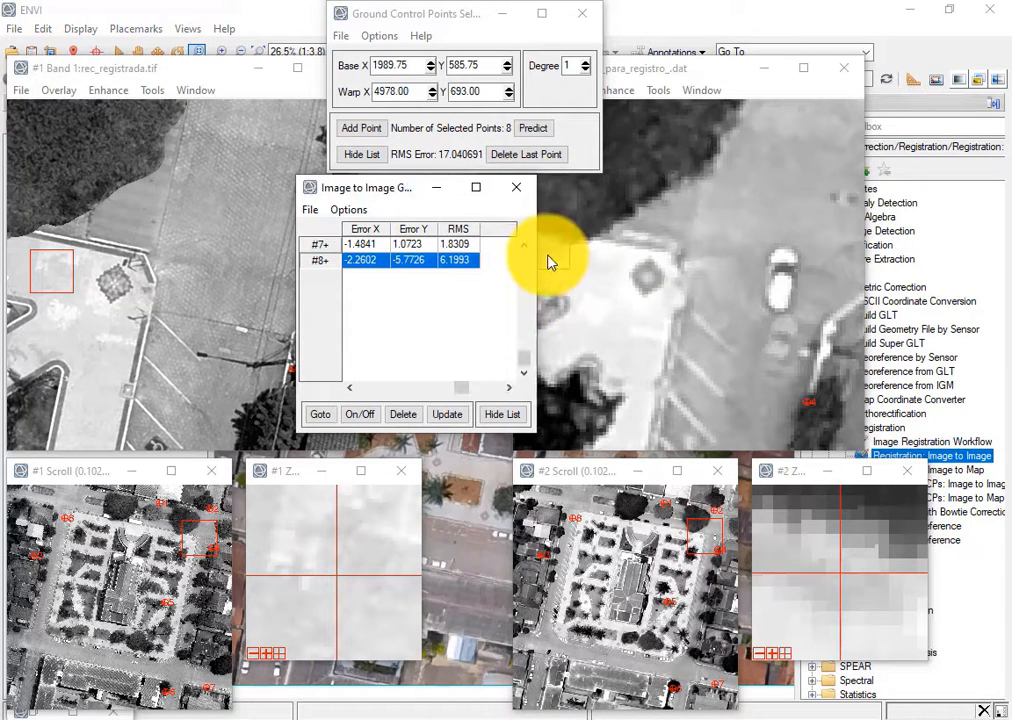
pyautogui.click(675, 296)
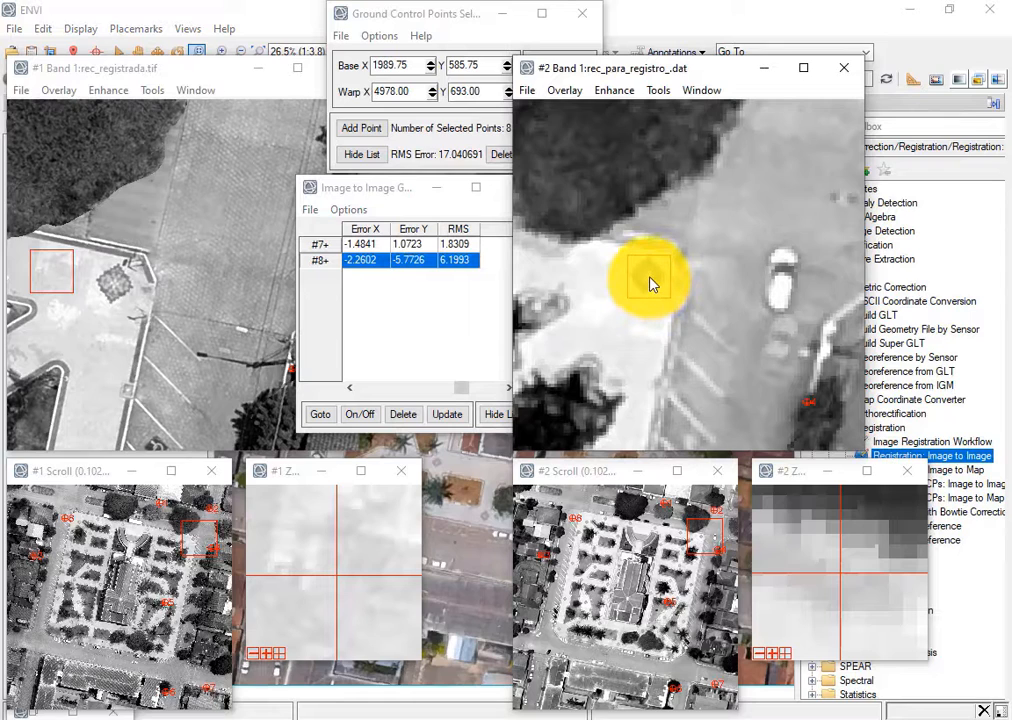
pyautogui.click(650, 284)
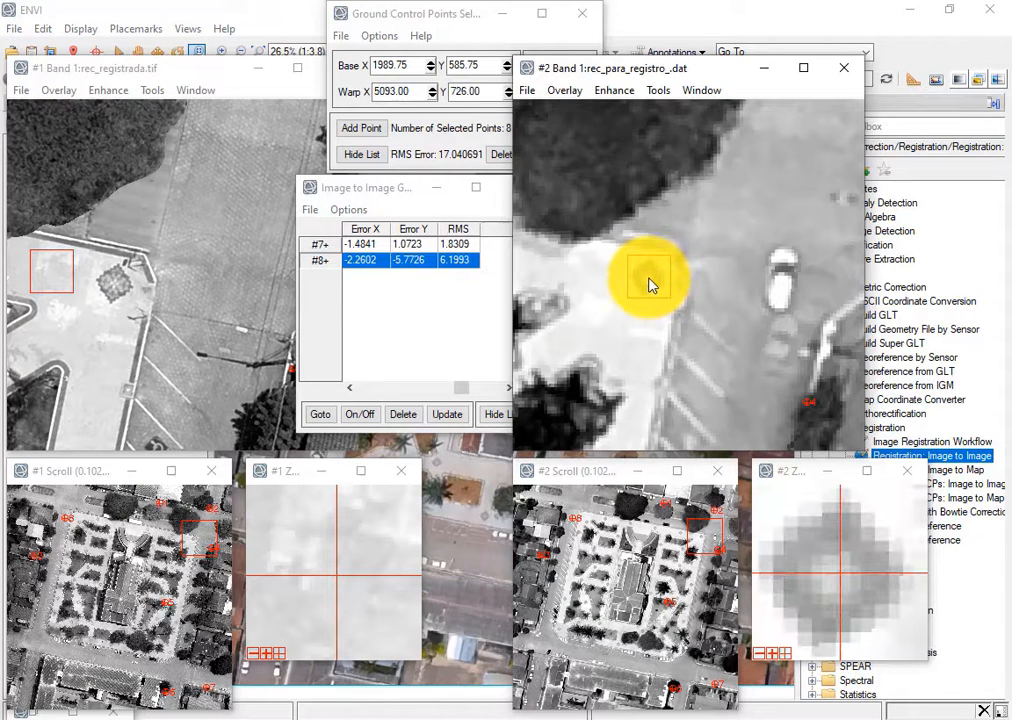
# Add a control point at the outer end of the same parking line, with base 2147.50, 736.00 and warp 5177.00, 863.00
pyautogui.click(57, 285)
pyautogui.click(198, 413)
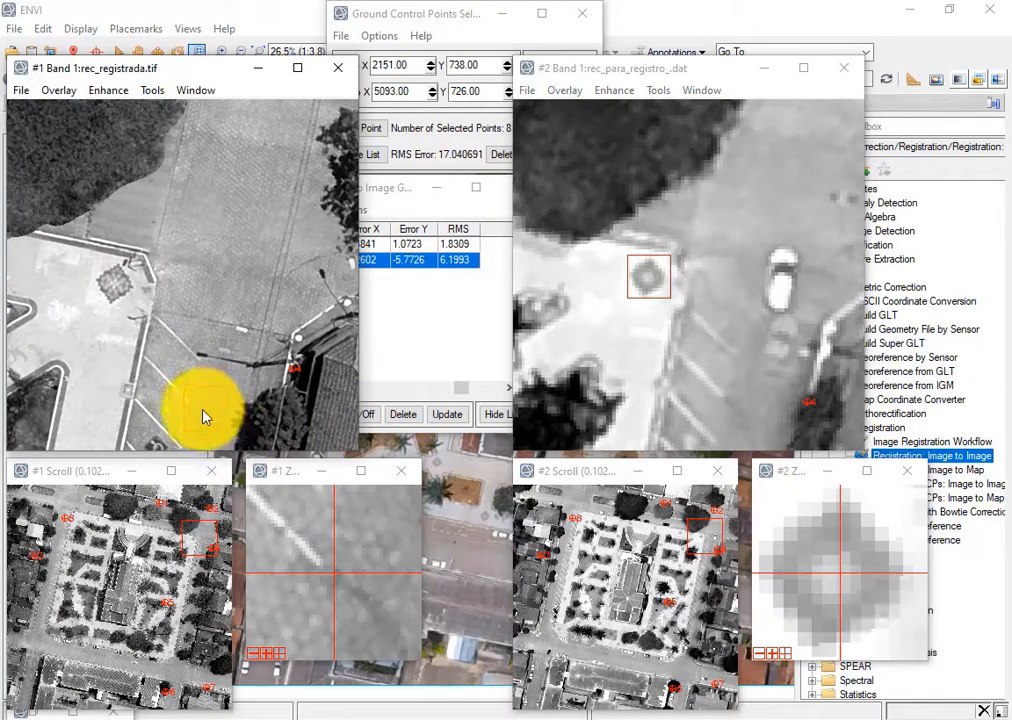
pyautogui.click(204, 416)
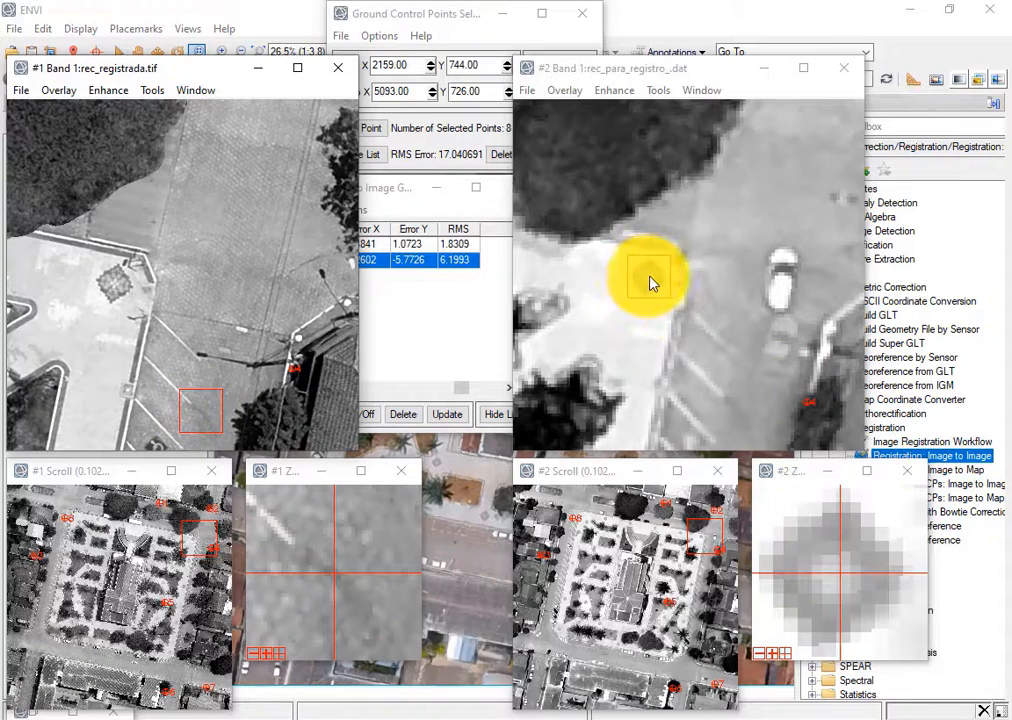
pyautogui.moveTo(651, 281); pyautogui.dragTo(731, 408)
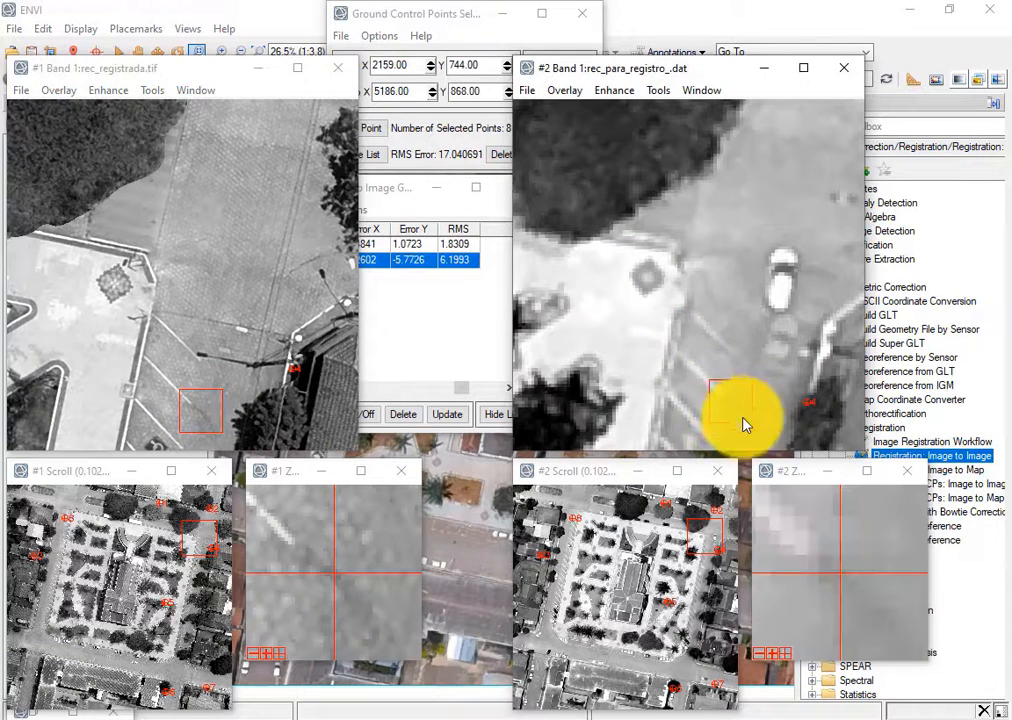
pyautogui.click(294, 551)
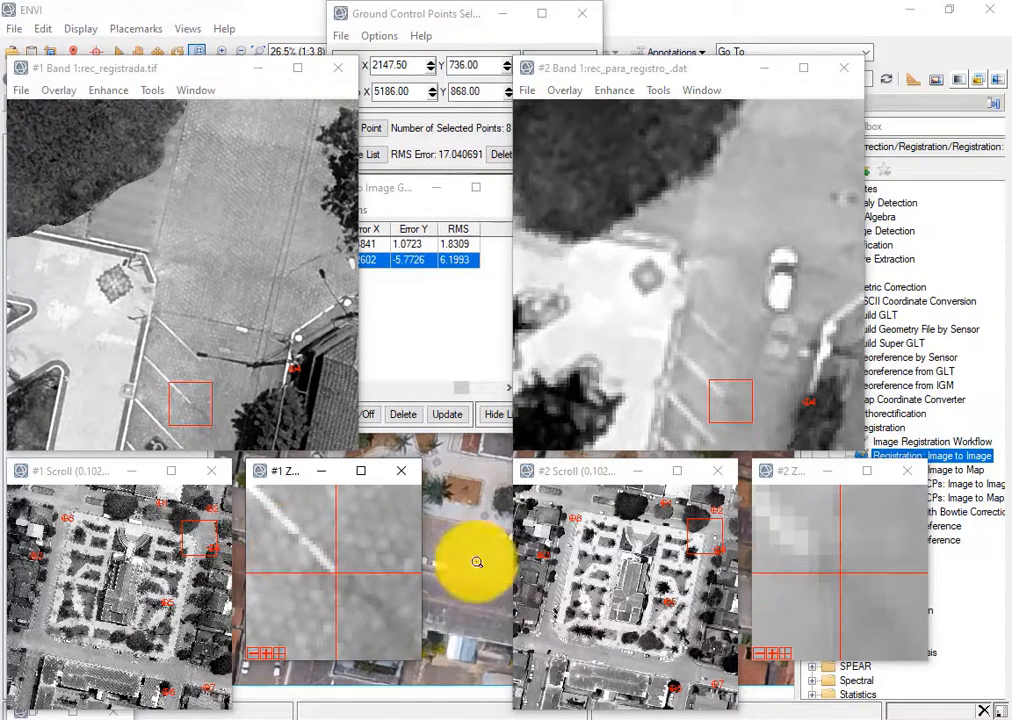
pyautogui.click(811, 562)
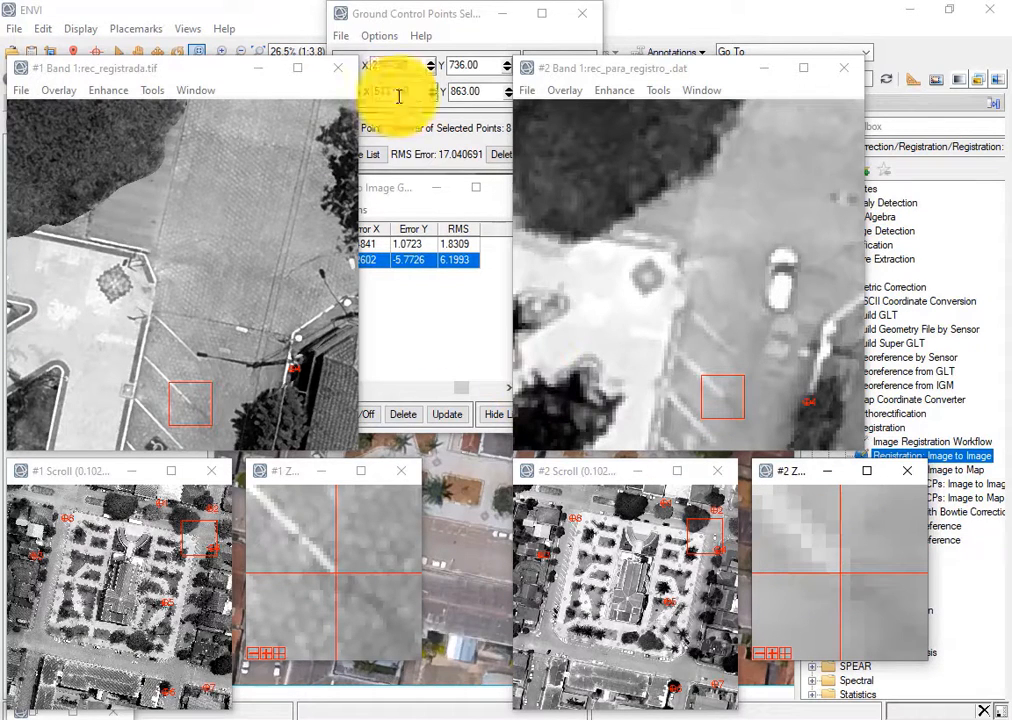
pyautogui.click(393, 208)
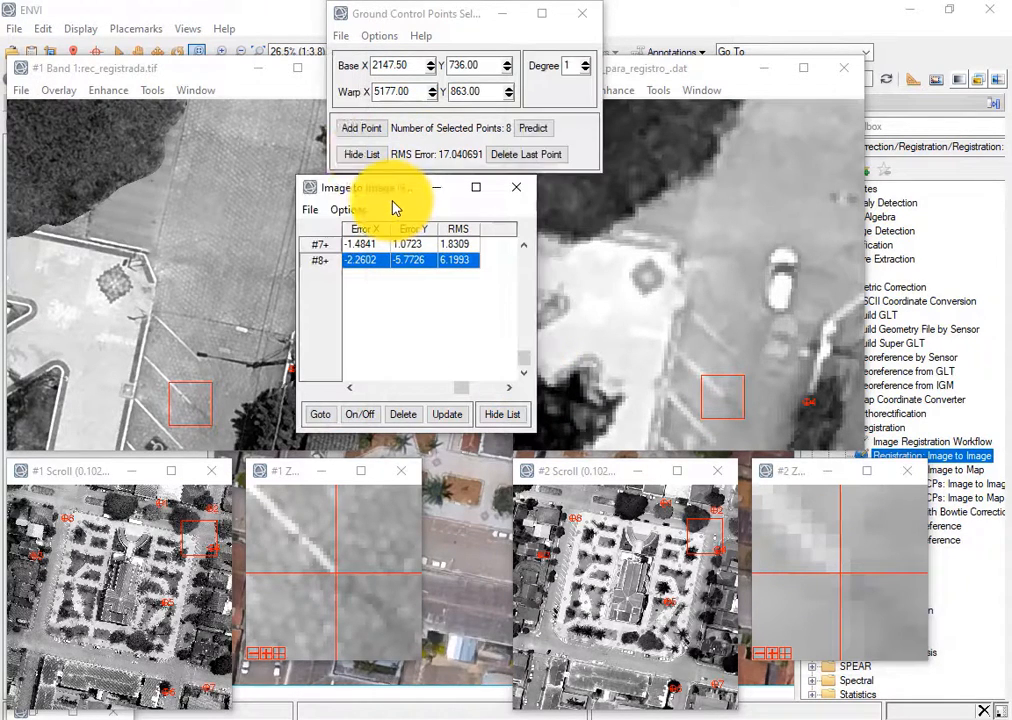
pyautogui.click(366, 135)
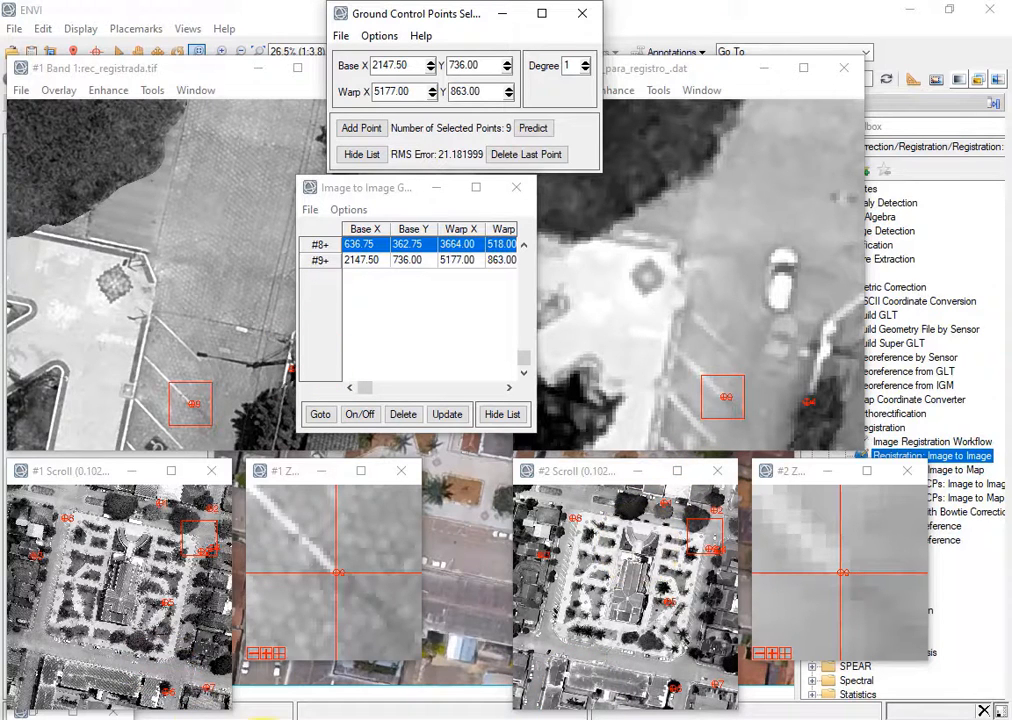
# Show the square's southwest corner in both images and place both zoom boxes near the diamond-shaped pavement pattern
pyautogui.moveTo(208, 547); pyautogui.dragTo(55, 628)
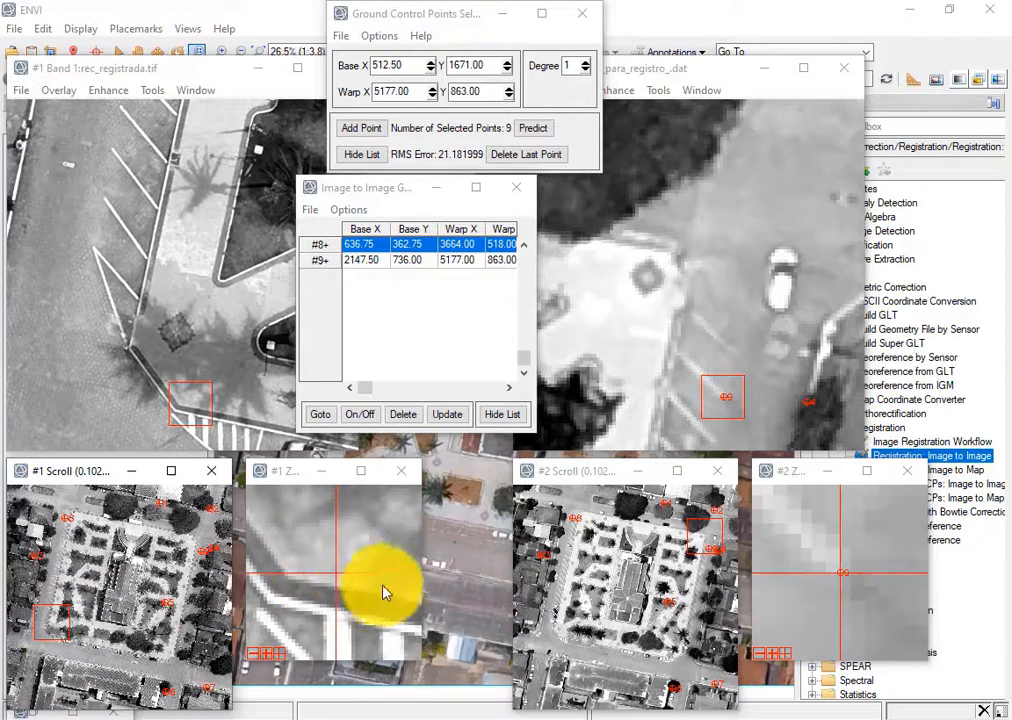
pyautogui.moveTo(707, 524); pyautogui.dragTo(558, 638)
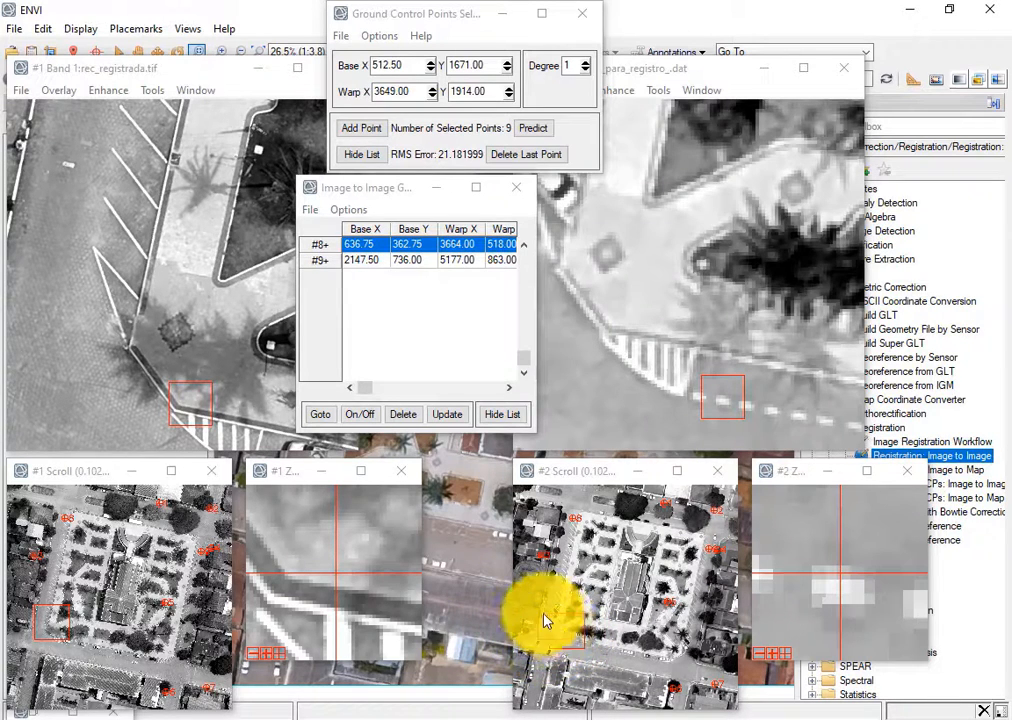
pyautogui.click(190, 408)
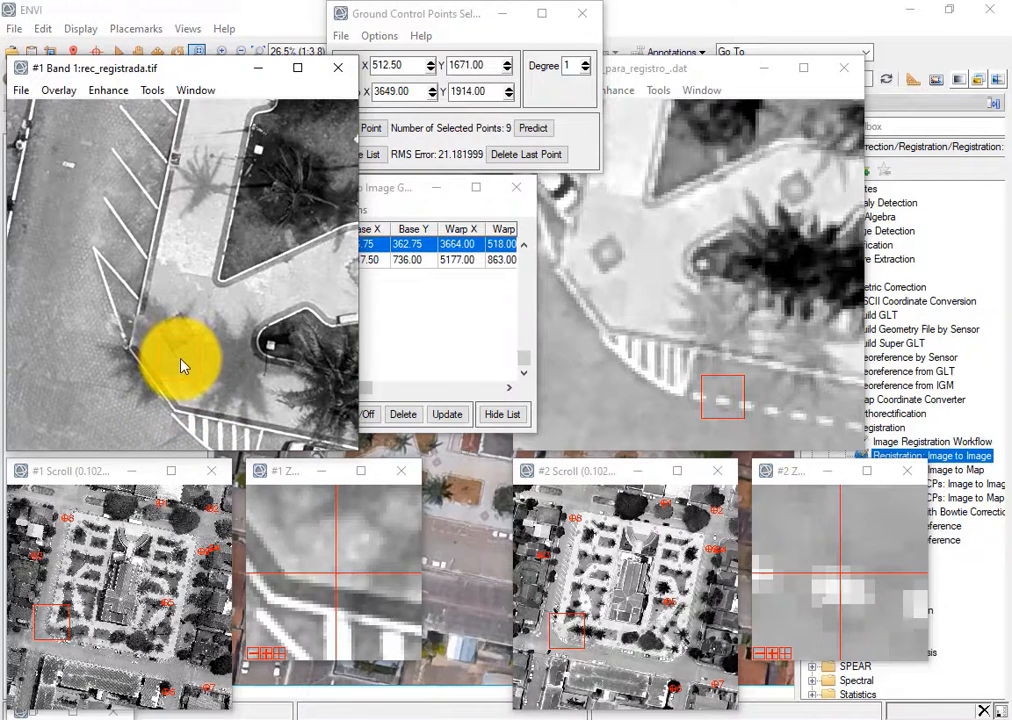
pyautogui.click(179, 358)
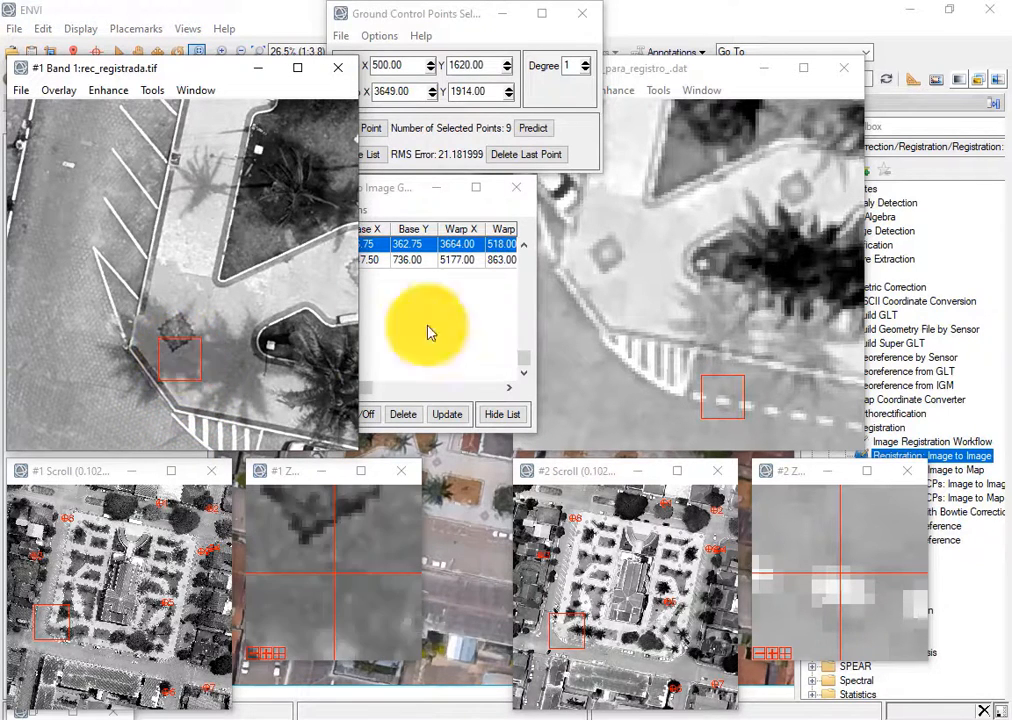
pyautogui.click(714, 394)
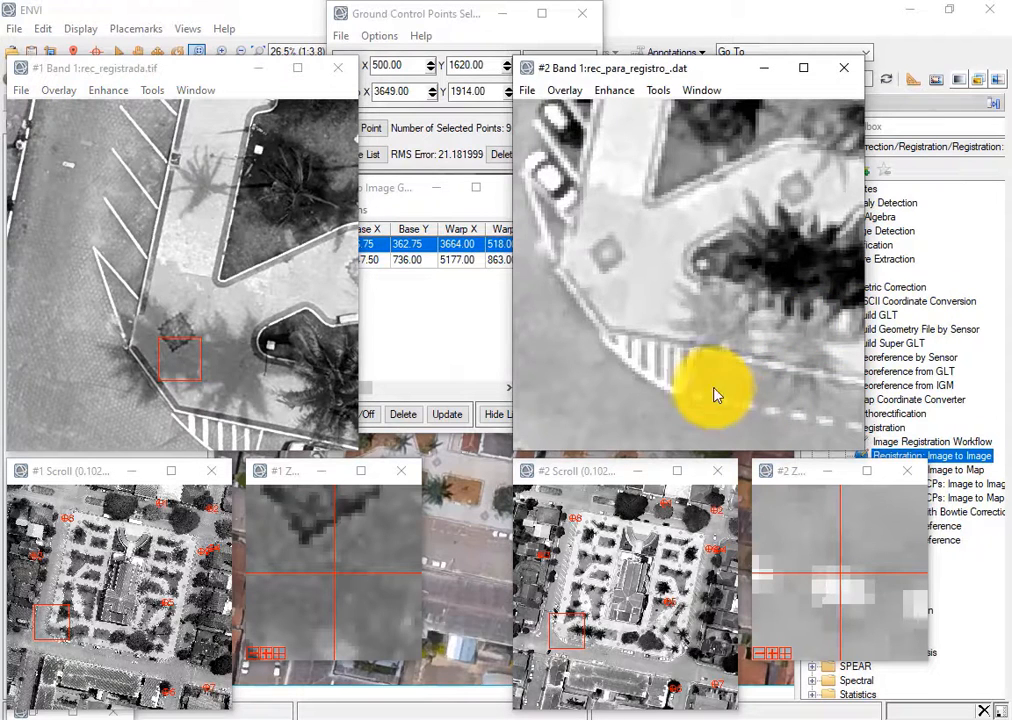
pyautogui.click(617, 284)
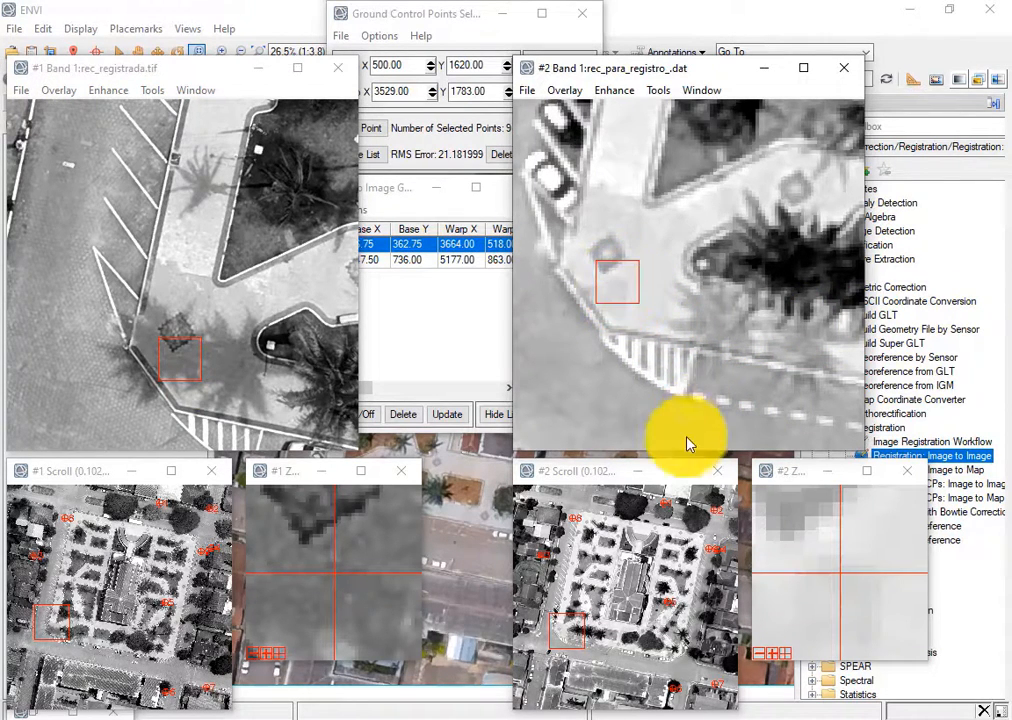
# Add a control point at the diamond pattern's lower tip, with base 491.50, 1612.00 and warp 3513.50, 1773.50
pyautogui.click(310, 552)
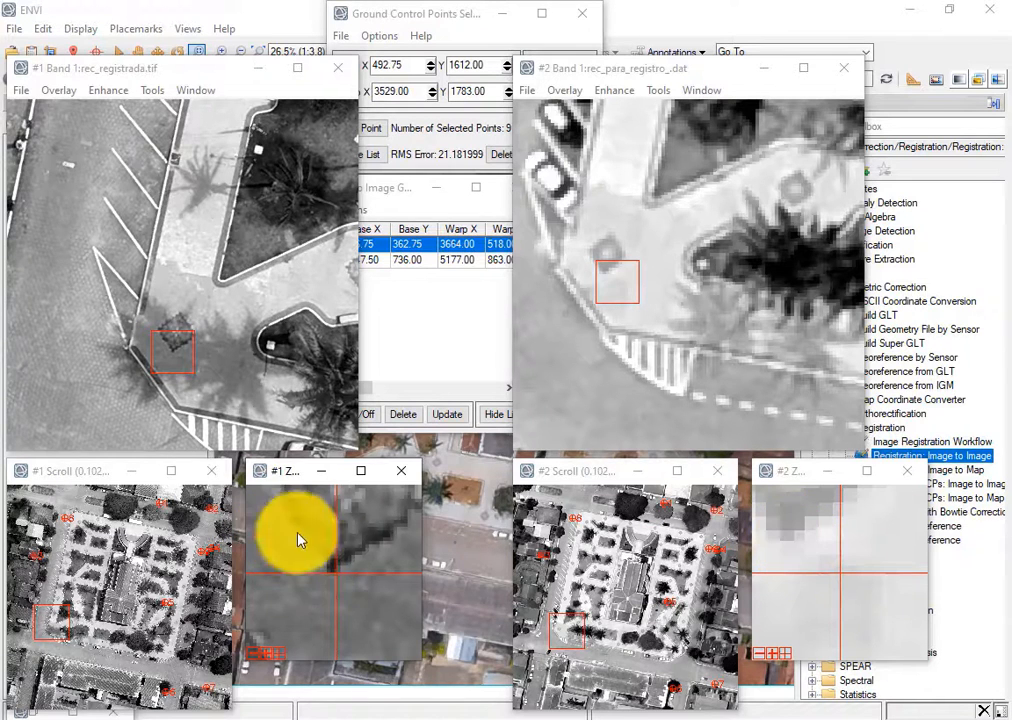
pyautogui.click(338, 594)
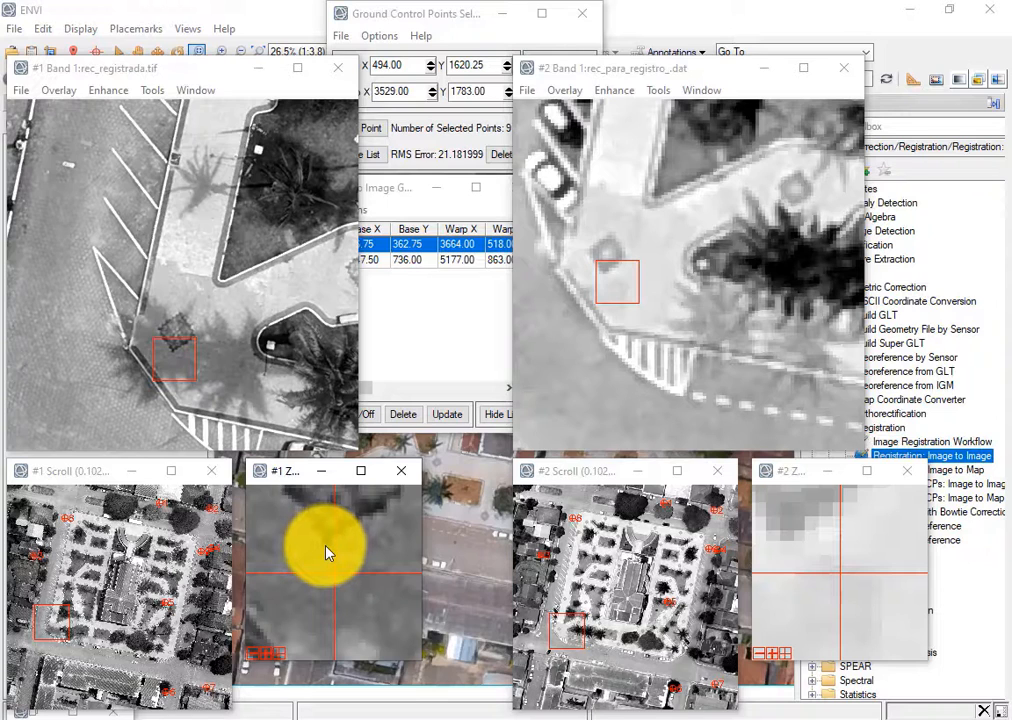
pyautogui.click(328, 551)
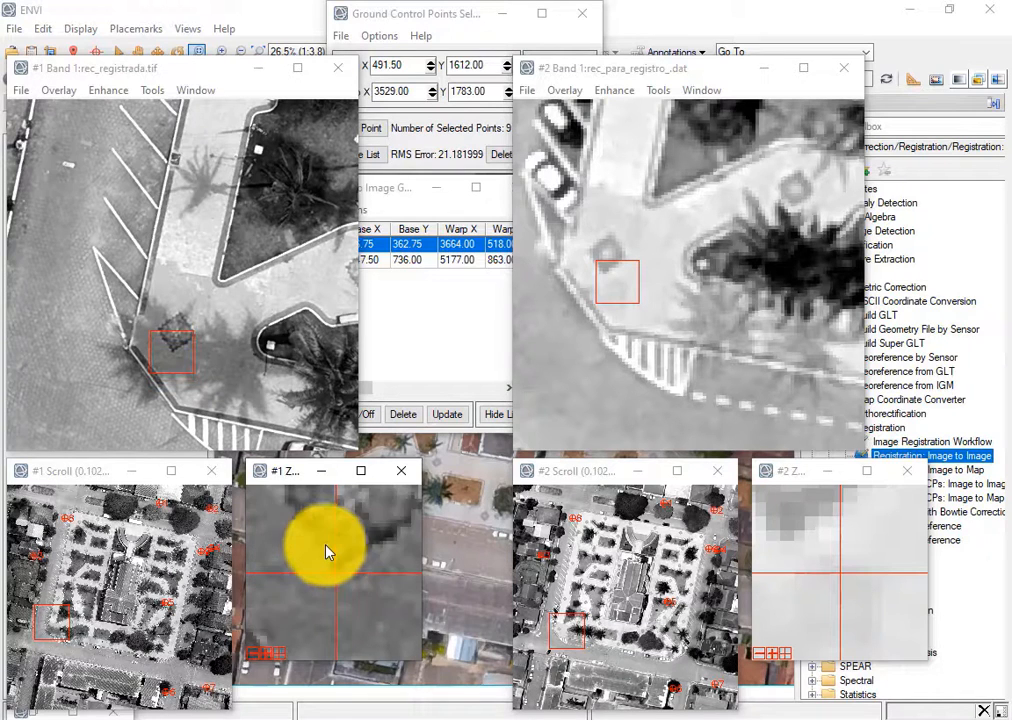
pyautogui.click(786, 547)
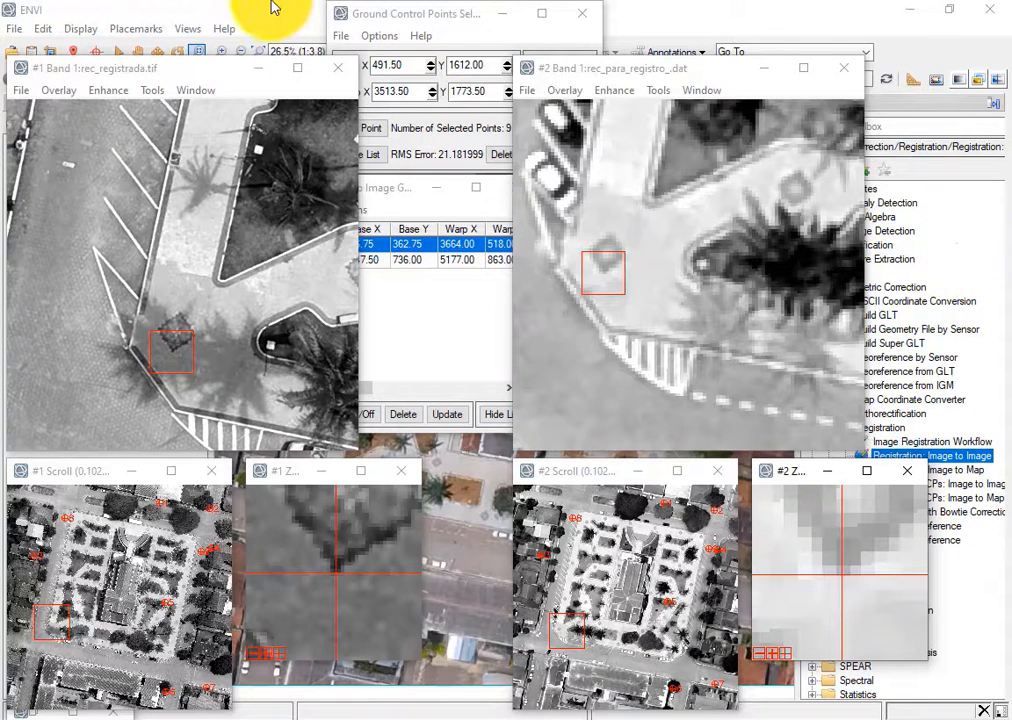
pyautogui.click(373, 15)
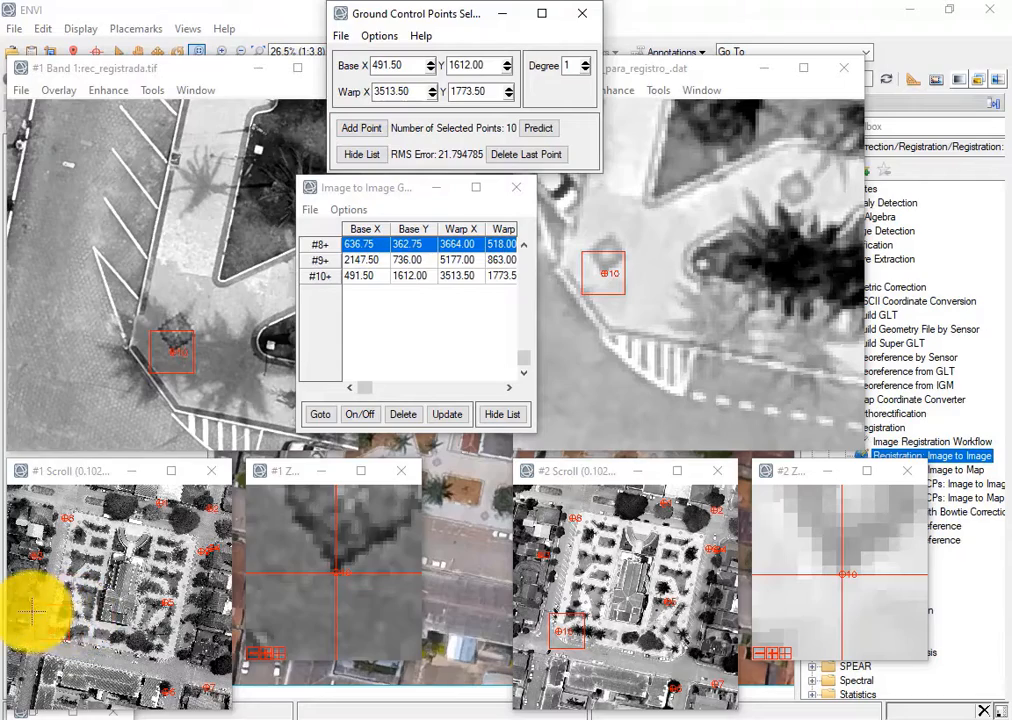
# Show the striped road marking at the square's southeast corner in both images
pyautogui.moveTo(32, 611); pyautogui.dragTo(174, 654)
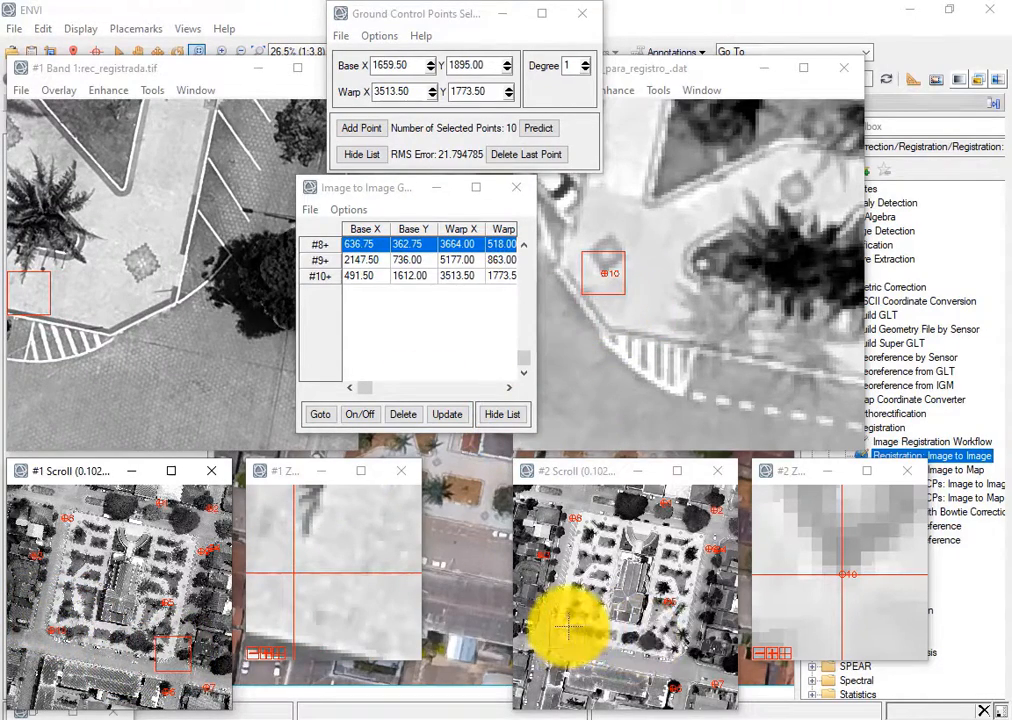
pyautogui.click(680, 657)
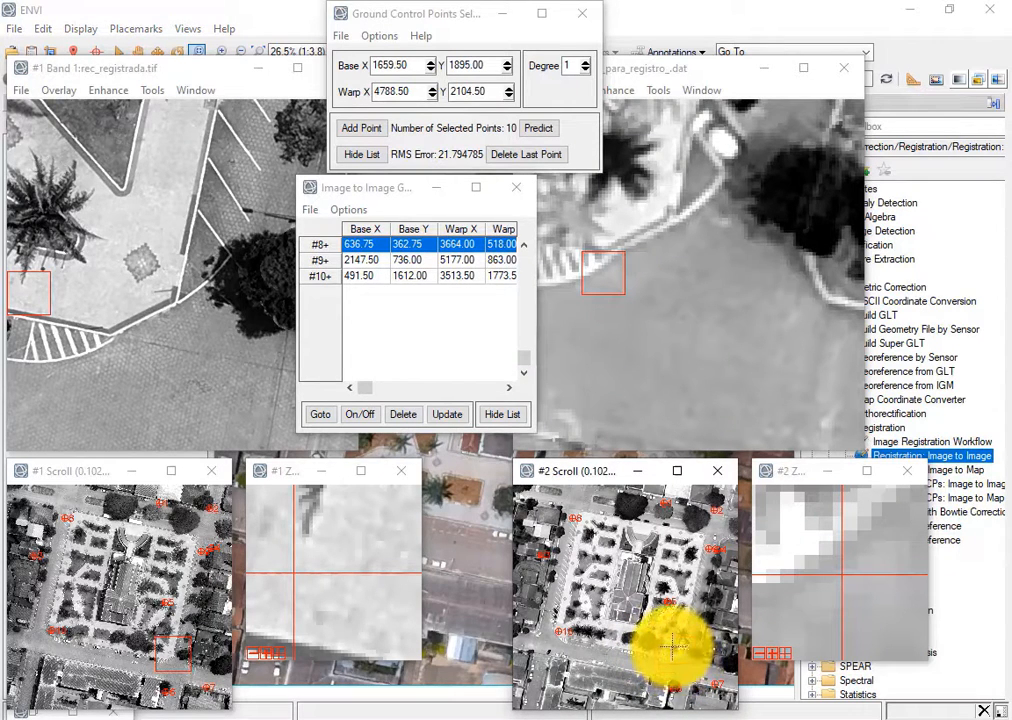
pyautogui.click(677, 652)
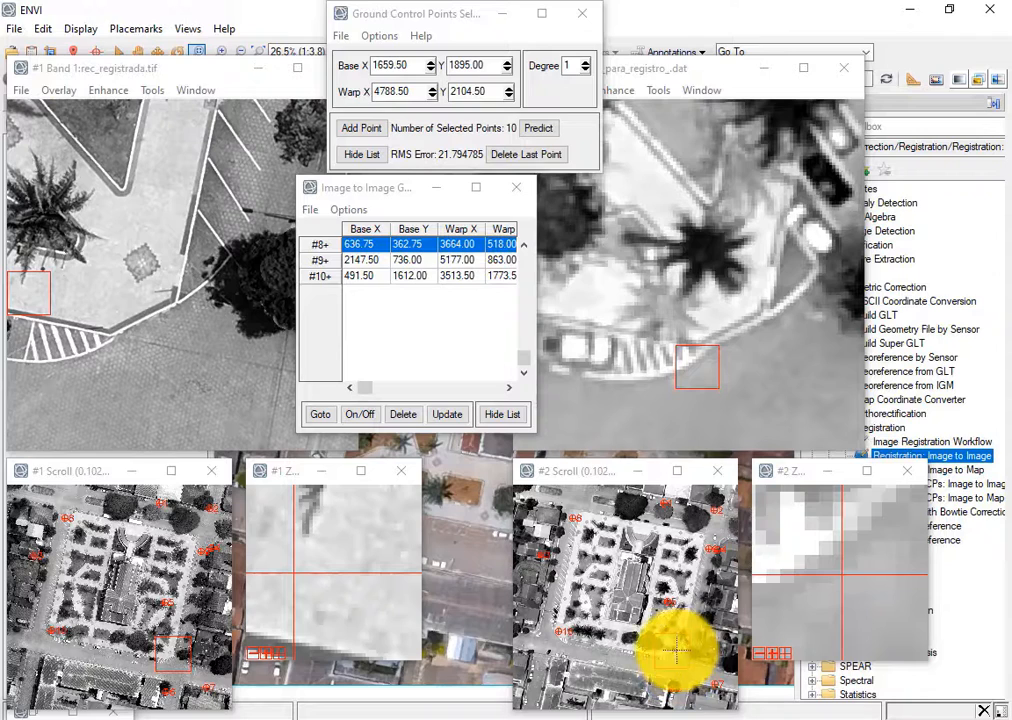
pyautogui.click(660, 659)
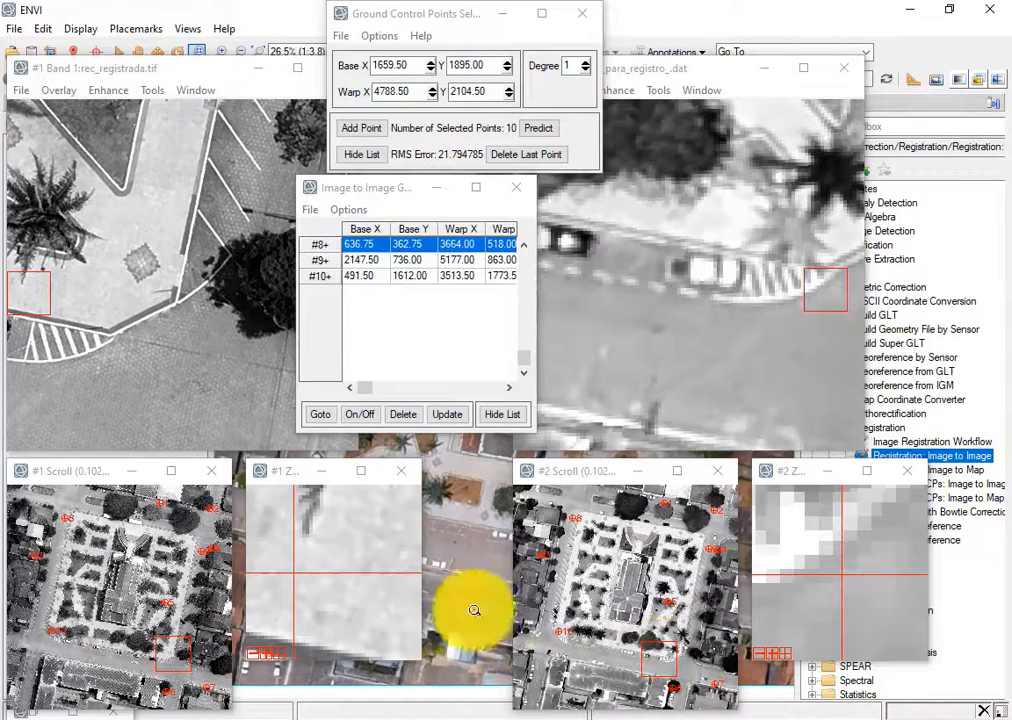
pyautogui.click(167, 661)
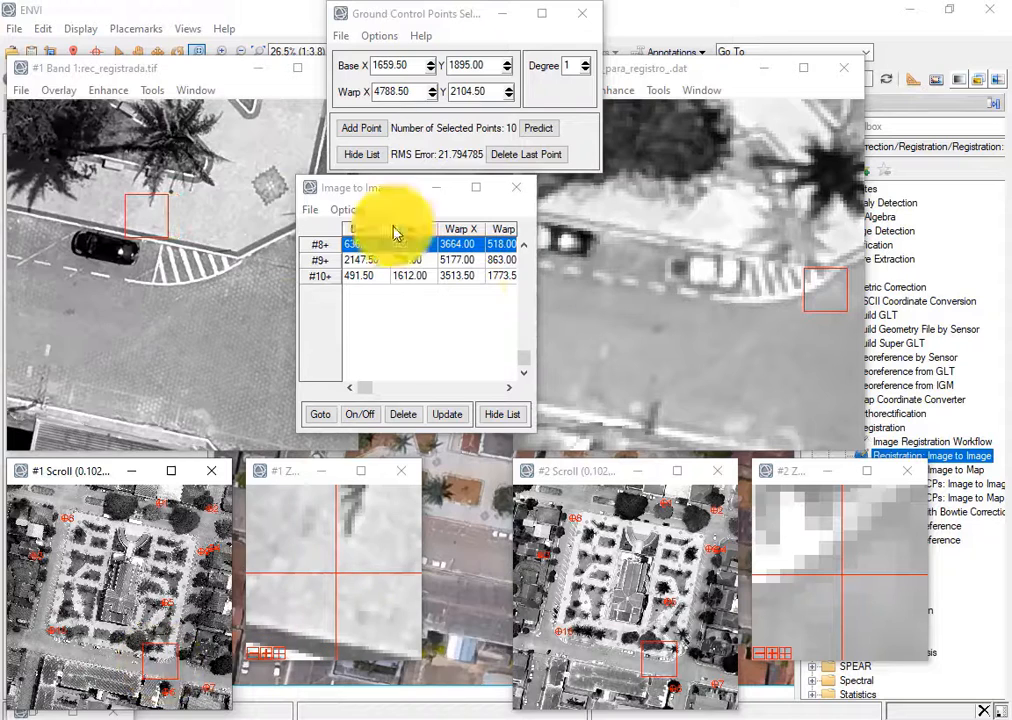
# Add a control point at the west end of the line bordering the striped marking, with base 1633.75, 1966.00 and warp 4659.50, 2108.75
pyautogui.click(158, 218)
pyautogui.moveTo(158, 219); pyautogui.dragTo(152, 279)
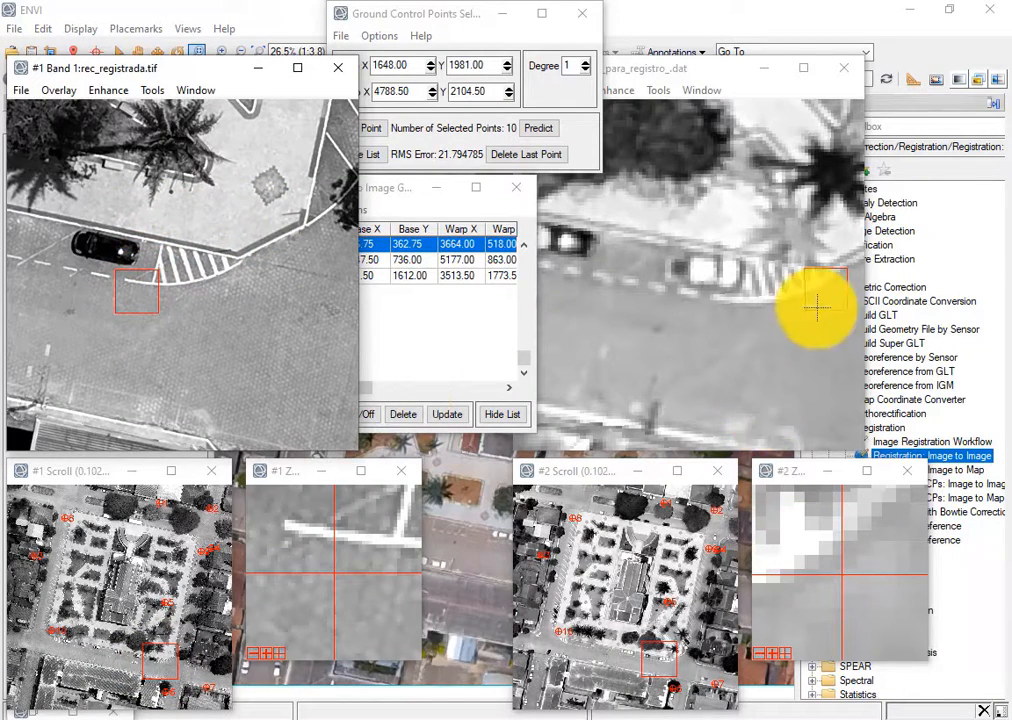
pyautogui.moveTo(817, 307); pyautogui.dragTo(722, 306)
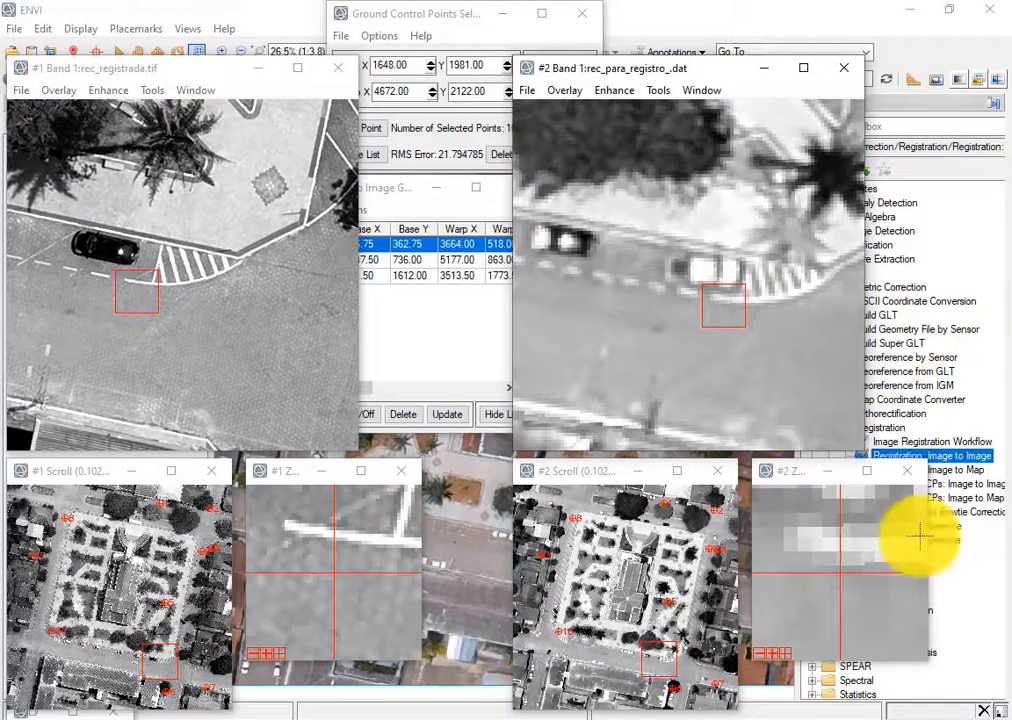
pyautogui.click(284, 518)
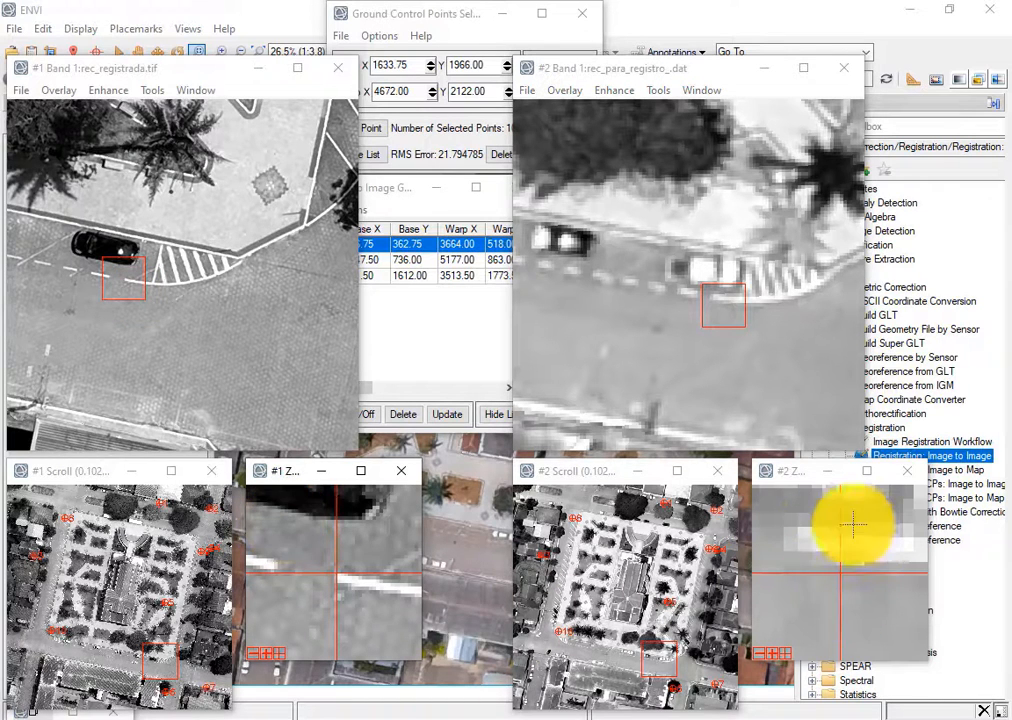
pyautogui.click(796, 527)
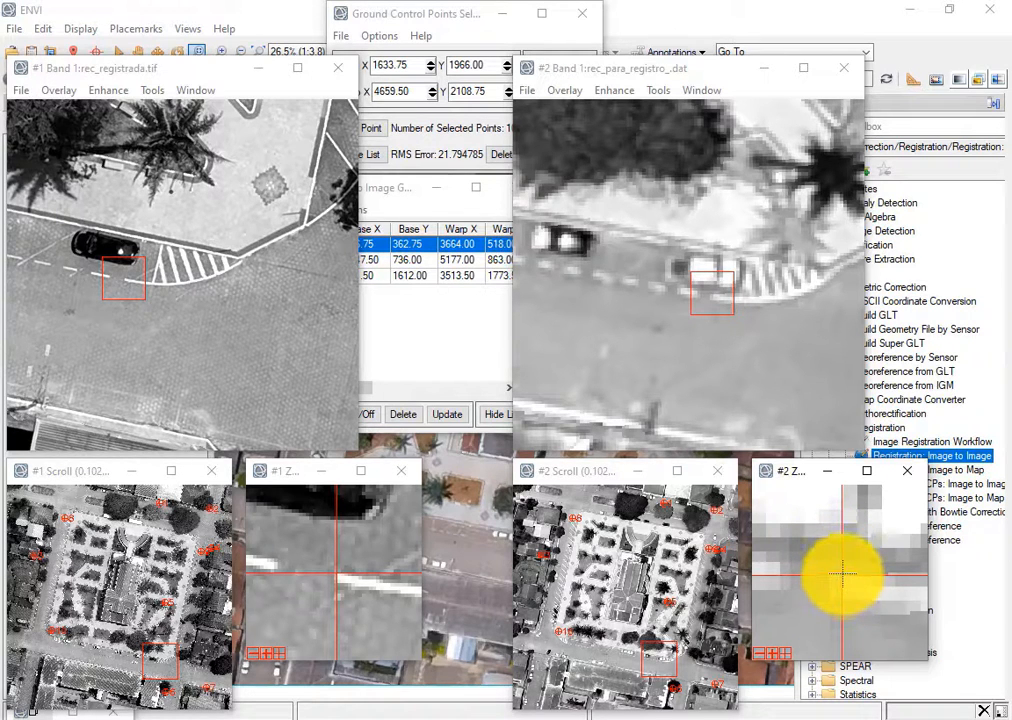
pyautogui.click(380, 20)
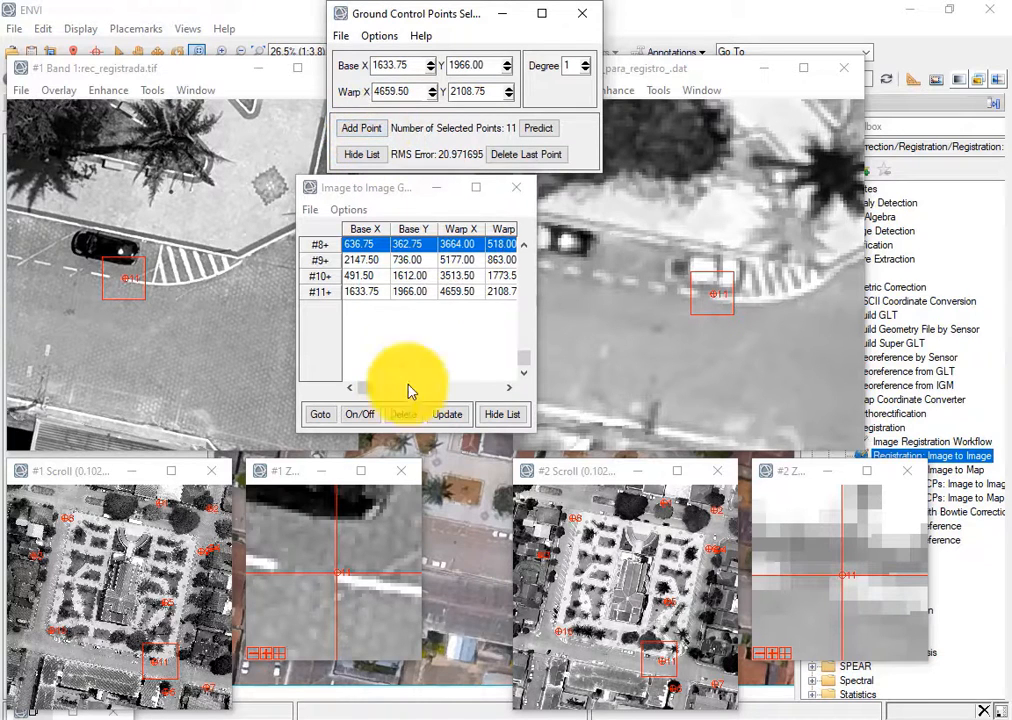
# Review the error and RMS values of all control points and delete point 5, at base 1751.00, 1296.00
pyautogui.click(475, 187)
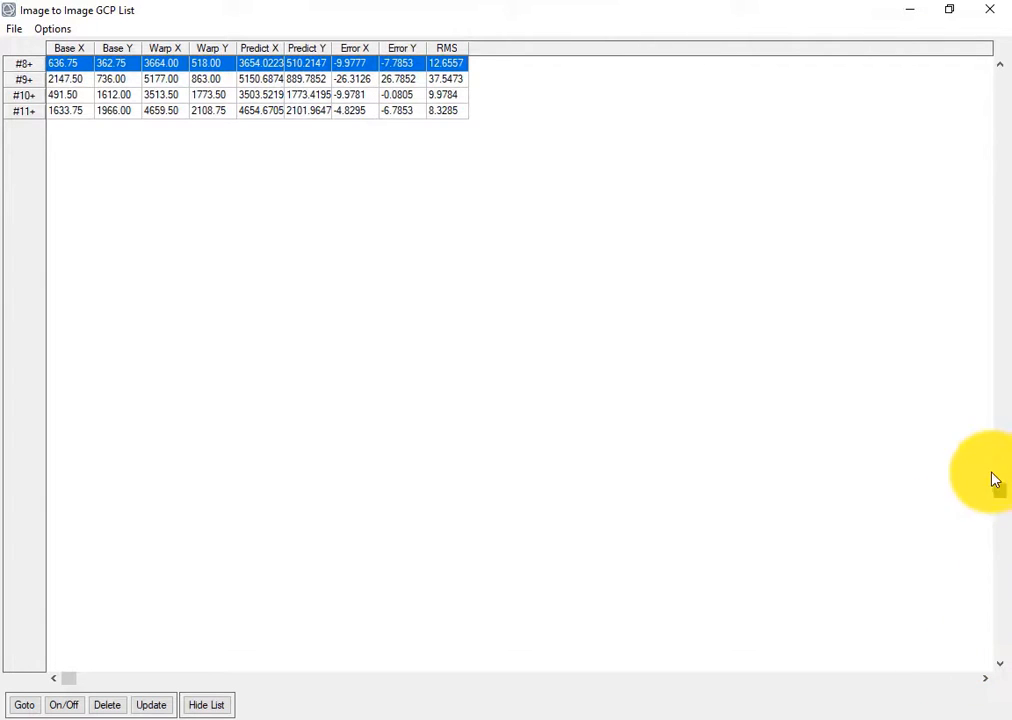
pyautogui.scroll(3, 994, 481)
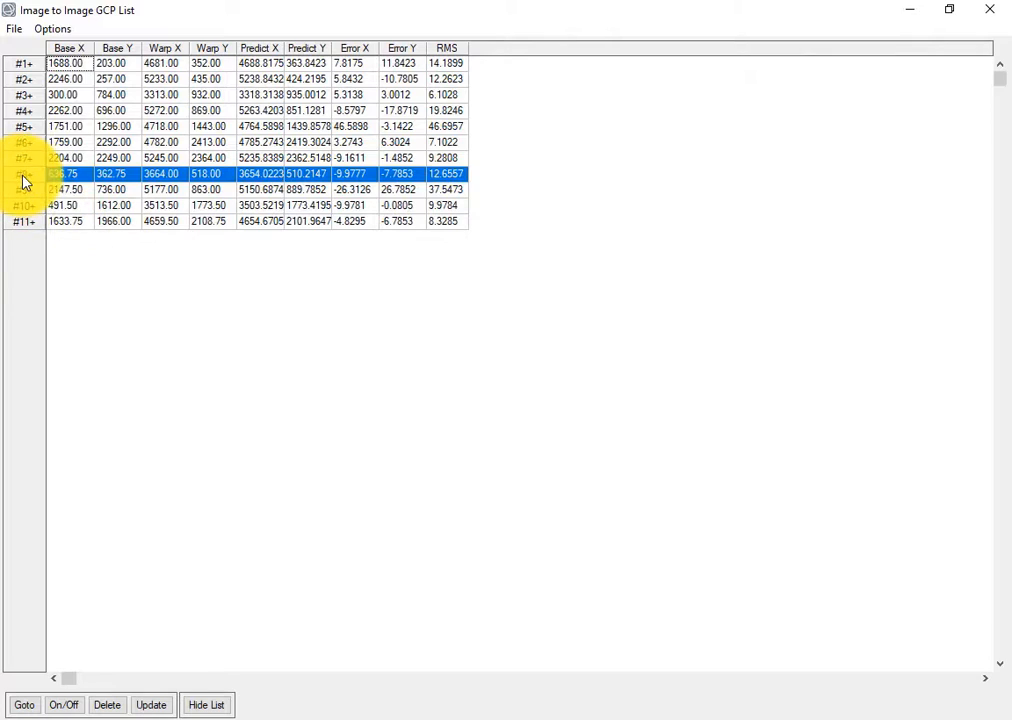
pyautogui.click(25, 127)
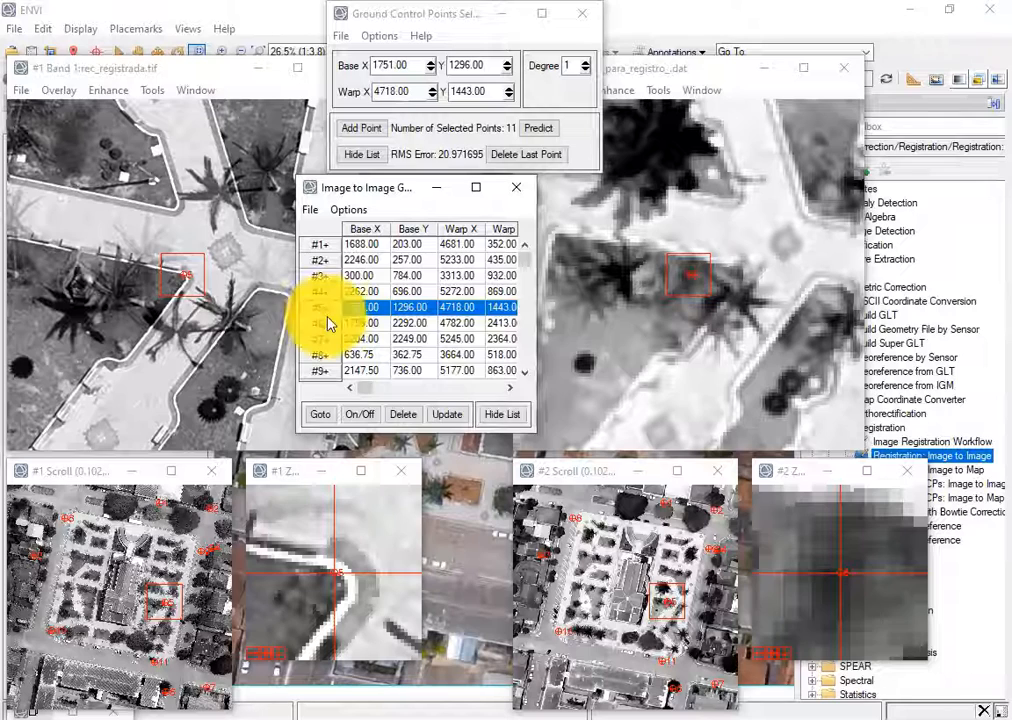
pyautogui.click(403, 414)
# Bring the RMS values into view and delete the two control points at base 1688.00, 203.00 and base 2246.00, 257.00
pyautogui.moveTo(380, 387); pyautogui.dragTo(531, 361)
pyautogui.click(326, 356)
pyautogui.click(328, 248)
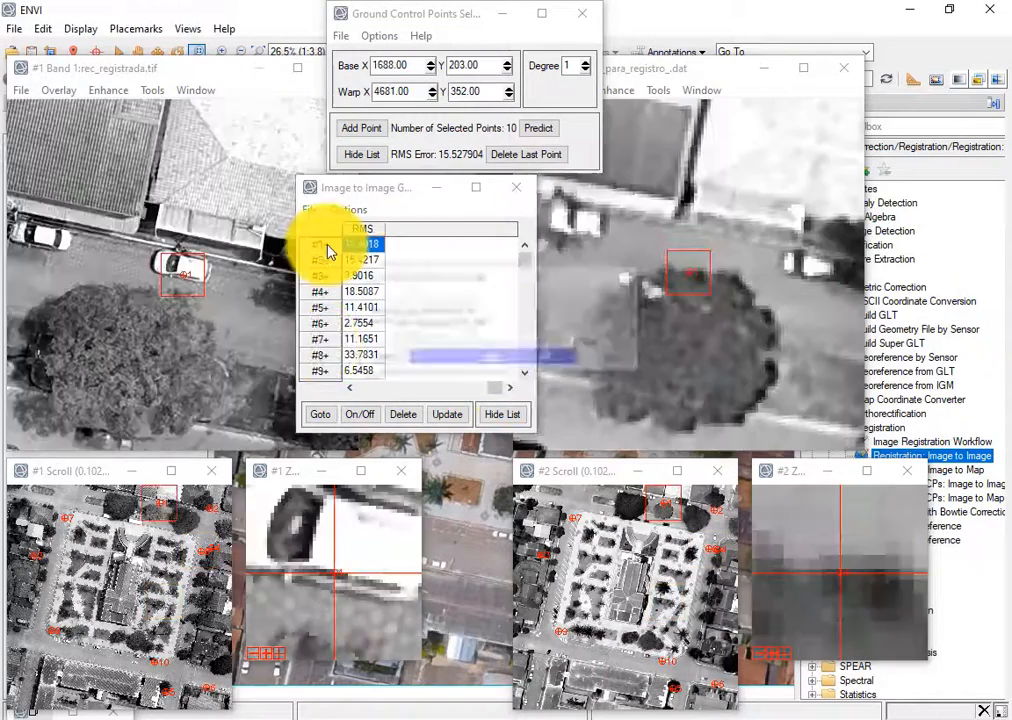
pyautogui.click(414, 418)
pyautogui.click(328, 252)
pyautogui.click(408, 415)
# Delete the control points at base 1759.00, 2292.00 and base 2147.50, 736.00, checking the remaining RMS values in between
pyautogui.click(328, 250)
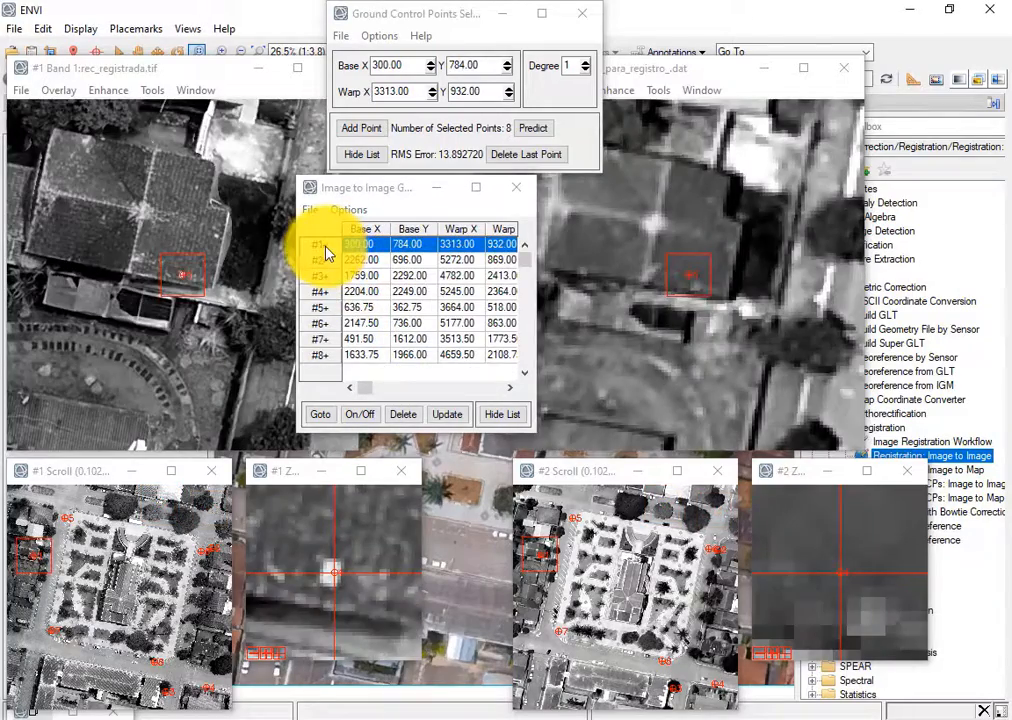
pyautogui.click(324, 259)
pyautogui.click(325, 275)
pyautogui.click(403, 414)
pyautogui.moveTo(366, 387); pyautogui.dragTo(519, 400)
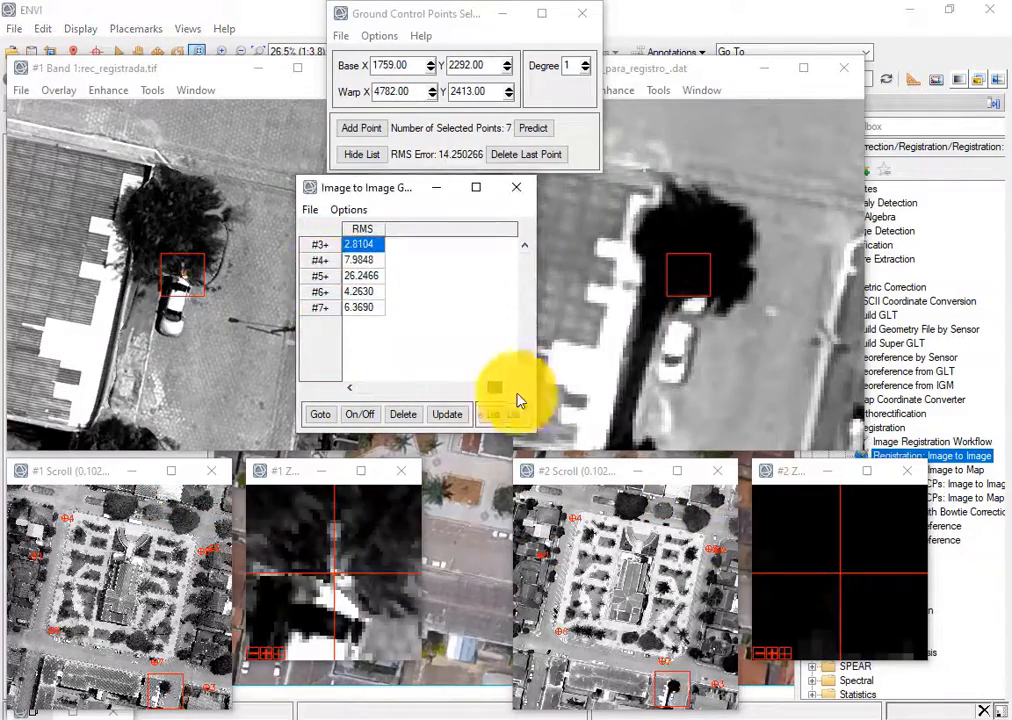
pyautogui.click(324, 276)
pyautogui.click(405, 415)
# Add a control point at the lower tip of the diamond pattern beside the curved northern structure, with base 1547.25, 515.50 and warp 4575.00, 652.50
pyautogui.click(132, 528)
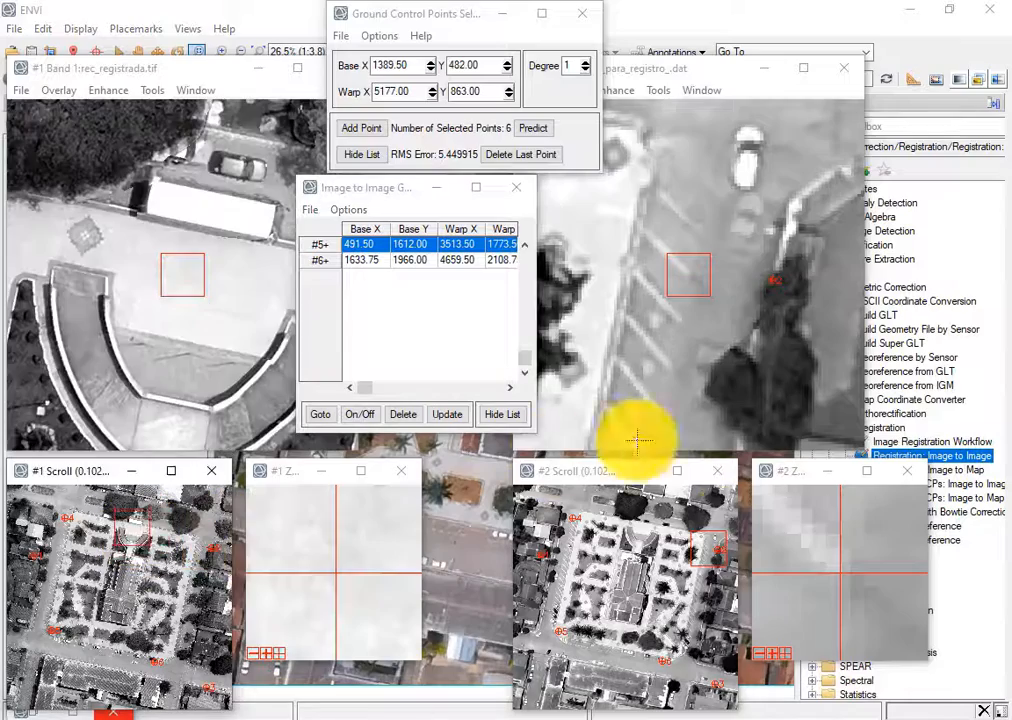
pyautogui.click(642, 526)
pyautogui.click(139, 529)
pyautogui.moveTo(186, 272); pyautogui.dragTo(241, 262)
pyautogui.click(804, 292)
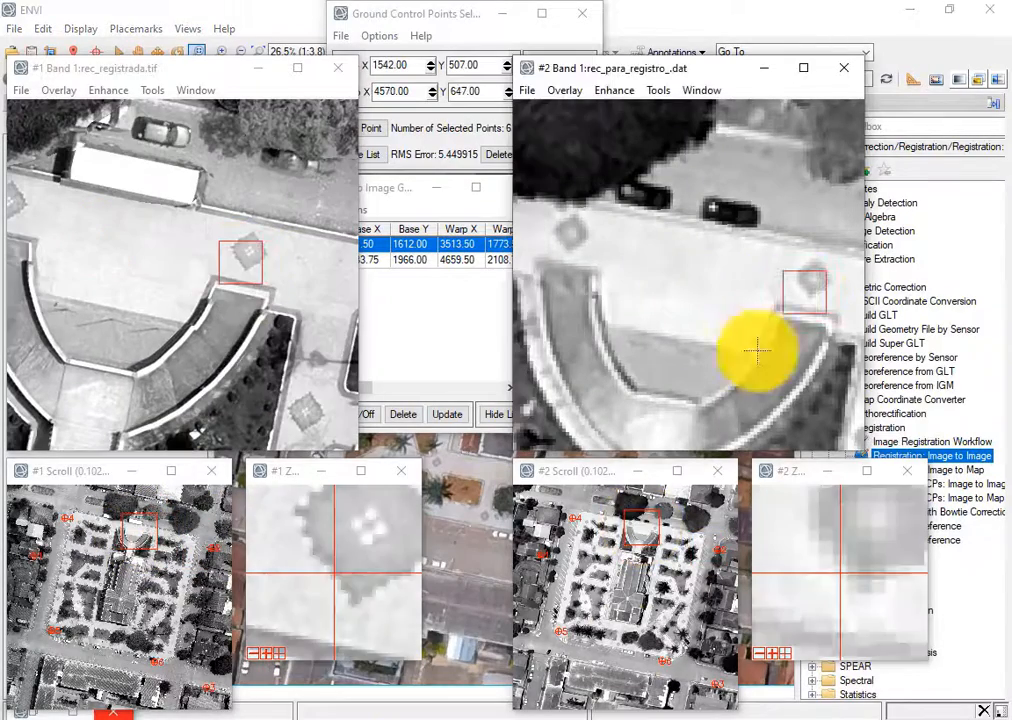
pyautogui.click(872, 644)
pyautogui.click(361, 128)
# Try to add a control point at the lower tip of the diamond pattern on the west side of the central building
pyautogui.click(87, 608)
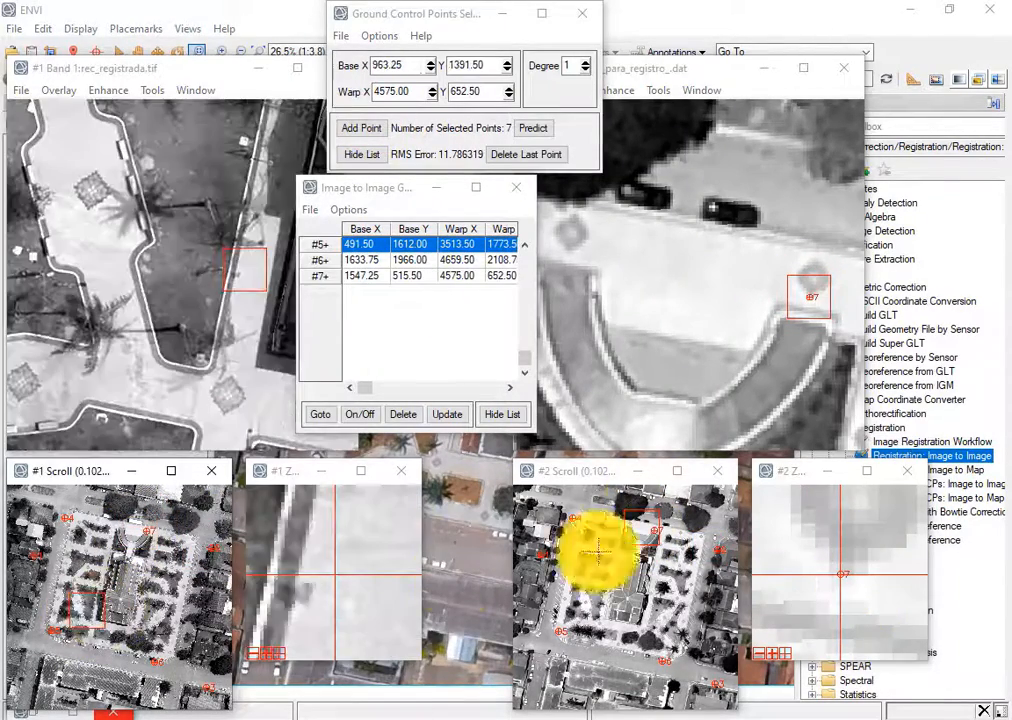
pyautogui.click(106, 576)
pyautogui.click(615, 580)
pyautogui.click(117, 382)
pyautogui.click(617, 339)
pyautogui.click(332, 560)
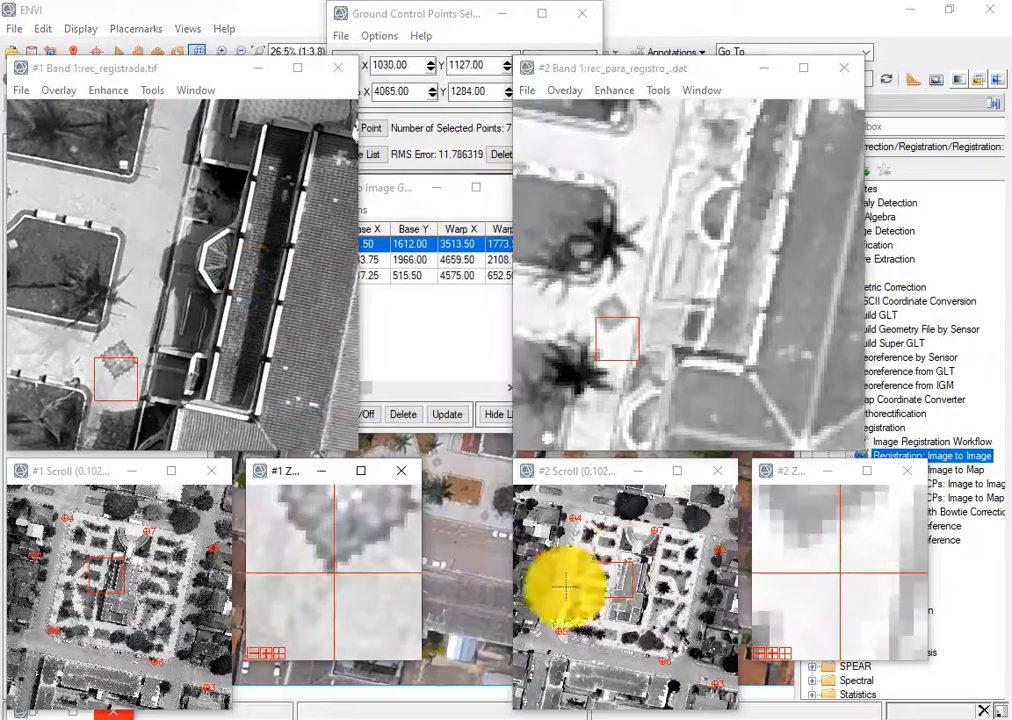
pyautogui.click(804, 544)
pyautogui.click(363, 127)
pyautogui.click(104, 582)
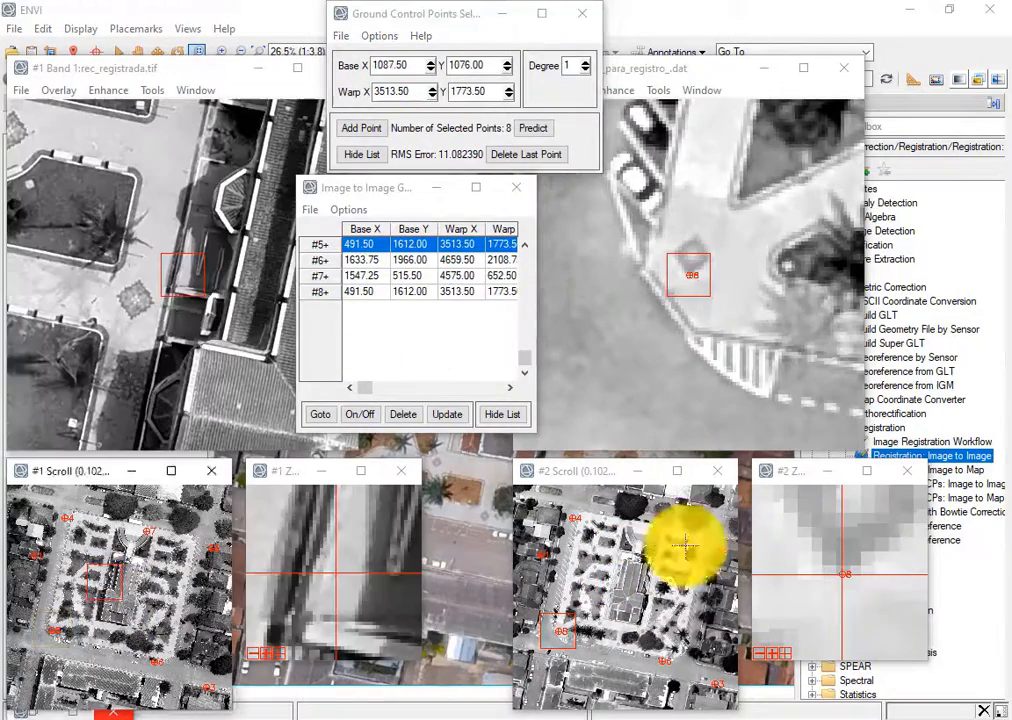
pyautogui.click(612, 587)
pyautogui.click(662, 226)
pyautogui.click(141, 332)
pyautogui.click(280, 542)
pyautogui.click(779, 560)
pyautogui.click(403, 290)
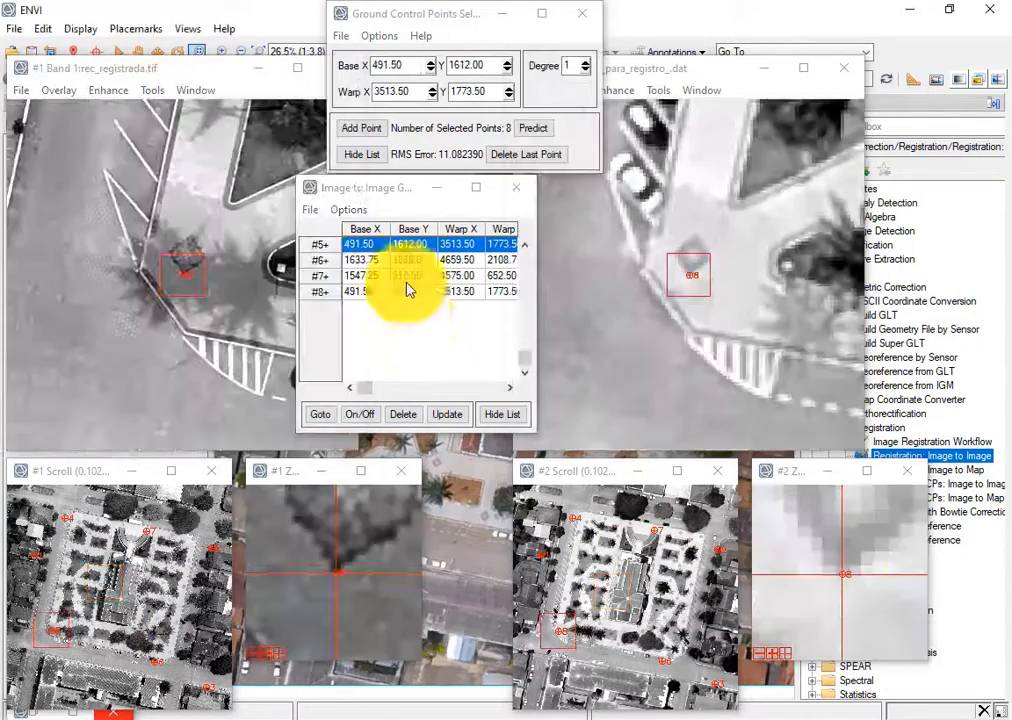
# Add a control point at the diamond pattern west of the central building, with base 1029.75, 1127.25 and warp 4055.75, 1277.00
pyautogui.click(109, 590)
pyautogui.click(614, 590)
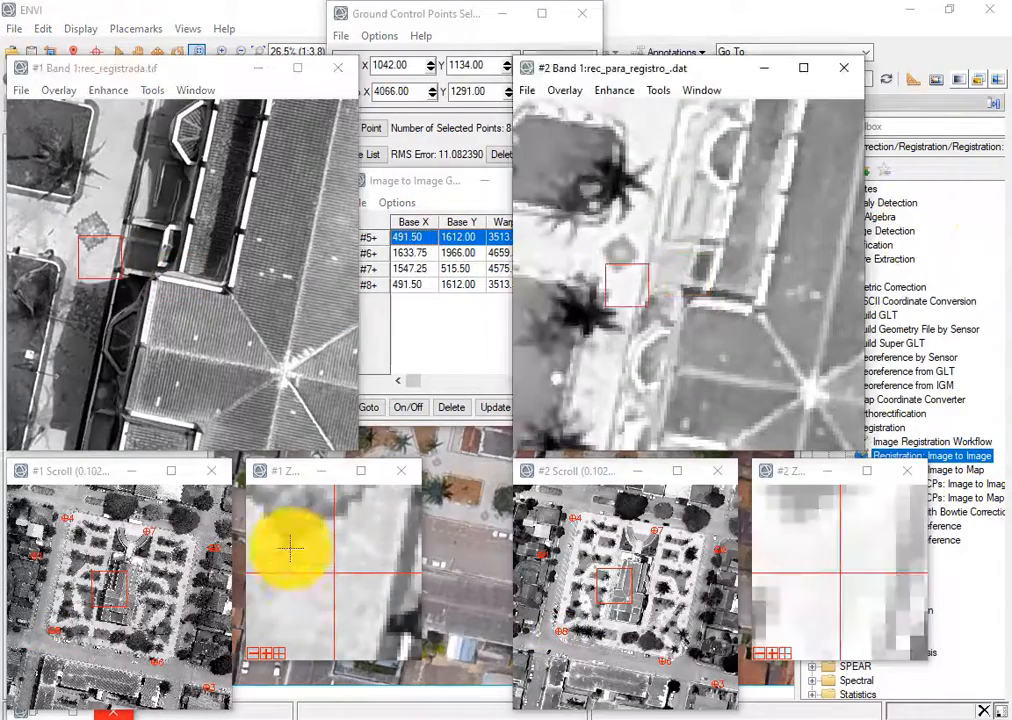
pyautogui.click(290, 546)
pyautogui.click(363, 127)
# Compare the roofs south of the square and the eastern side in both images for further control point locations
pyautogui.click(102, 685)
pyautogui.click(610, 690)
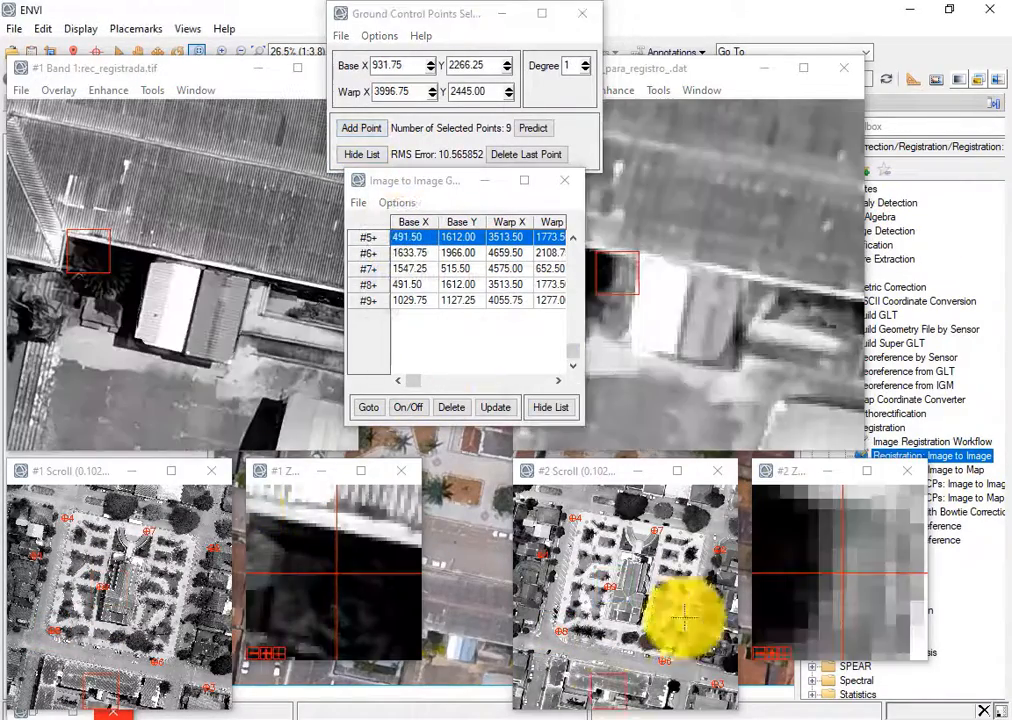
pyautogui.click(684, 620)
pyautogui.click(228, 602)
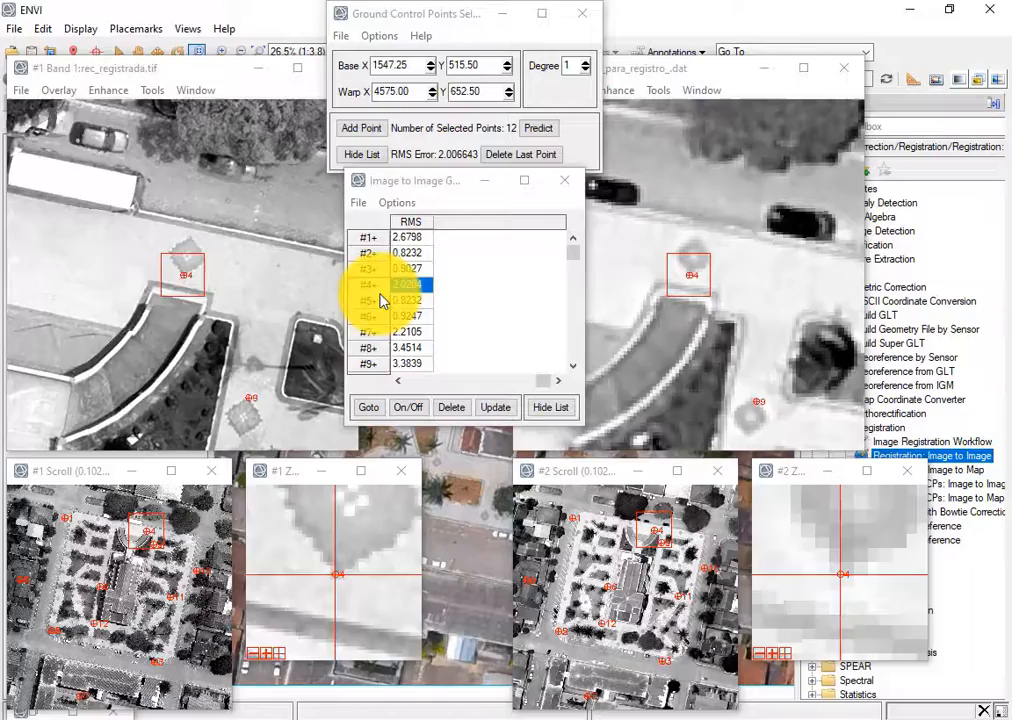
# Add a control point at the bright spot on the central building's roof, with base 1129.50, 1278.75 and warp 4153.75, 1427.75
pyautogui.click(378, 318)
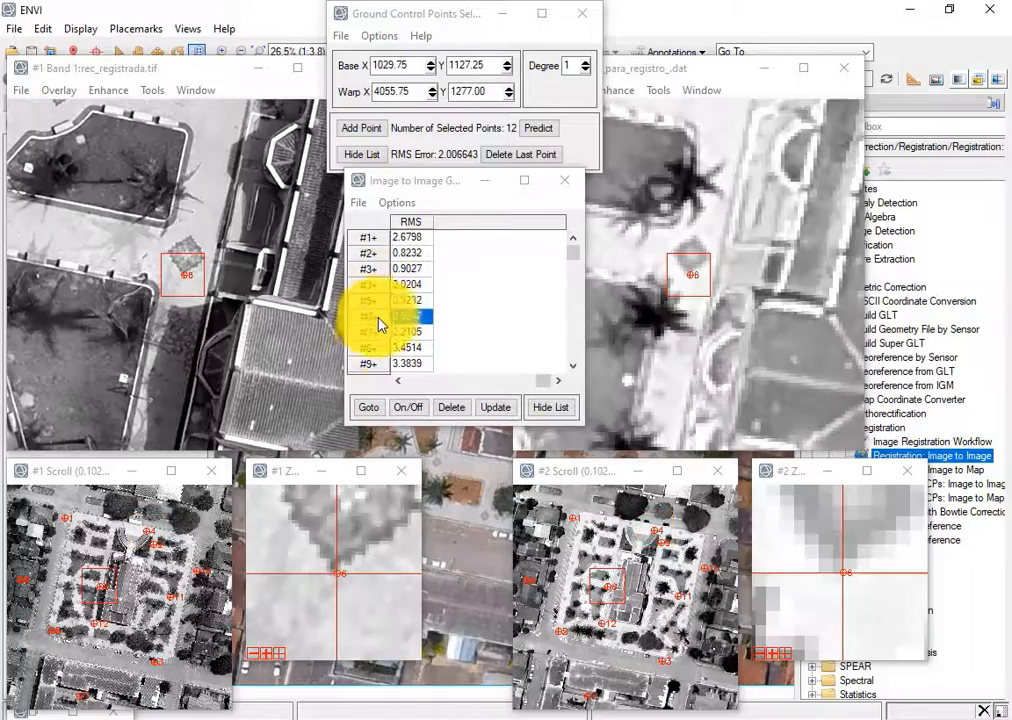
pyautogui.click(272, 408)
pyautogui.click(775, 413)
pyautogui.click(355, 495)
pyautogui.click(807, 547)
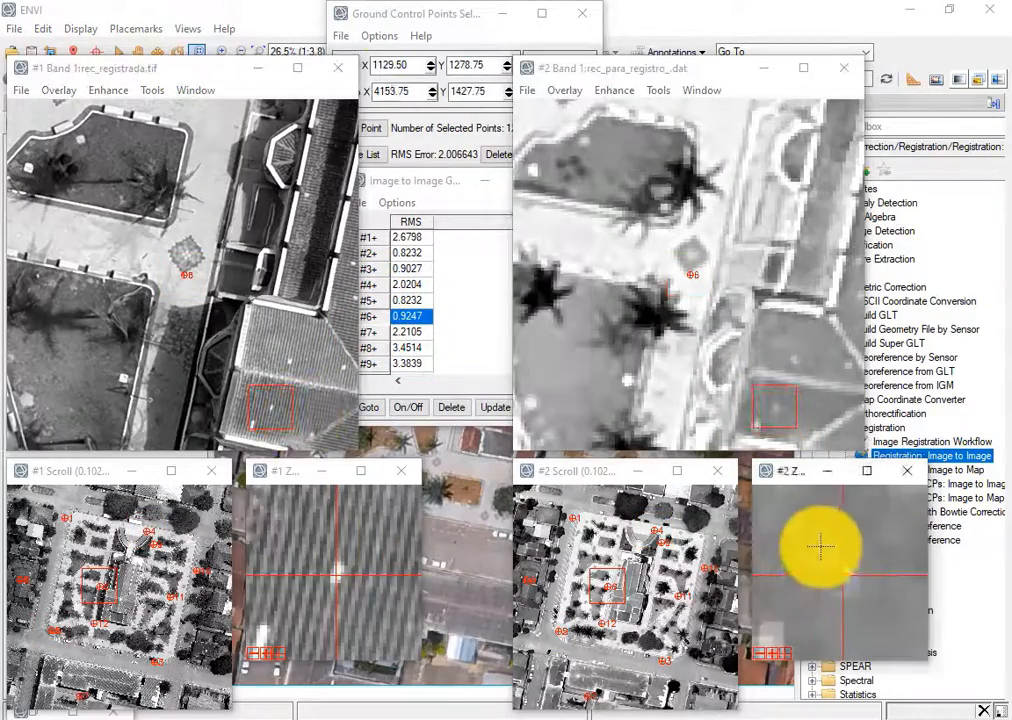
pyautogui.click(363, 127)
# Examine the northwest and northeast corners of both images for a feature that can serve as a control point
pyautogui.click(19, 499)
pyautogui.click(531, 498)
pyautogui.click(606, 332)
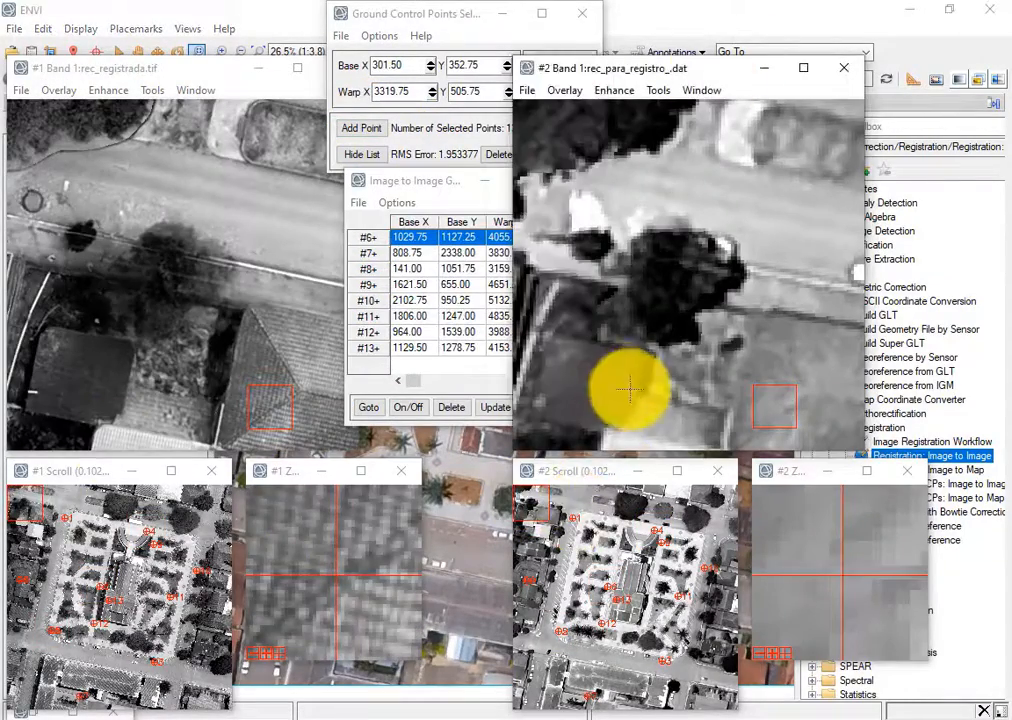
pyautogui.click(60, 501)
pyautogui.click(558, 496)
pyautogui.click(214, 501)
pyautogui.click(716, 499)
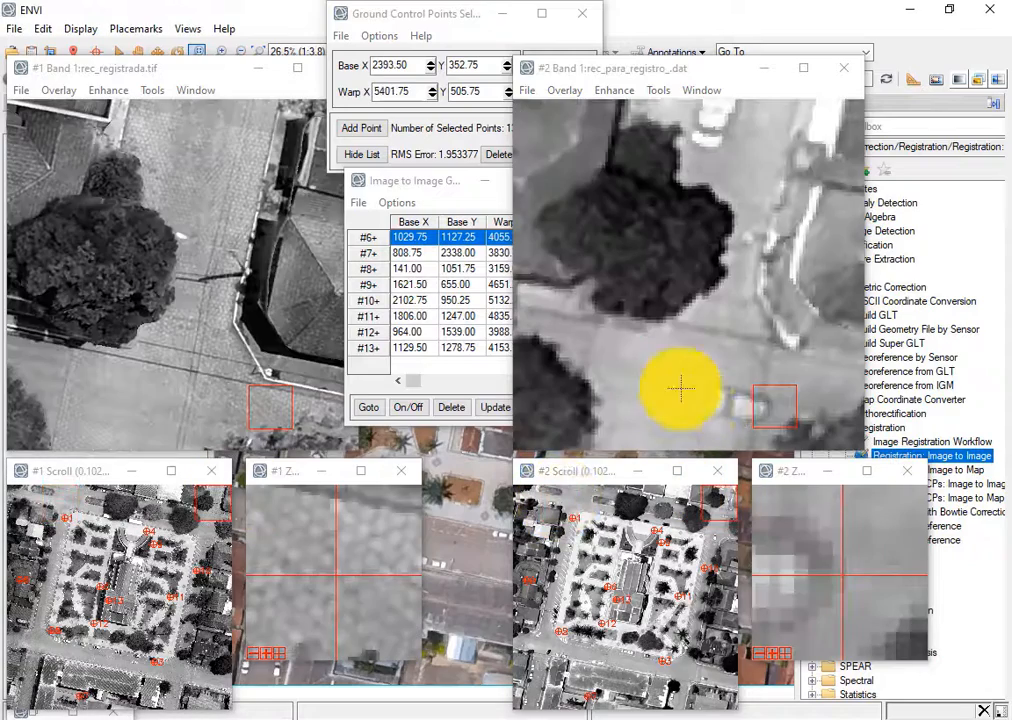
pyautogui.click(219, 513)
pyautogui.click(718, 513)
pyautogui.click(720, 523)
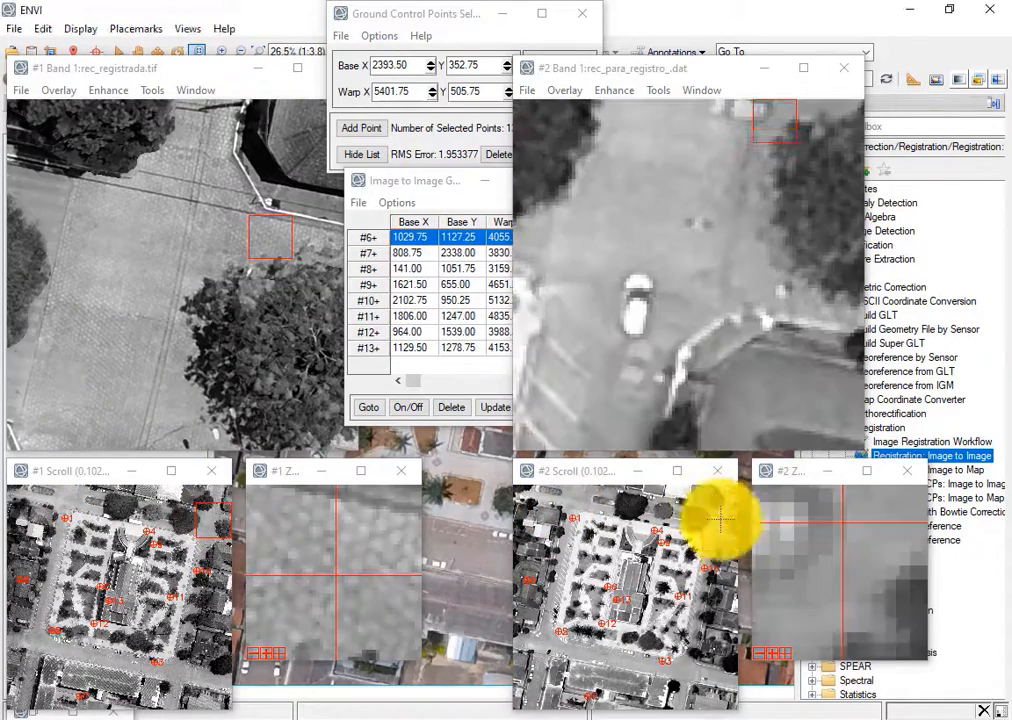
pyautogui.click(216, 530)
# Add a control point at the light strip on the dark southeastern roof, with base 2247.00, 1854.50 and warp 5277.00, 1987.00
pyautogui.click(217, 648)
pyautogui.click(725, 649)
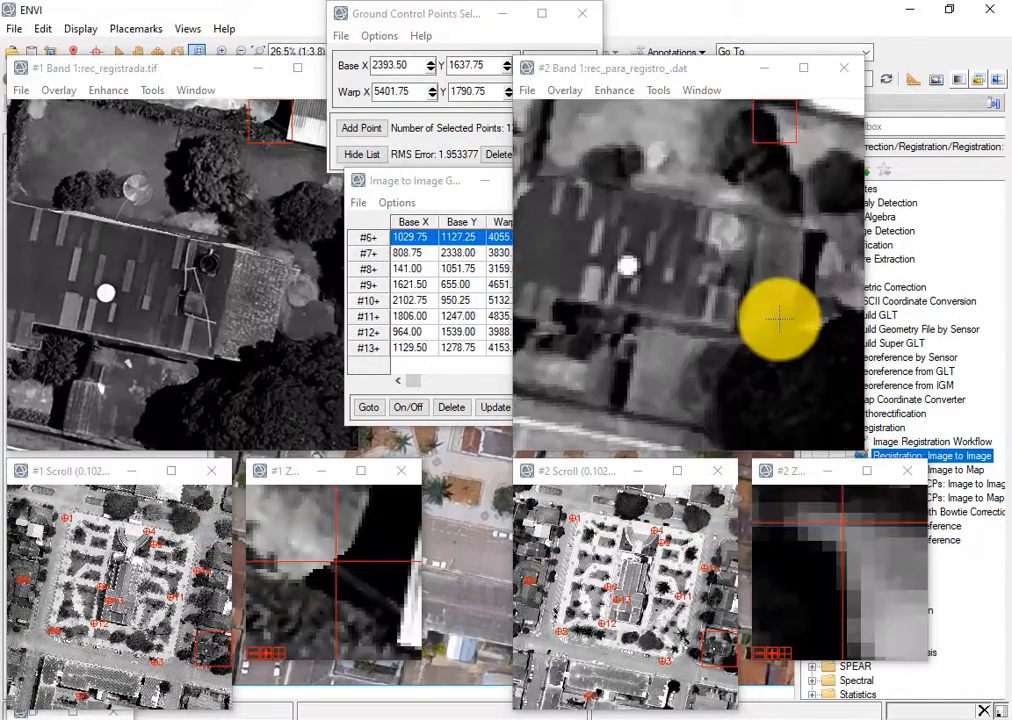
pyautogui.click(152, 310)
pyautogui.click(674, 281)
pyautogui.click(106, 298)
pyautogui.click(630, 270)
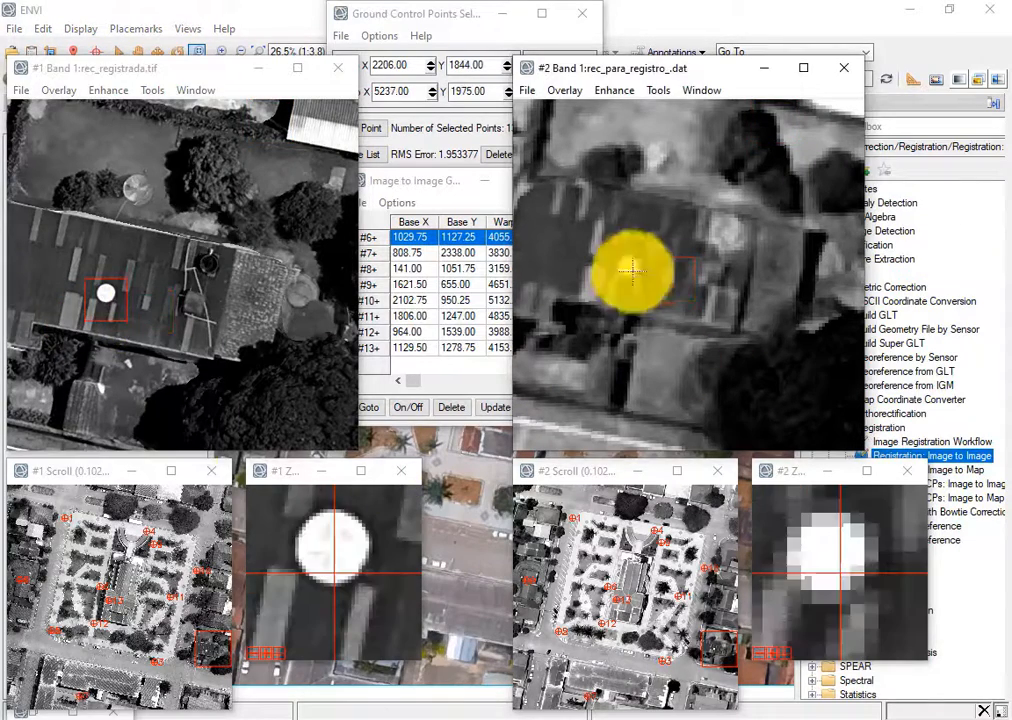
pyautogui.click(74, 244)
pyautogui.click(145, 312)
pyautogui.click(669, 285)
pyautogui.click(323, 557)
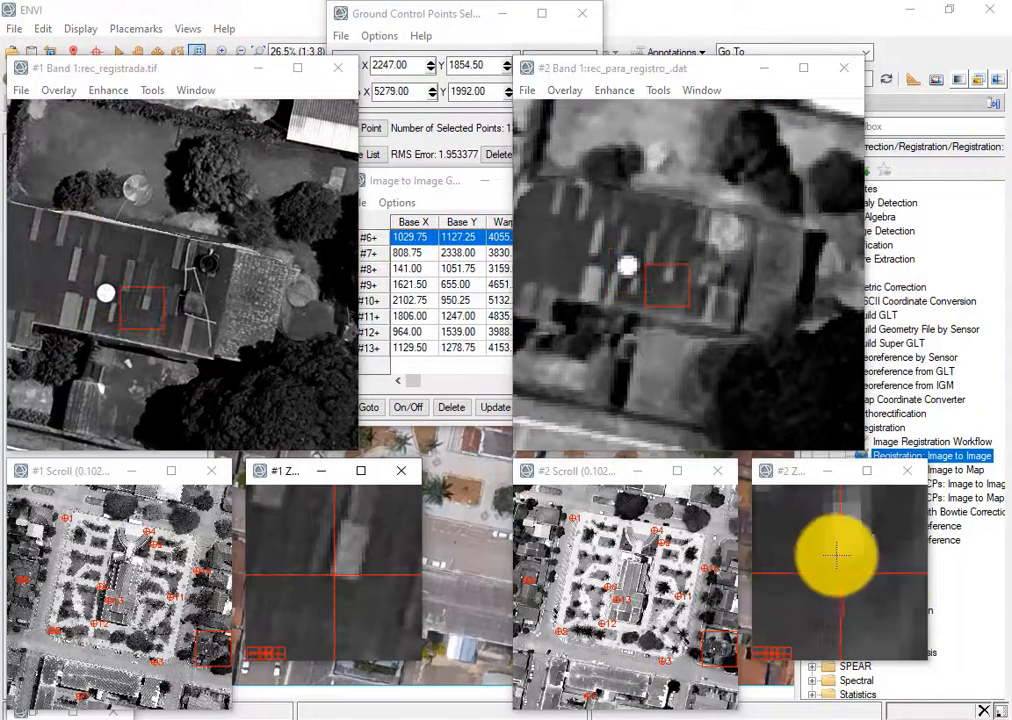
pyautogui.click(835, 556)
pyautogui.click(425, 14)
pyautogui.click(364, 128)
# Add a control point at the upper corner of the white roof patch beside the southern tree, with base 1654.50, 2225.00 and warp 4678.00, 2371.00
pyautogui.click(171, 691)
pyautogui.click(673, 692)
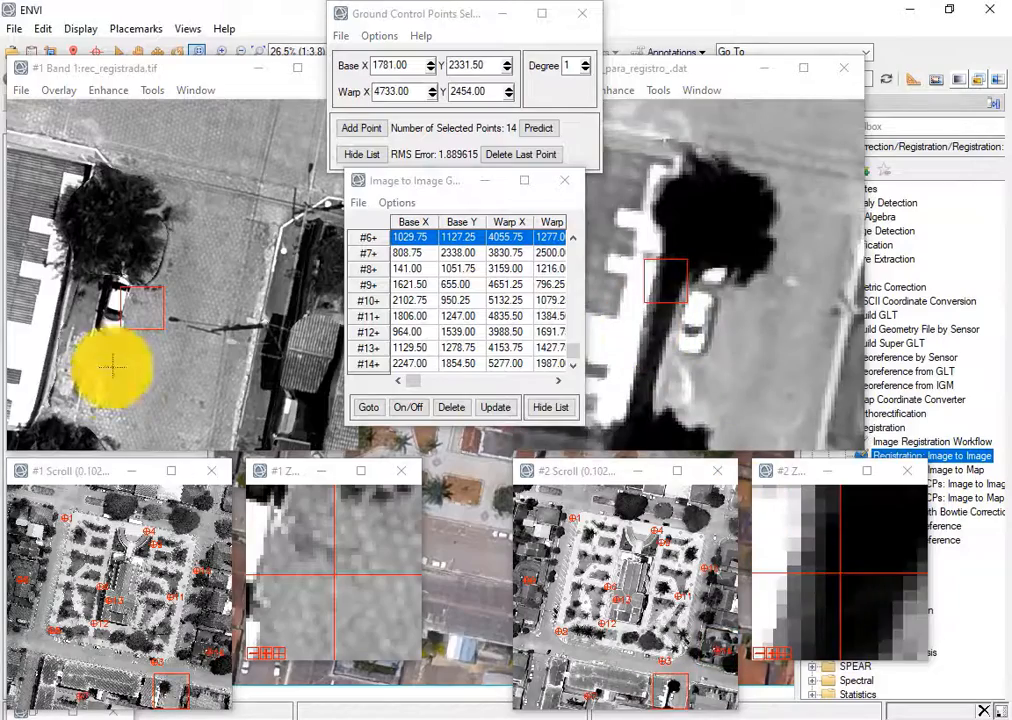
pyautogui.click(40, 240)
pyautogui.click(630, 237)
pyautogui.click(291, 540)
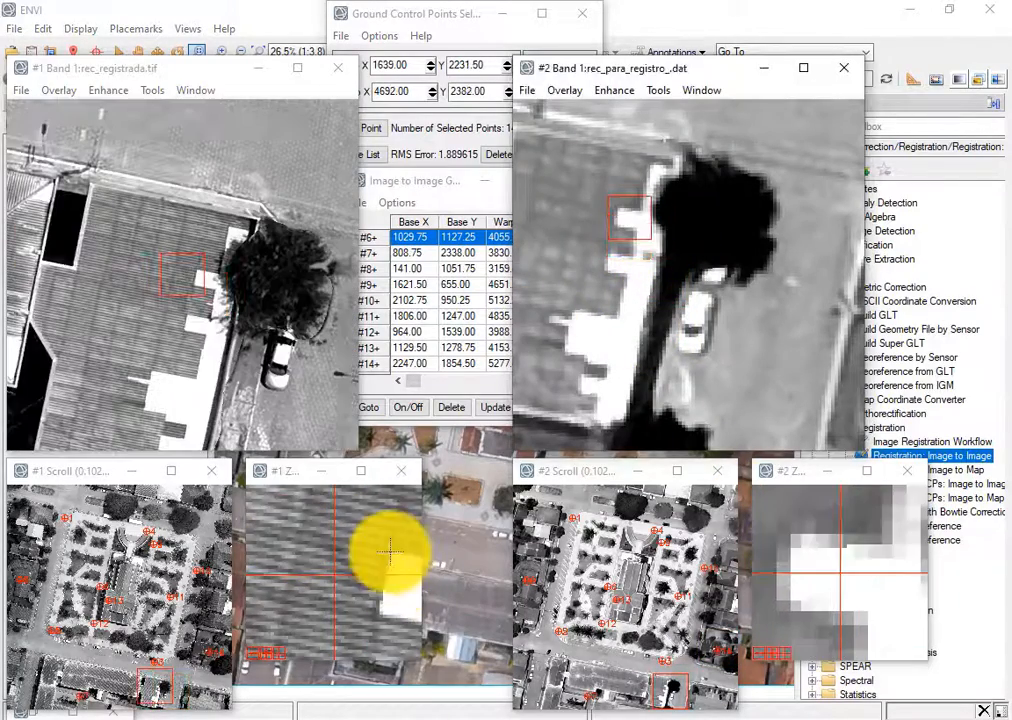
pyautogui.click(791, 542)
pyautogui.click(366, 135)
pyautogui.click(366, 134)
# Examine the connecting roof in the southwest and the southwestern street in both images for matching control point features
pyautogui.moveTo(169, 689); pyautogui.dragTo(73, 674)
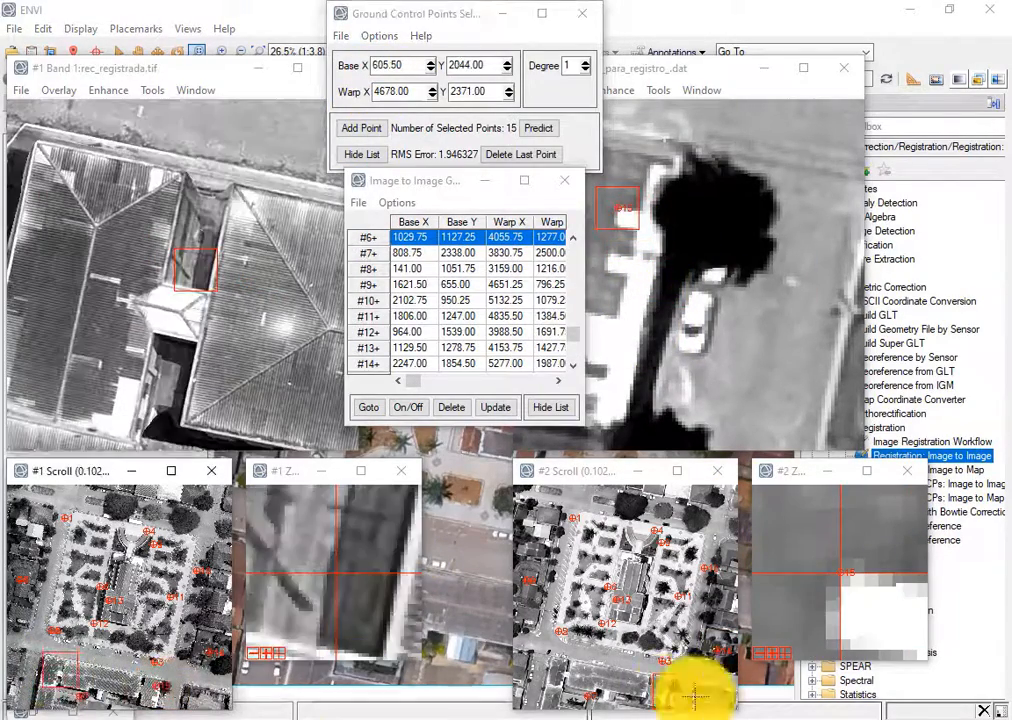
pyautogui.moveTo(678, 684); pyautogui.dragTo(571, 665)
pyautogui.click(293, 543)
pyautogui.click(197, 317)
pyautogui.click(757, 318)
pyautogui.click(312, 519)
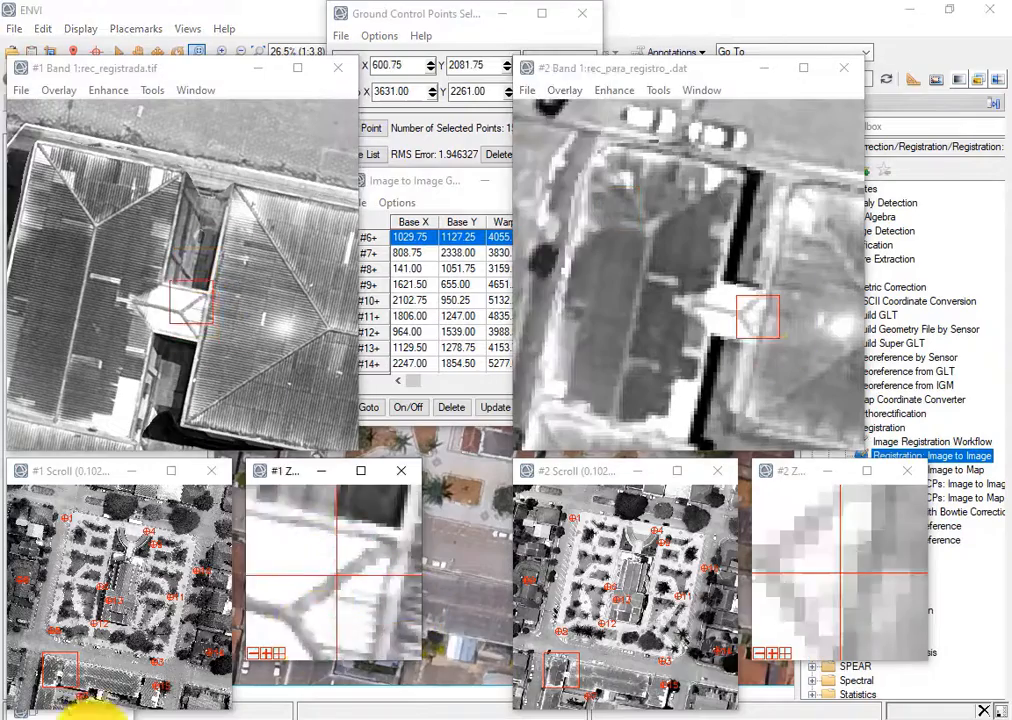
pyautogui.click(40, 692)
pyautogui.click(556, 689)
pyautogui.click(25, 663)
pyautogui.click(524, 661)
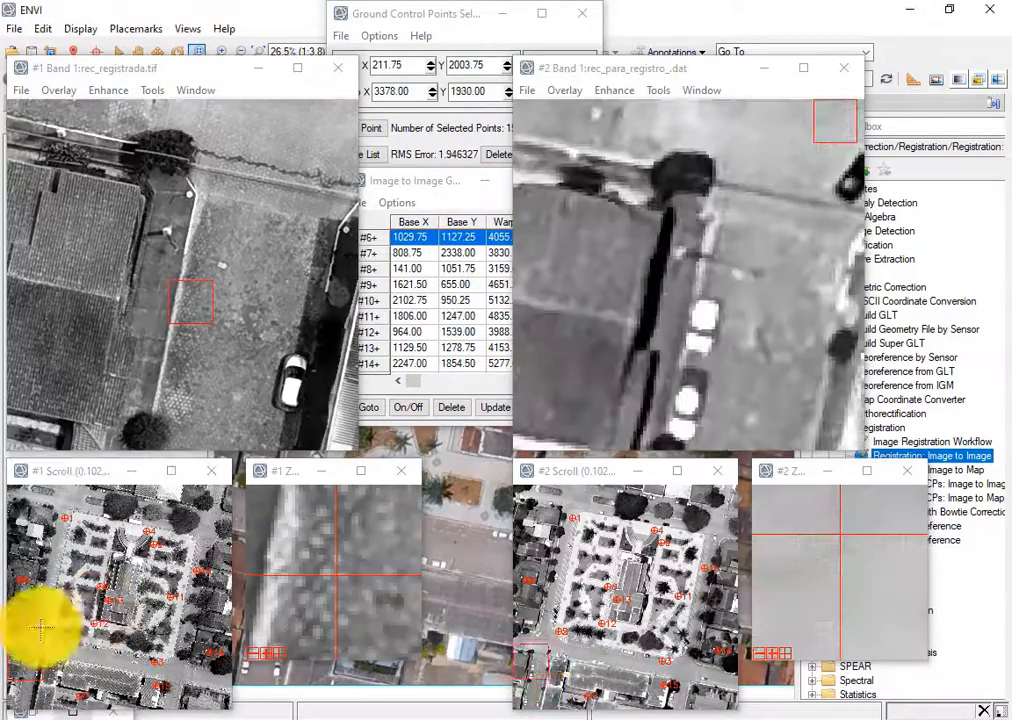
pyautogui.click(27, 634)
pyautogui.click(521, 633)
# Add a control point at the end of a parking line west of the square, with base 542.75, 818.75 and warp 3566.00, 975.25
pyautogui.click(57, 576)
pyautogui.click(569, 563)
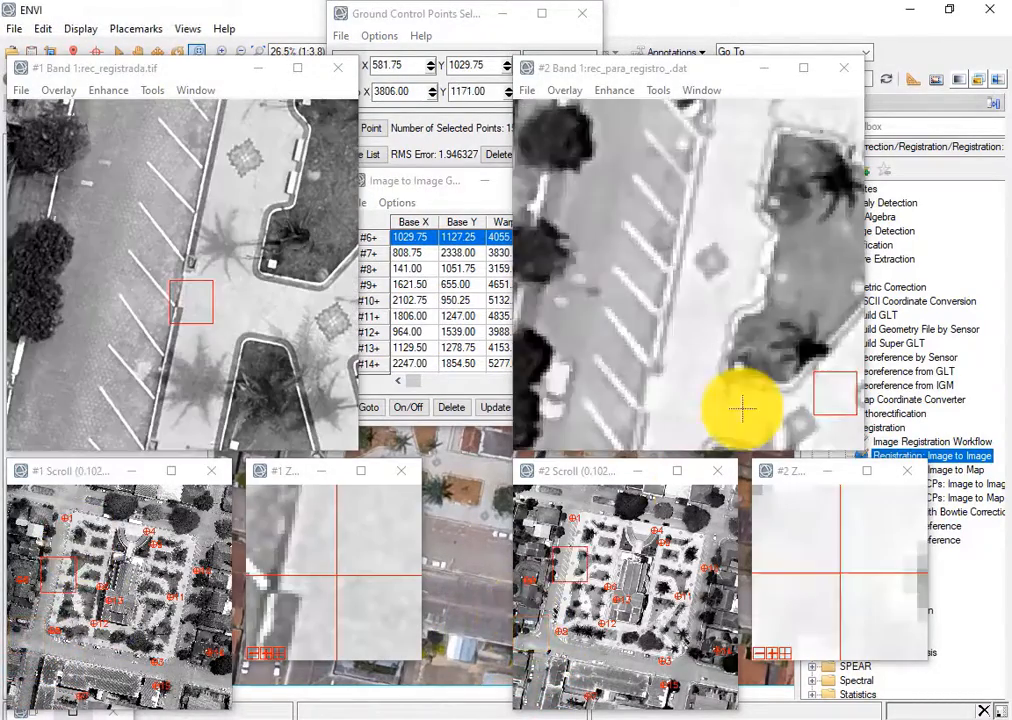
pyautogui.click(60, 558)
pyautogui.click(156, 287)
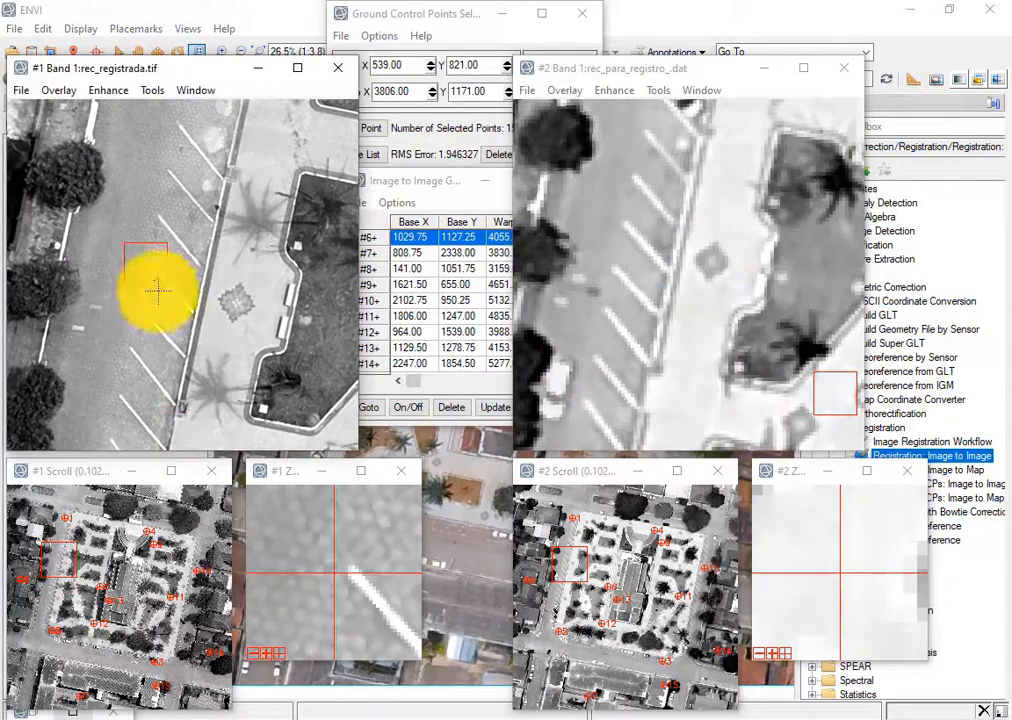
pyautogui.click(160, 276)
pyautogui.click(633, 229)
pyautogui.click(287, 520)
pyautogui.click(805, 535)
pyautogui.click(361, 130)
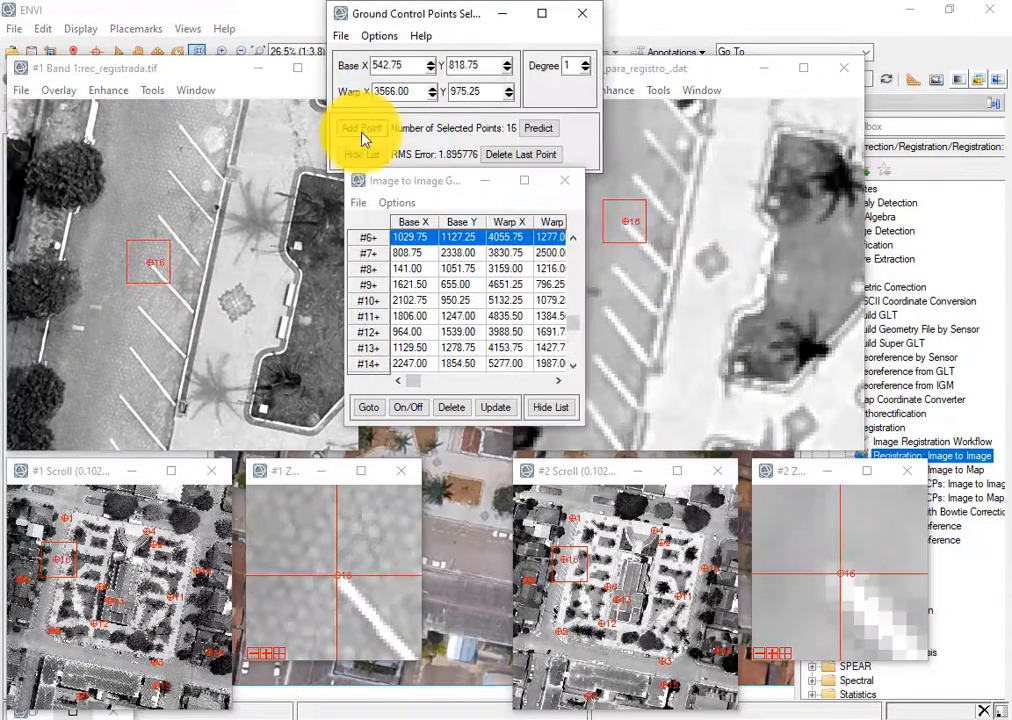
# Check the RMS values and delete the control points at base 1621.50, 655.00 and base 636.75, 362.75
pyautogui.moveTo(413, 381); pyautogui.dragTo(569, 377)
pyautogui.click(363, 287)
pyautogui.click(451, 407)
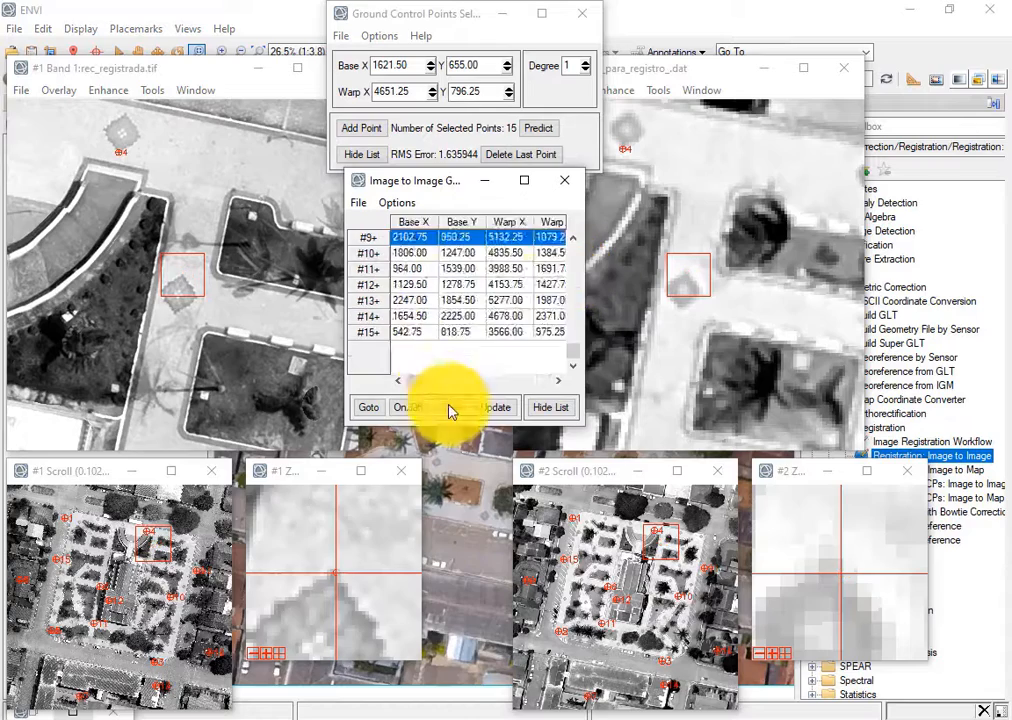
pyautogui.click(412, 237)
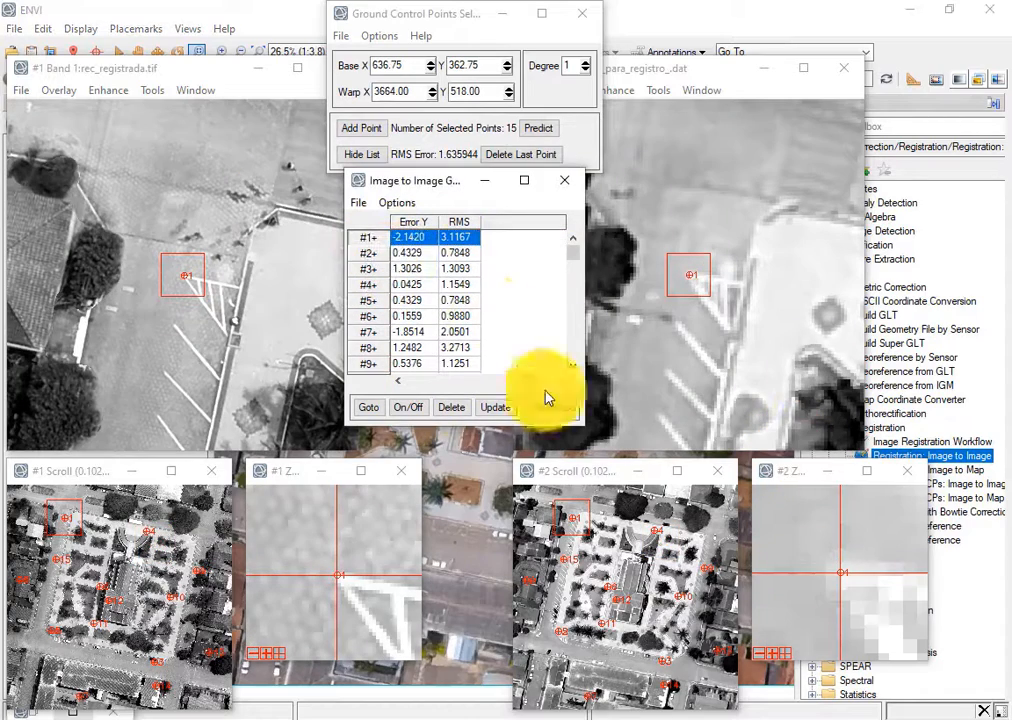
pyautogui.click(451, 407)
# Add a control point beside the parking lines near the square's northwest corner, with base 677.75, 481.75 and warp 3699.75, 636.00
pyautogui.click(303, 552)
pyautogui.click(179, 321)
pyautogui.click(690, 316)
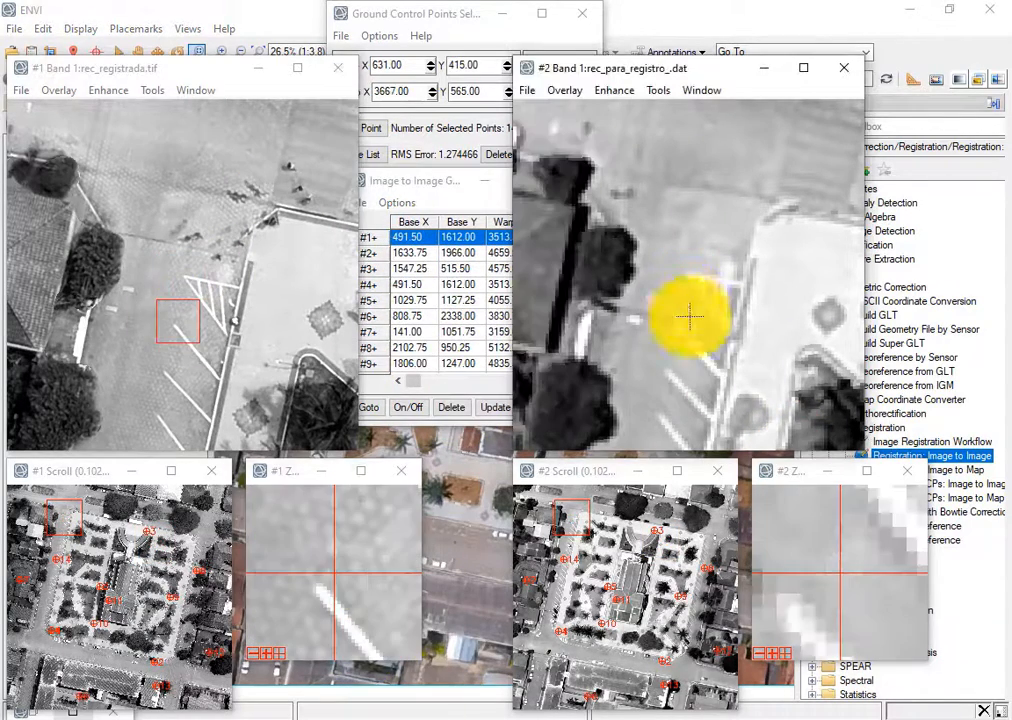
pyautogui.moveTo(184, 325); pyautogui.dragTo(229, 363)
pyautogui.click(230, 383)
pyautogui.click(726, 385)
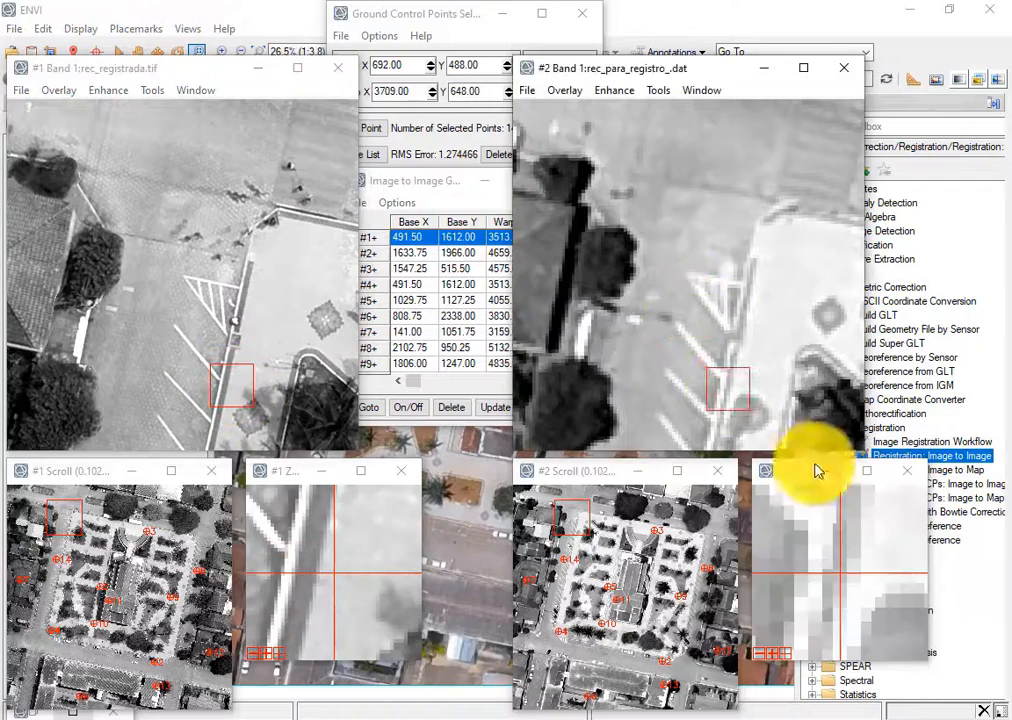
pyautogui.click(283, 551)
pyautogui.click(807, 534)
pyautogui.click(372, 129)
# Try a control point on the lower part of the southern white roof patch, with base 1643.00, 2402.00 and warp 4663.00, 2552.75, and check its RMS
pyautogui.moveTo(411, 381); pyautogui.dragTo(543, 382)
pyautogui.moveTo(573, 350)
pyautogui.mouseDown()
pyautogui.moveTo(571, 248)
pyautogui.moveTo(573, 352)
pyautogui.mouseUp()
pyautogui.click(366, 334)
pyautogui.click(178, 427)
pyautogui.click(687, 72)
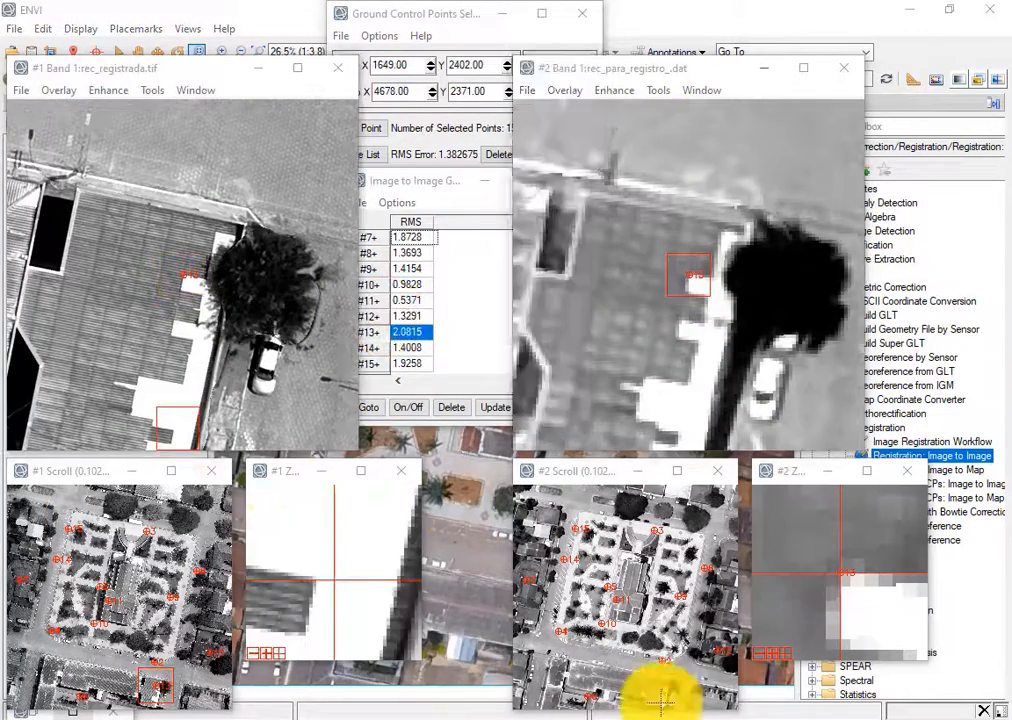
pyautogui.click(662, 699)
pyautogui.click(703, 372)
pyautogui.click(340, 598)
pyautogui.click(819, 554)
pyautogui.click(366, 129)
pyautogui.moveTo(411, 381); pyautogui.dragTo(531, 383)
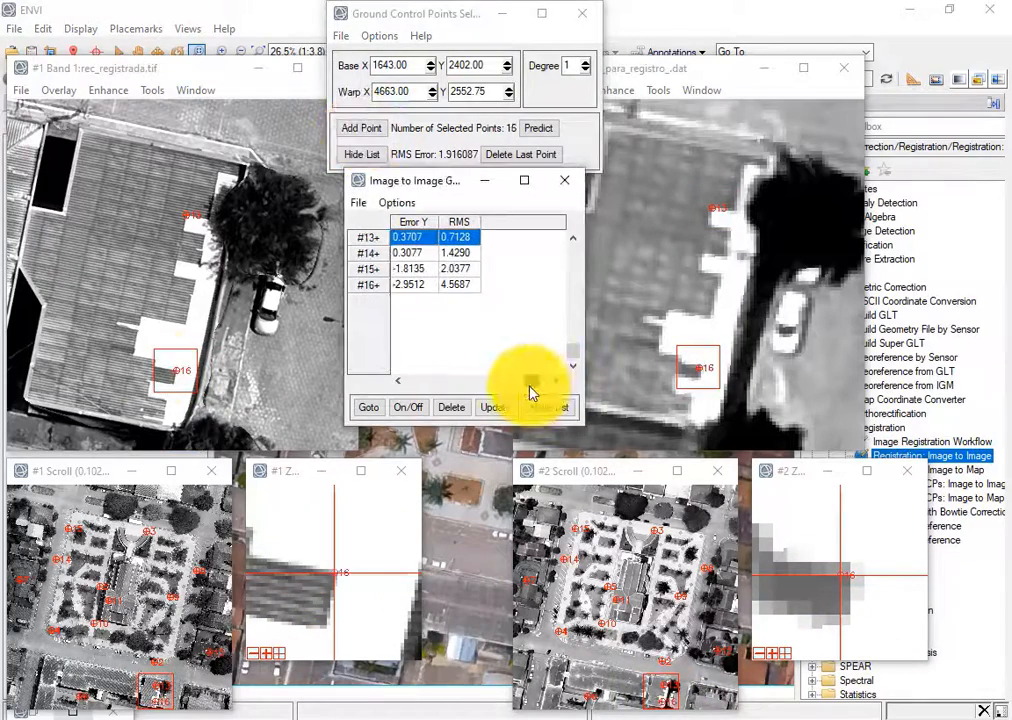
# Try a control point at the middle corner of the same white roof patch, with base 1666.00, 2298.75 and warp 4689.00, 2449.00
pyautogui.click(138, 312)
pyautogui.moveTo(698, 368); pyautogui.dragTo(729, 292)
pyautogui.click(726, 286)
pyautogui.click(203, 292)
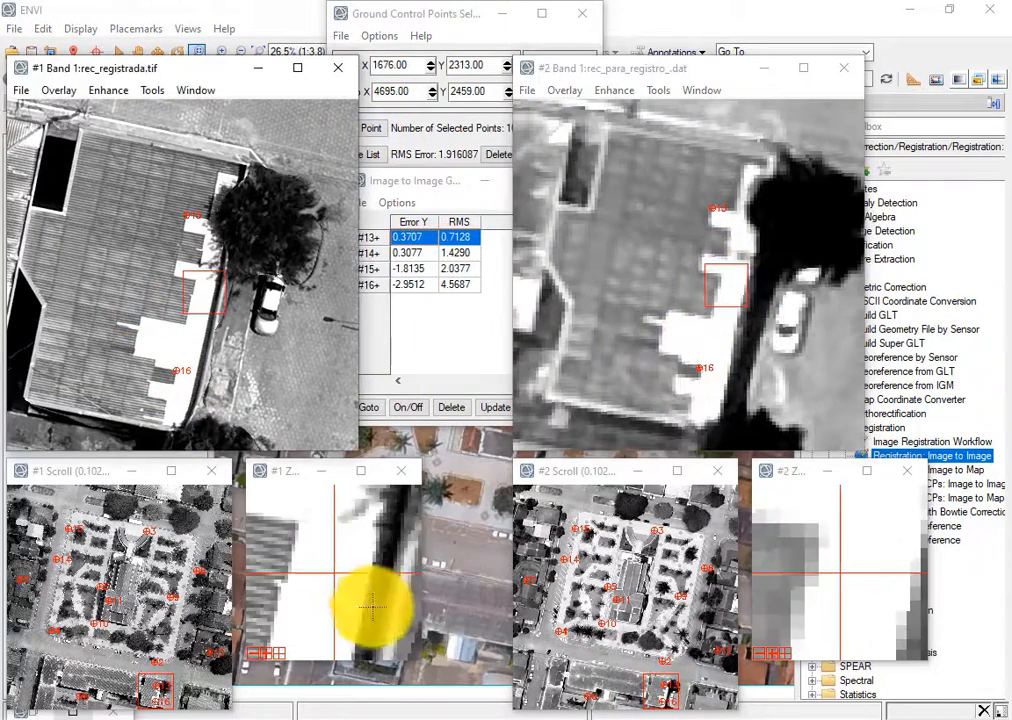
pyautogui.click(298, 525)
pyautogui.click(825, 534)
pyautogui.click(365, 130)
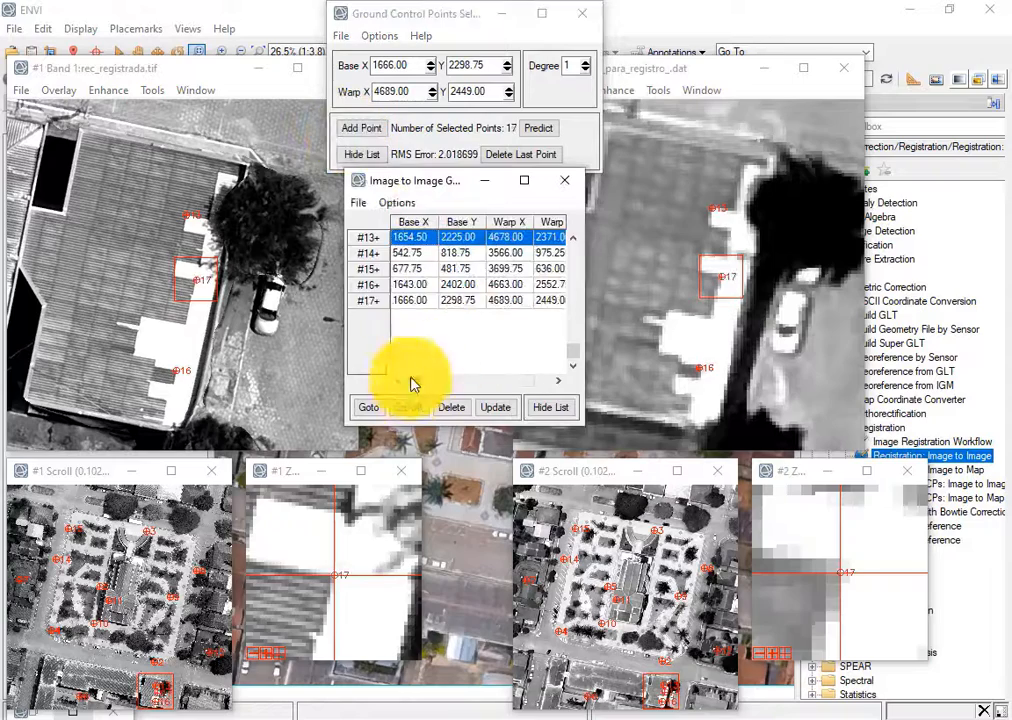
# Delete the control points at base 1643.00, 2402.00 and base 1666.00, 2298.75
pyautogui.click(374, 285)
pyautogui.moveTo(413, 382); pyautogui.dragTo(541, 382)
pyautogui.click(451, 407)
pyautogui.click(574, 239)
pyautogui.click(378, 350)
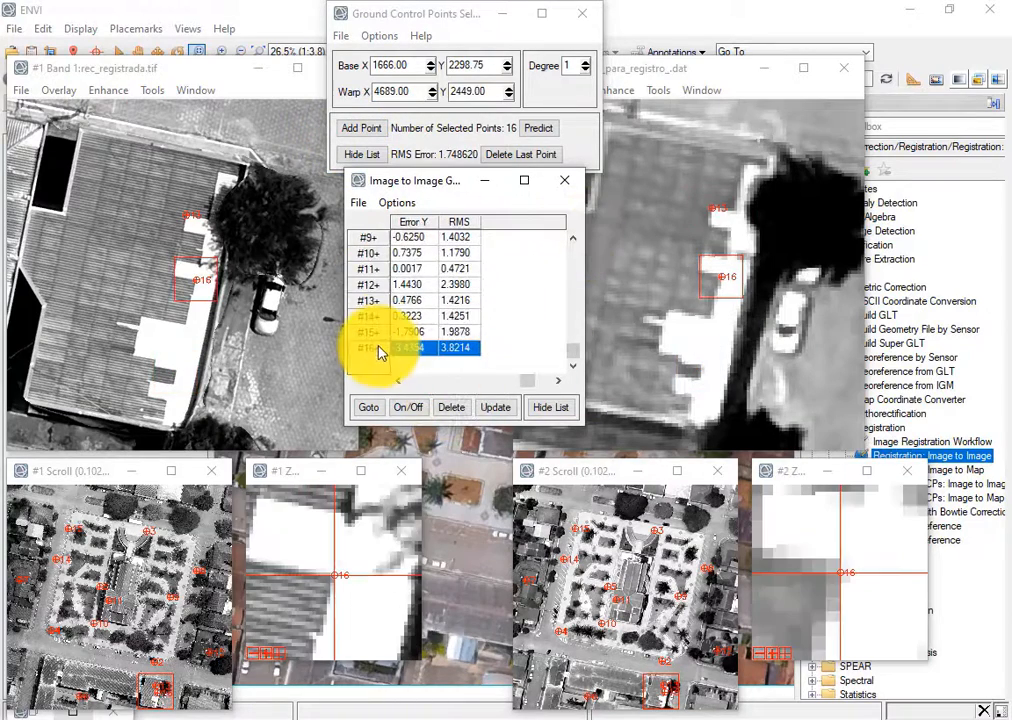
pyautogui.click(451, 407)
# Review the RMS values of the remaining control points and inspect the point at base 141.00, 1051.75 in both images
pyautogui.click(574, 239)
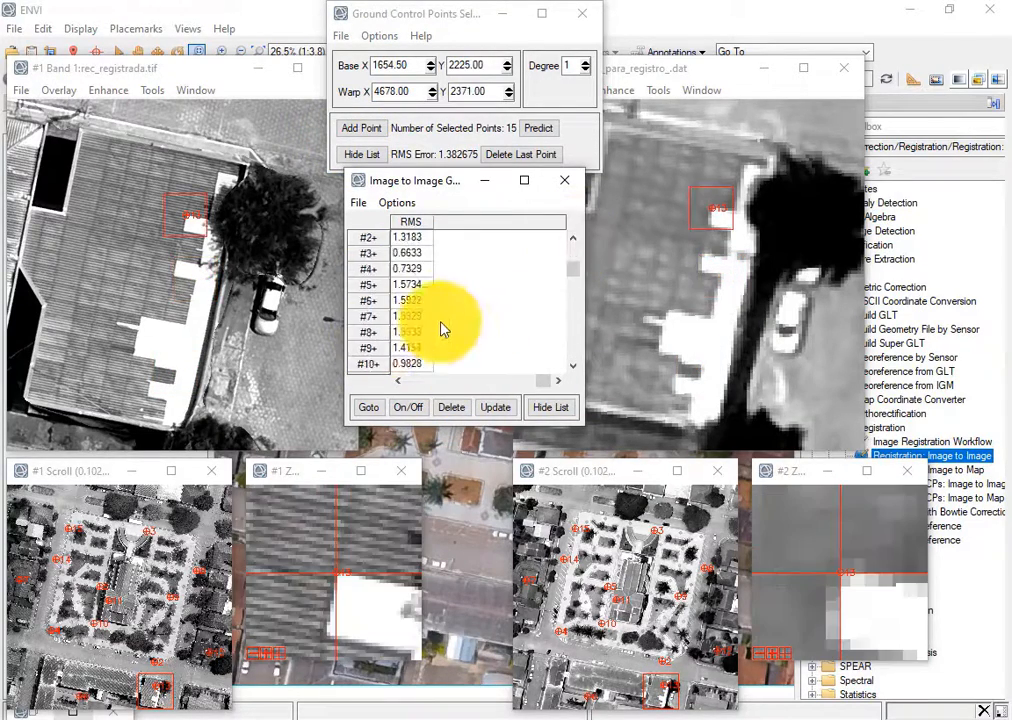
pyautogui.click(372, 269)
pyautogui.click(369, 300)
pyautogui.click(366, 332)
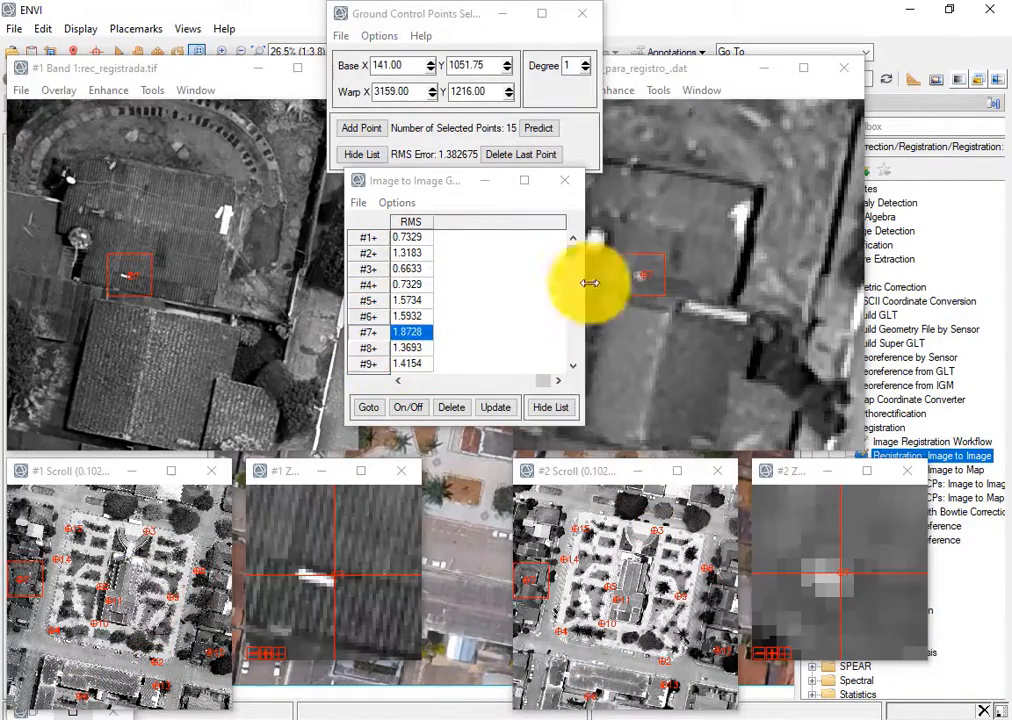
pyautogui.click(573, 364)
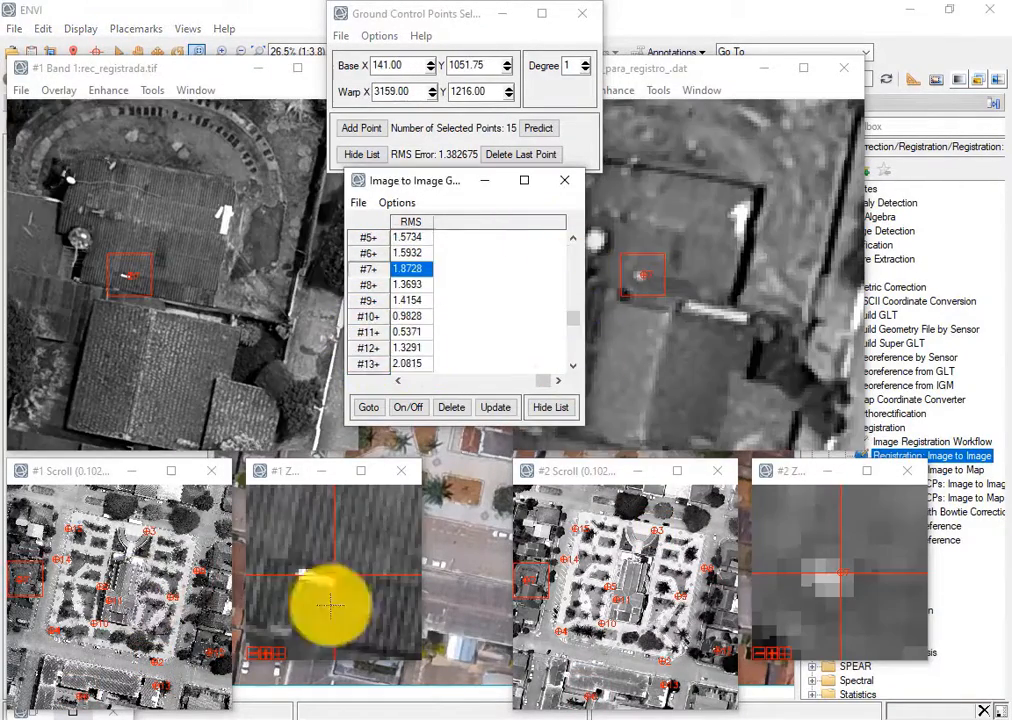
# Add a control point at the side tip of the diamond pattern on the square's western sidewalk, with base 539.00, 1252.75
pyautogui.moveTo(27, 579); pyautogui.dragTo(27, 537)
pyautogui.moveTo(529, 580); pyautogui.dragTo(527, 537)
pyautogui.click(691, 65)
pyautogui.moveTo(31, 534); pyautogui.dragTo(31, 605)
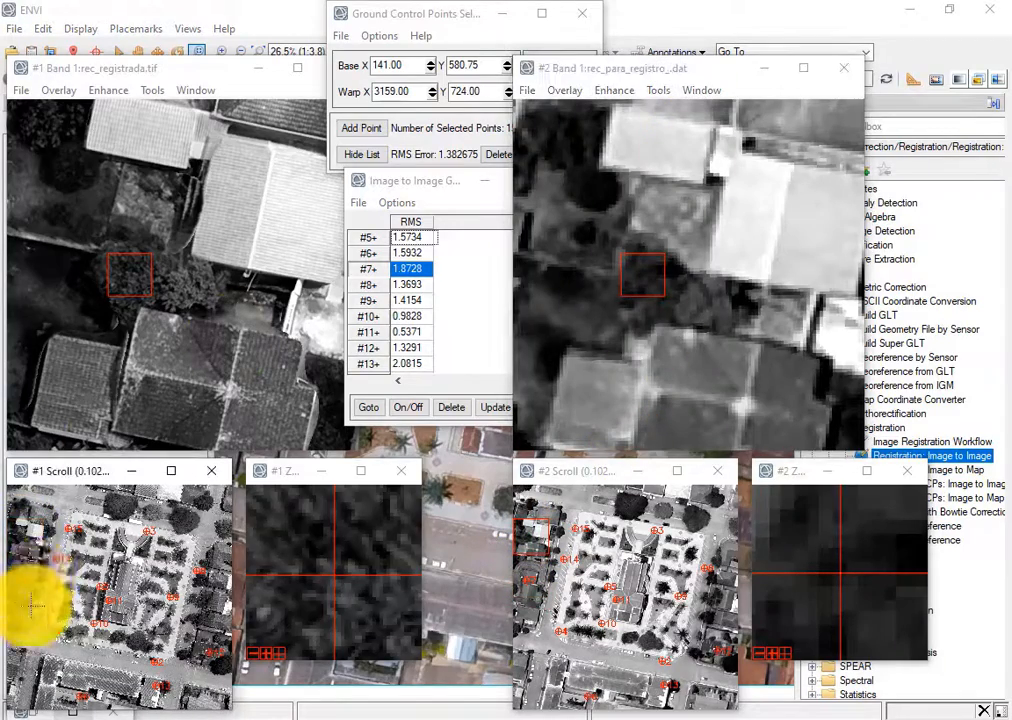
pyautogui.moveTo(535, 653); pyautogui.dragTo(524, 591)
pyautogui.click(55, 600)
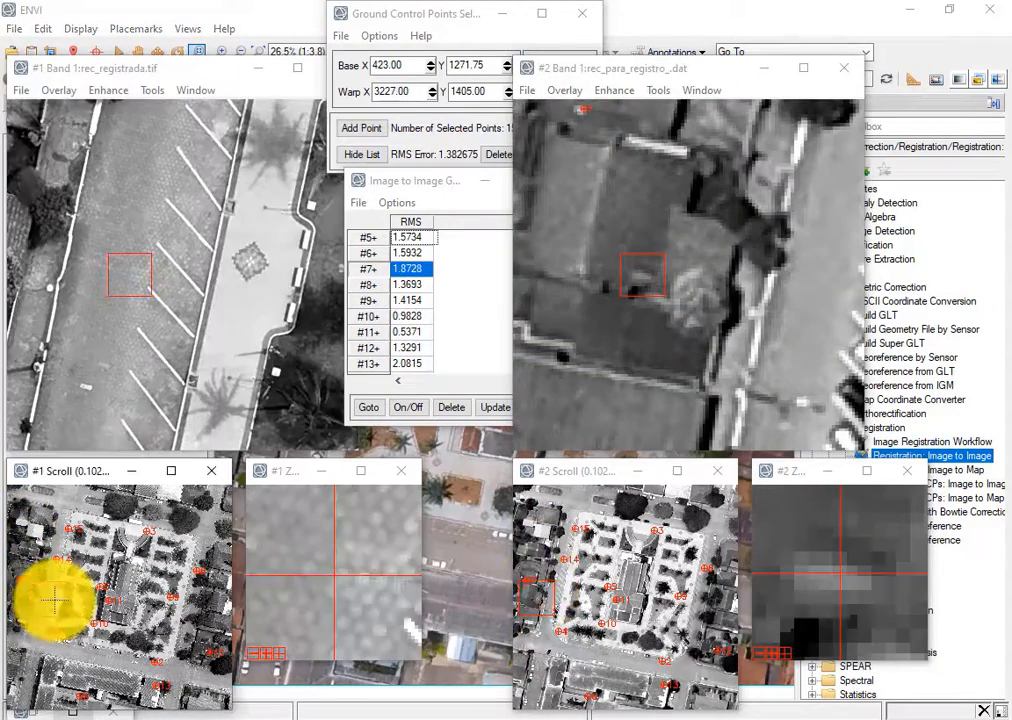
pyautogui.click(515, 282)
pyautogui.click(332, 553)
pyautogui.click(818, 548)
pyautogui.click(847, 575)
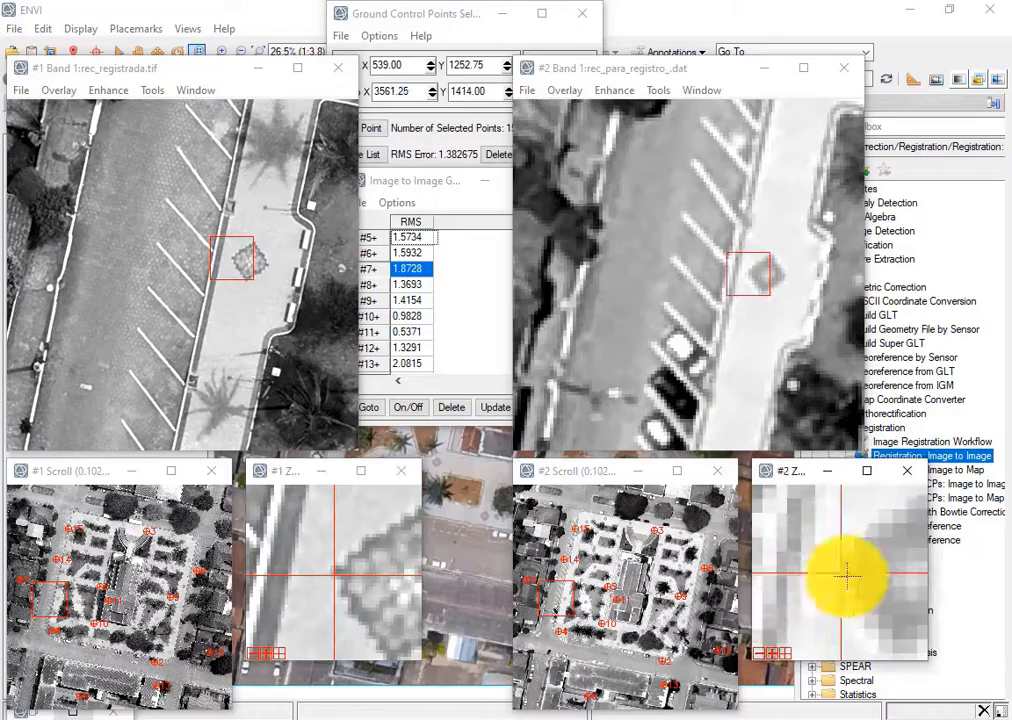
pyautogui.click(377, 129)
# Try a control point at the parking-line corner in the street south of the square, with base 940.00, 1823.25 and warp 3961.25, 1973.50
pyautogui.click(31, 669)
pyautogui.click(537, 668)
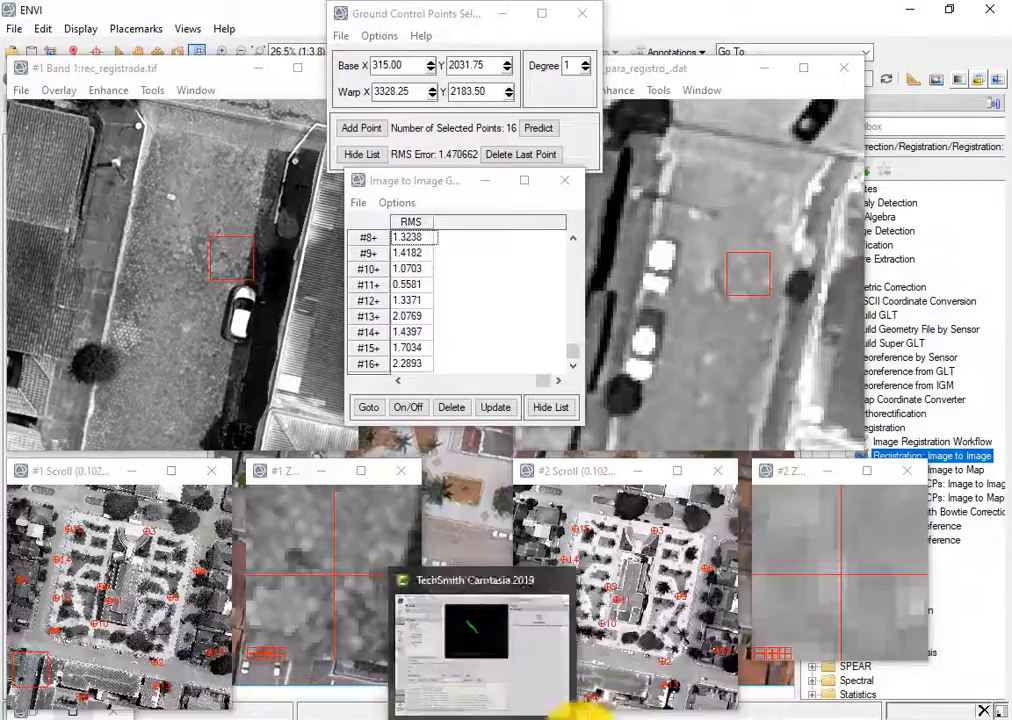
pyautogui.click(60, 659)
pyautogui.click(561, 660)
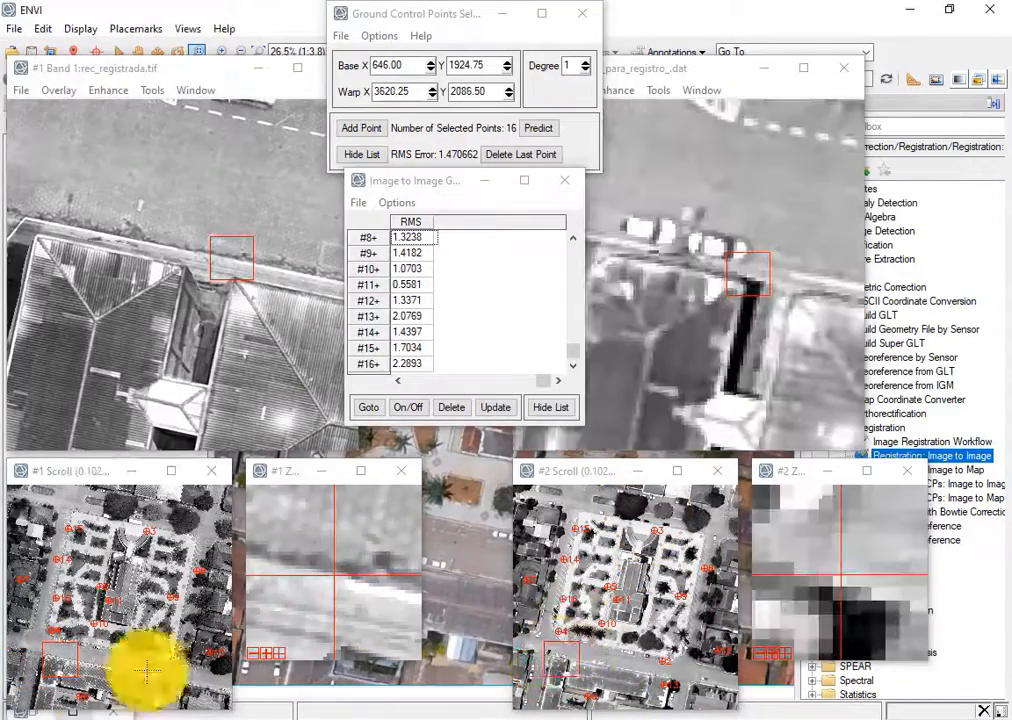
pyautogui.click(100, 651)
pyautogui.click(615, 652)
pyautogui.click(599, 649)
pyautogui.click(90, 264)
pyautogui.click(531, 580)
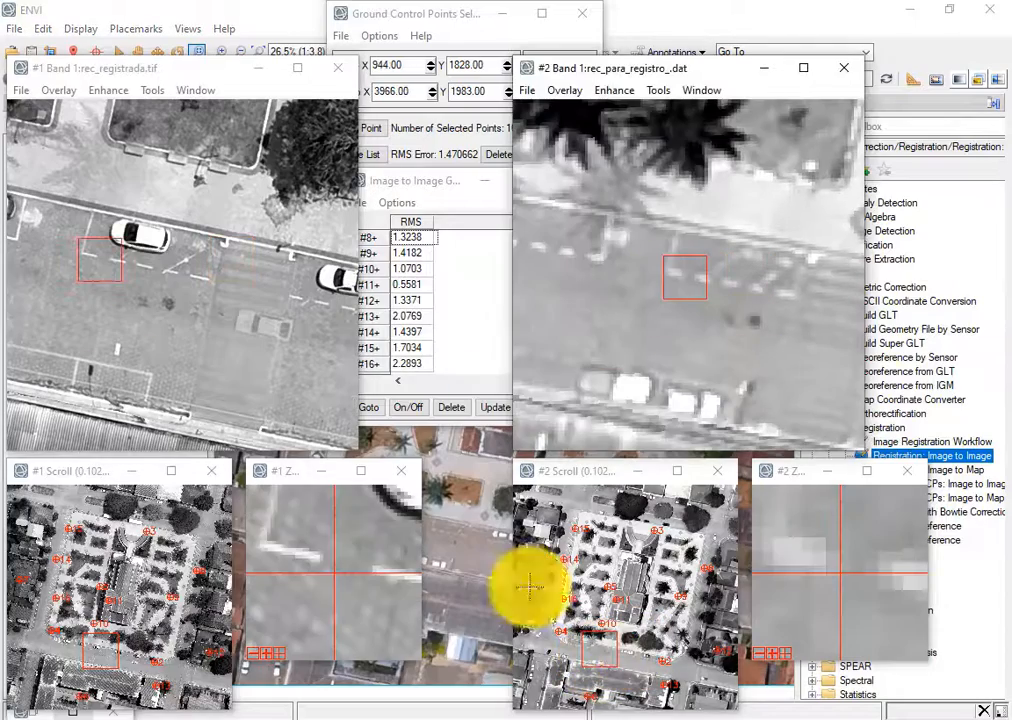
pyautogui.click(316, 566)
pyautogui.click(826, 548)
pyautogui.click(363, 127)
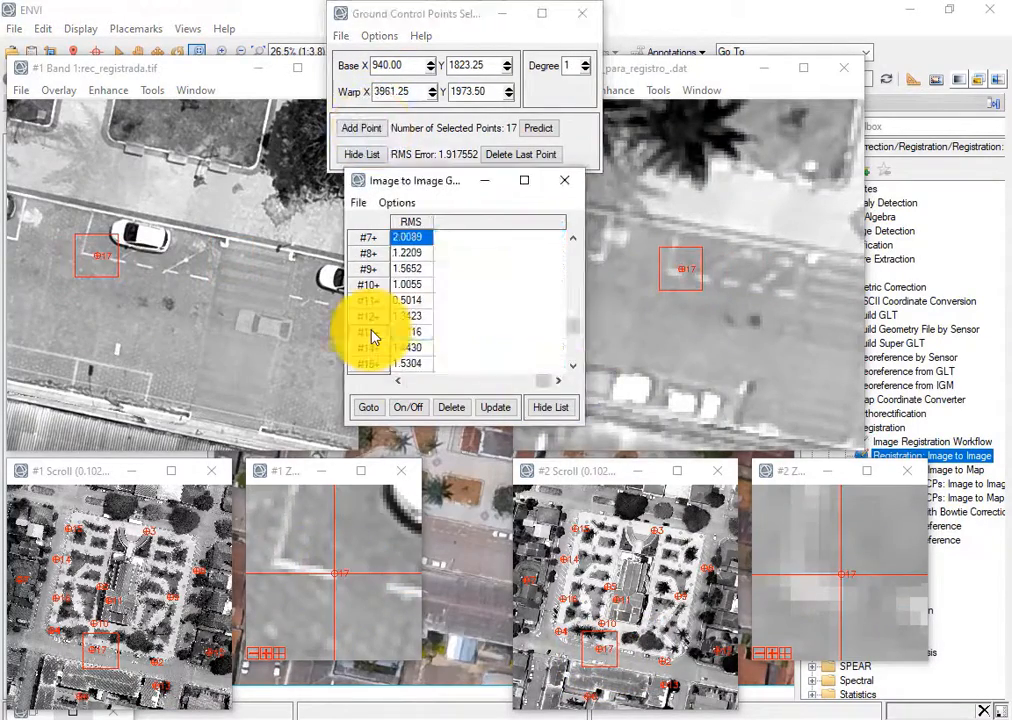
# Delete control point #13 and the control points at base 940.00, 1823.25 and base 539.00, 1252.75
pyautogui.click(368, 334)
pyautogui.click(451, 407)
pyautogui.click(369, 284)
pyautogui.moveTo(477, 388); pyautogui.dragTo(574, 325)
pyautogui.click(453, 407)
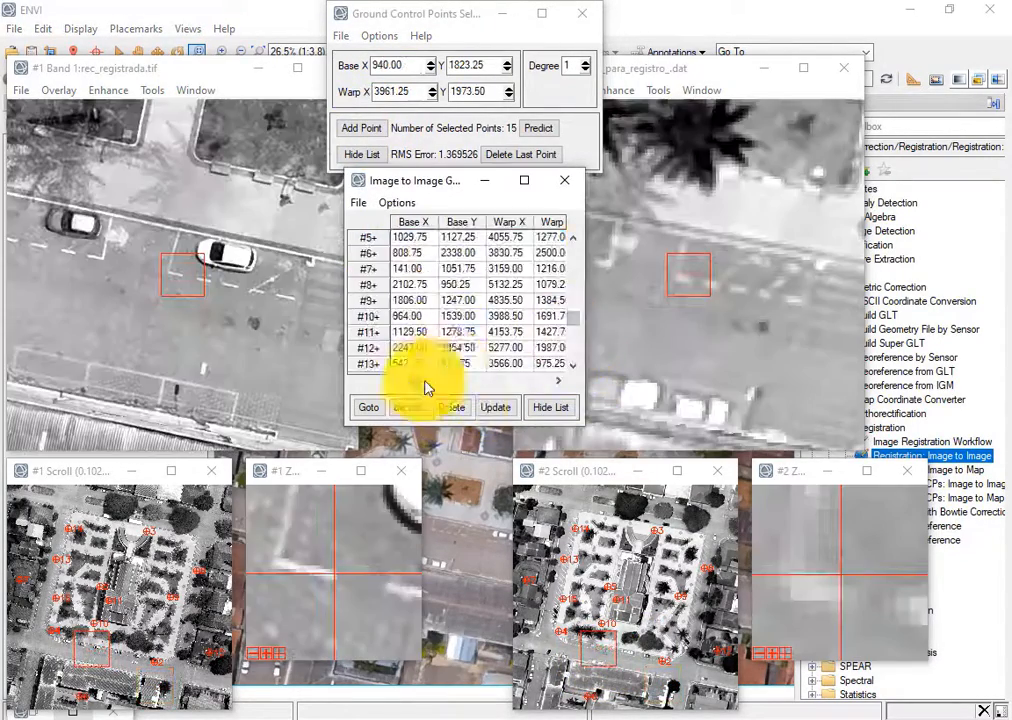
pyautogui.moveTo(422, 382); pyautogui.dragTo(575, 380)
pyautogui.moveTo(574, 322); pyautogui.dragTo(590, 271)
pyautogui.click(370, 363)
pyautogui.click(451, 407)
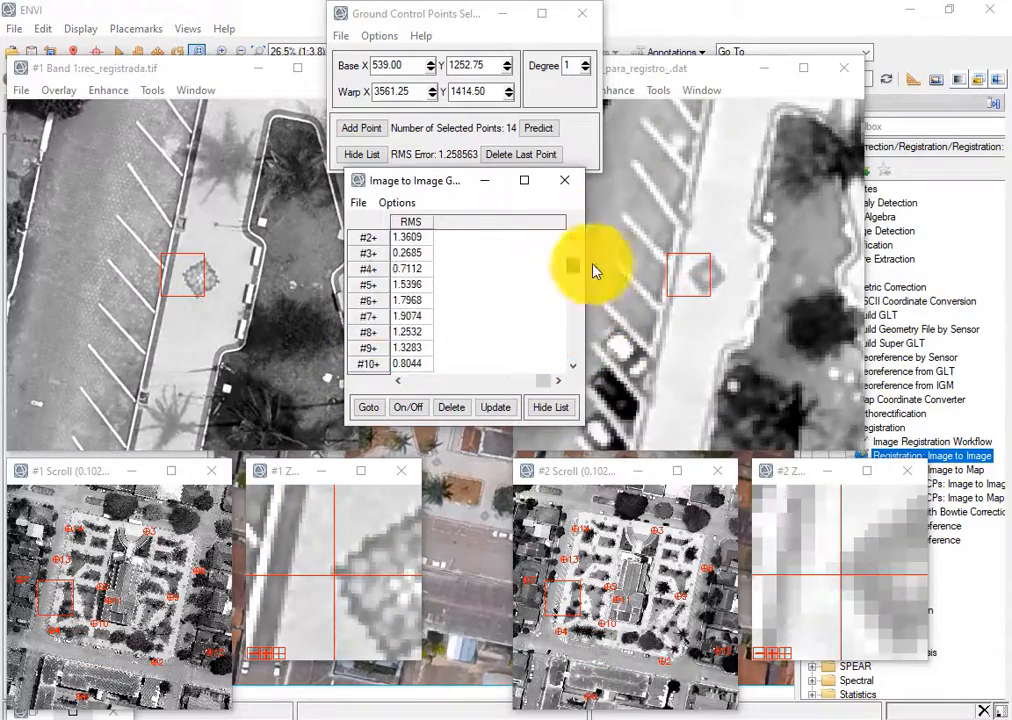
# Inspect the placement of control points #7, #8 and #14 in both images
pyautogui.click(397, 316)
pyautogui.click(413, 334)
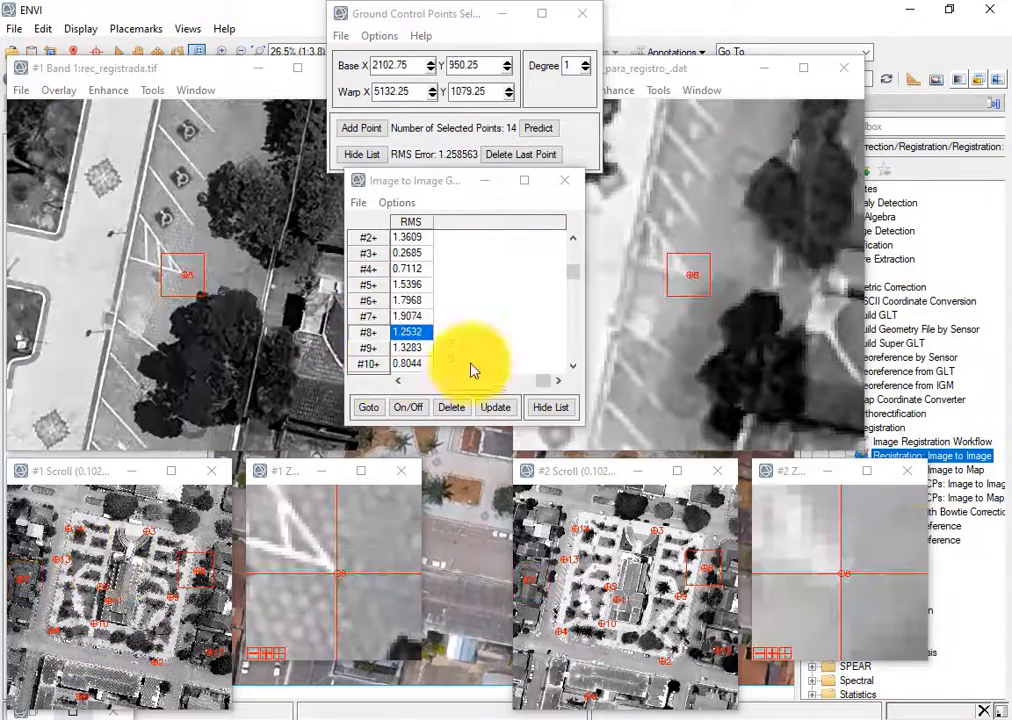
pyautogui.scroll(-2, 463, 350)
pyautogui.click(387, 366)
# Examine the crosswalk near the square's northwest corner and the outer areas of the images for further control point locations
pyautogui.click(76, 511)
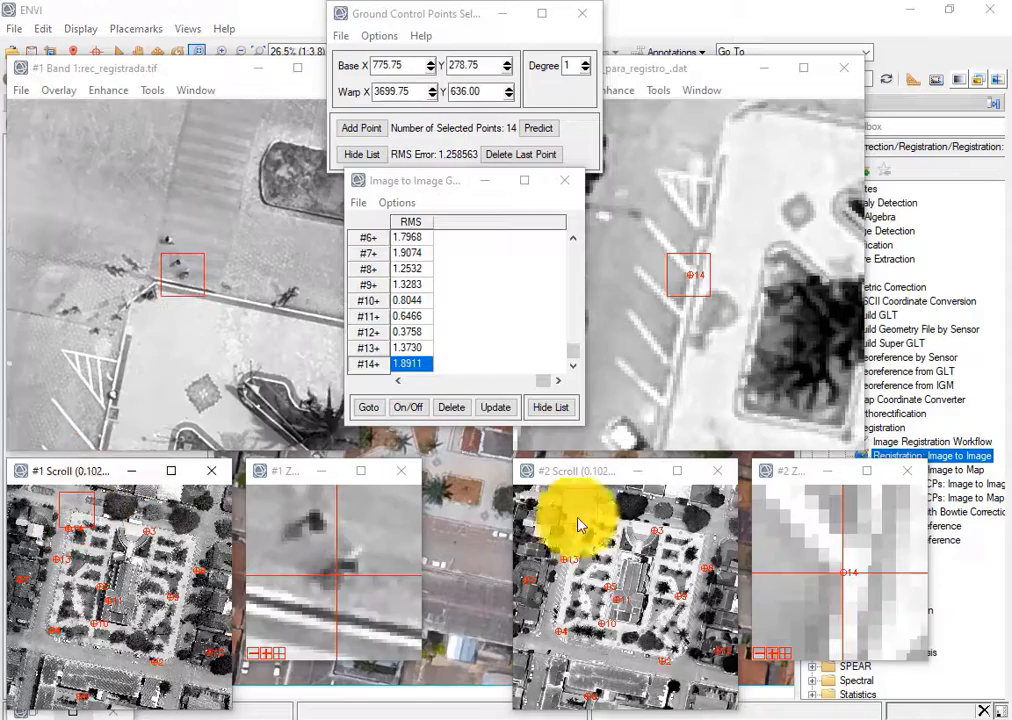
pyautogui.click(579, 511)
pyautogui.click(89, 505)
pyautogui.click(591, 508)
pyautogui.click(596, 505)
pyautogui.click(581, 503)
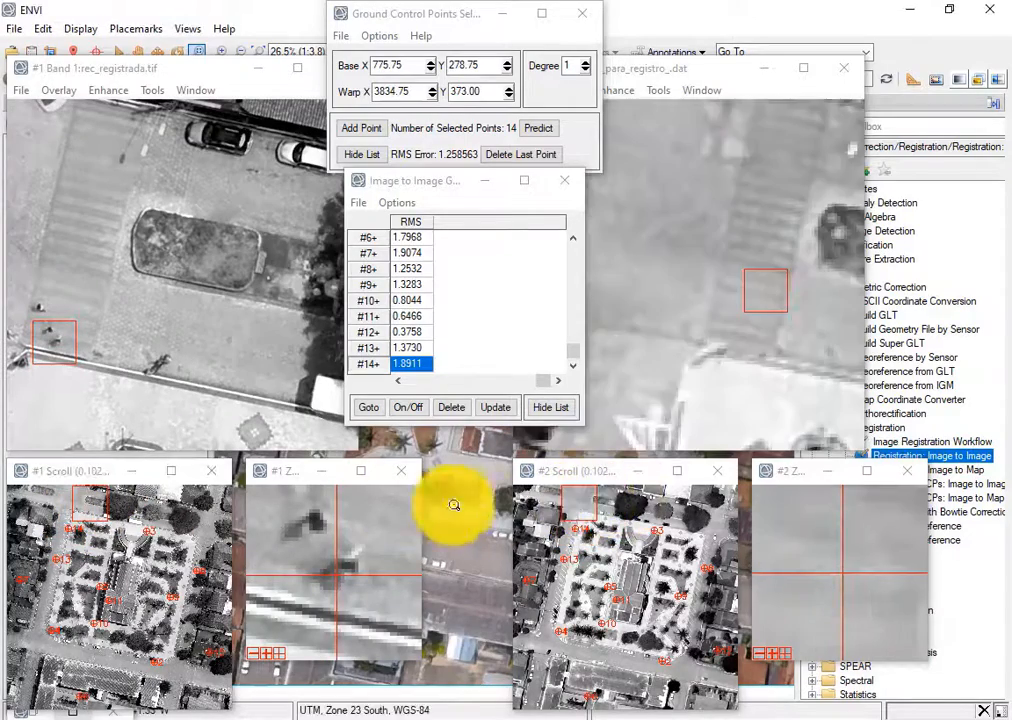
pyautogui.click(53, 502)
pyautogui.click(562, 495)
pyautogui.click(18, 501)
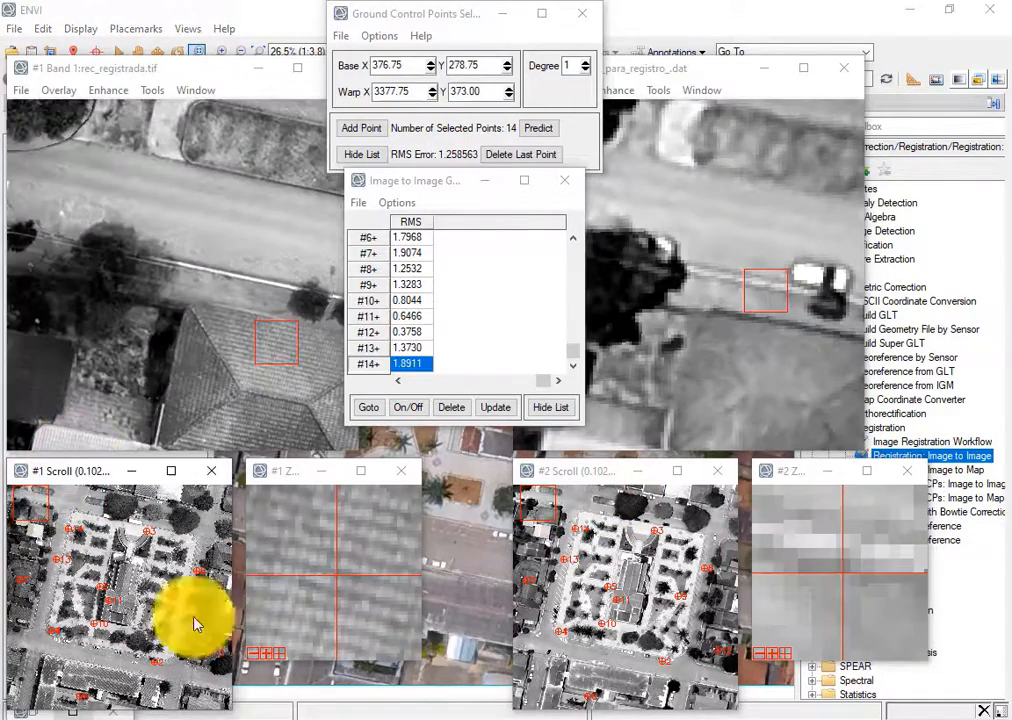
pyautogui.click(210, 526)
pyautogui.click(190, 685)
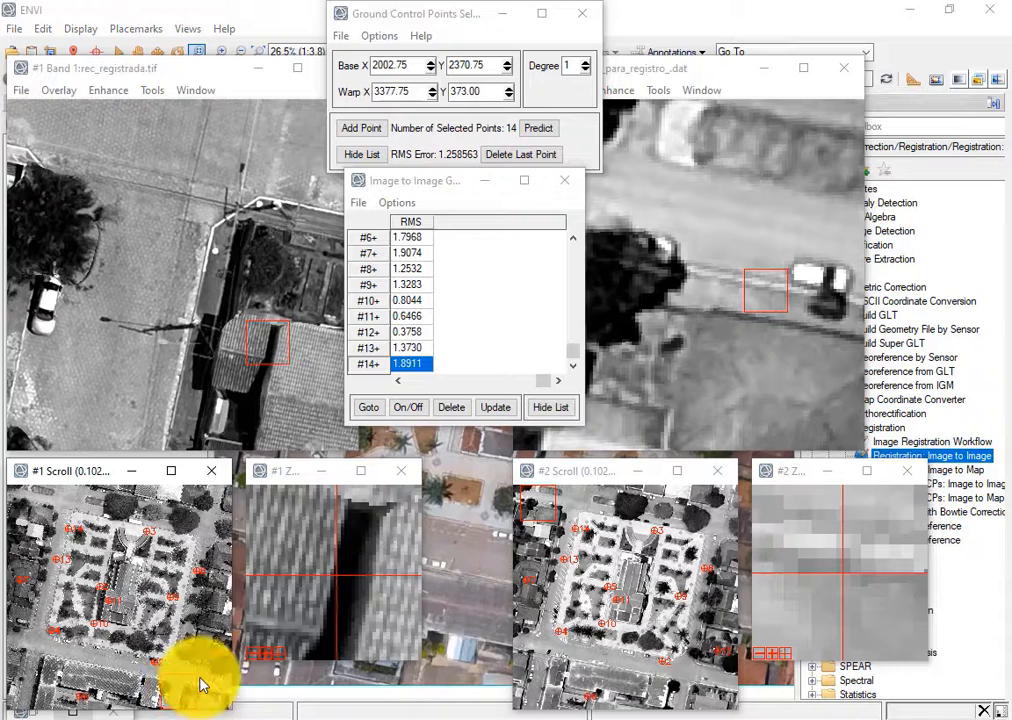
pyautogui.click(27, 662)
# Review the coordinates, errors and RMS of all control points in the enlarged GCP list, and close it
pyautogui.moveTo(443, 187); pyautogui.dragTo(455, 1)
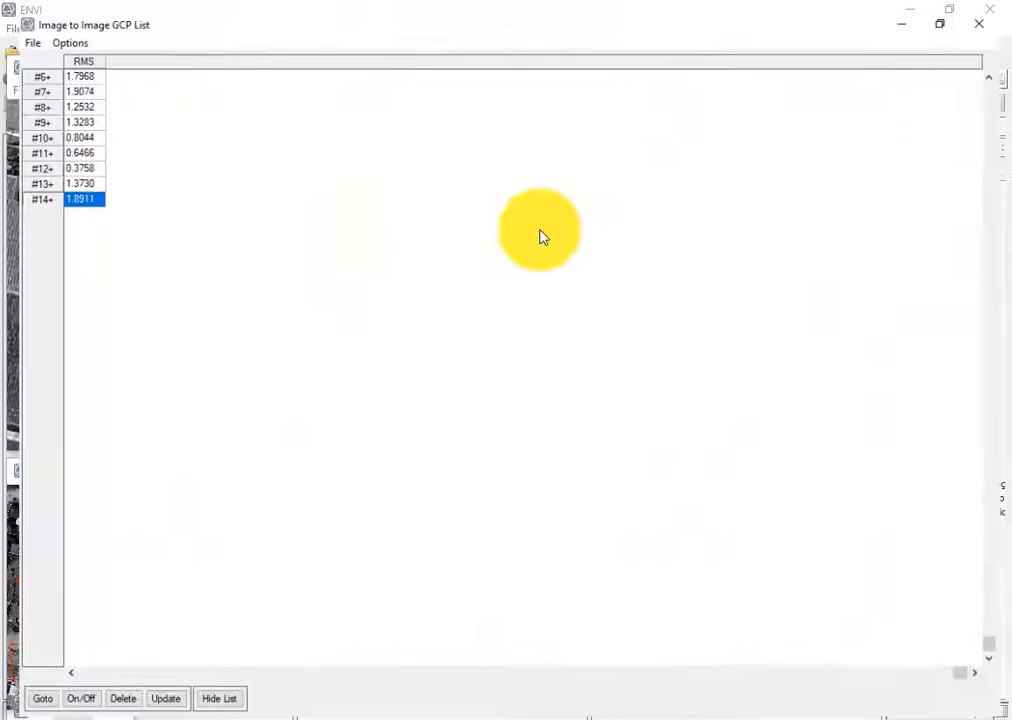
pyautogui.moveTo(1003, 651); pyautogui.dragTo(1008, 3)
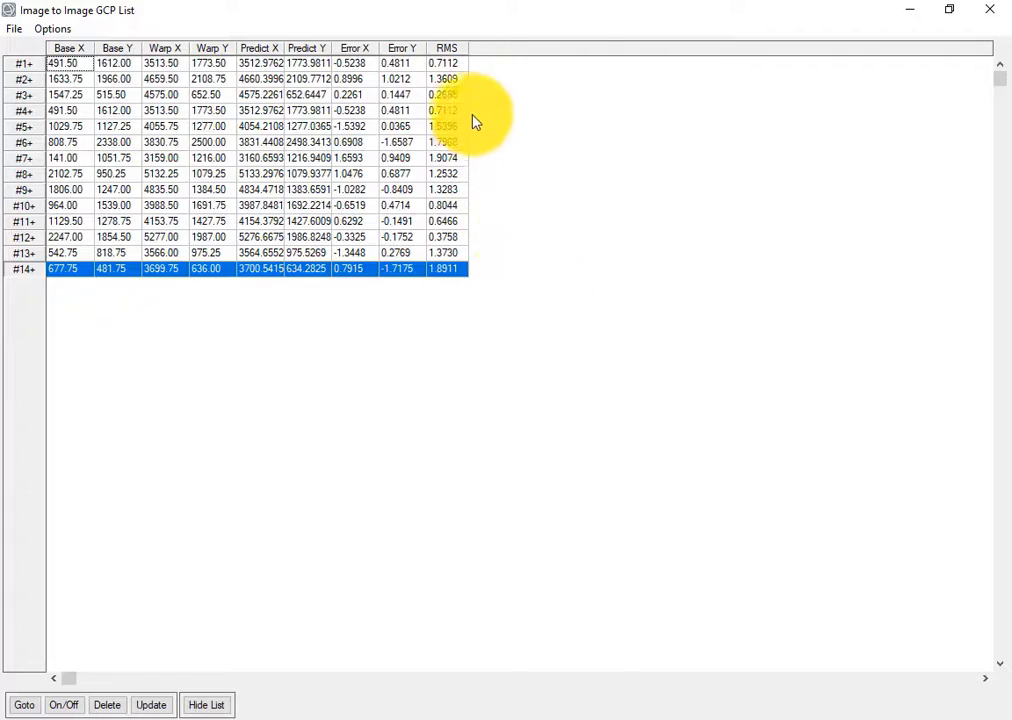
pyautogui.click(990, 12)
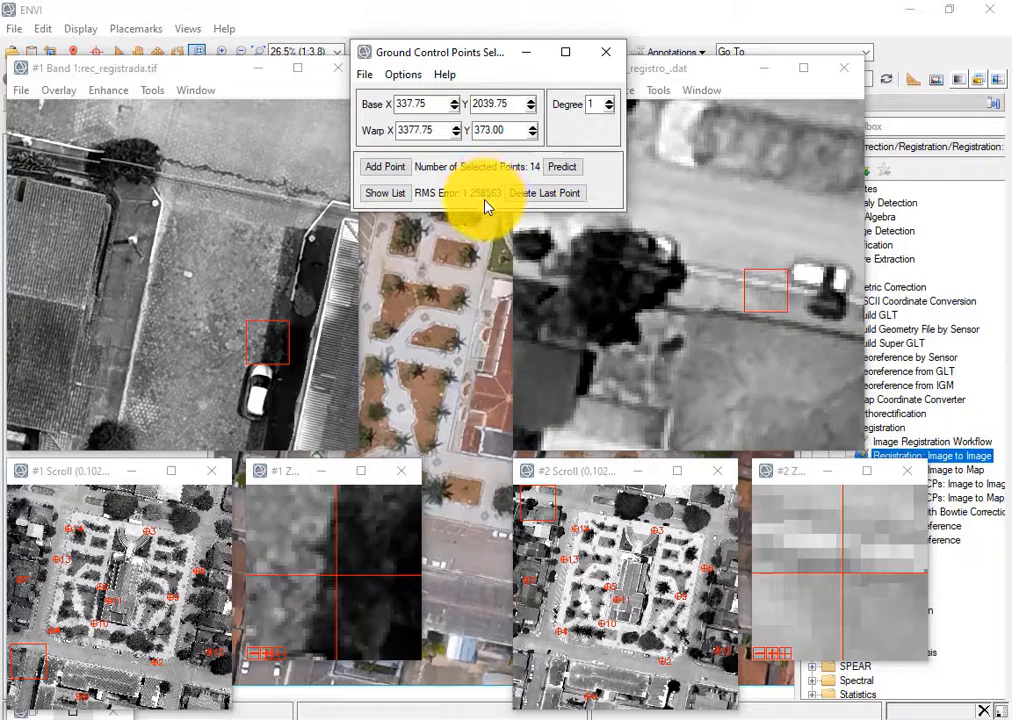
# Save the ground control points to an ASCII file named pontos.pts in the E:\SR2\registro\registro3 folder
pyautogui.click(364, 76)
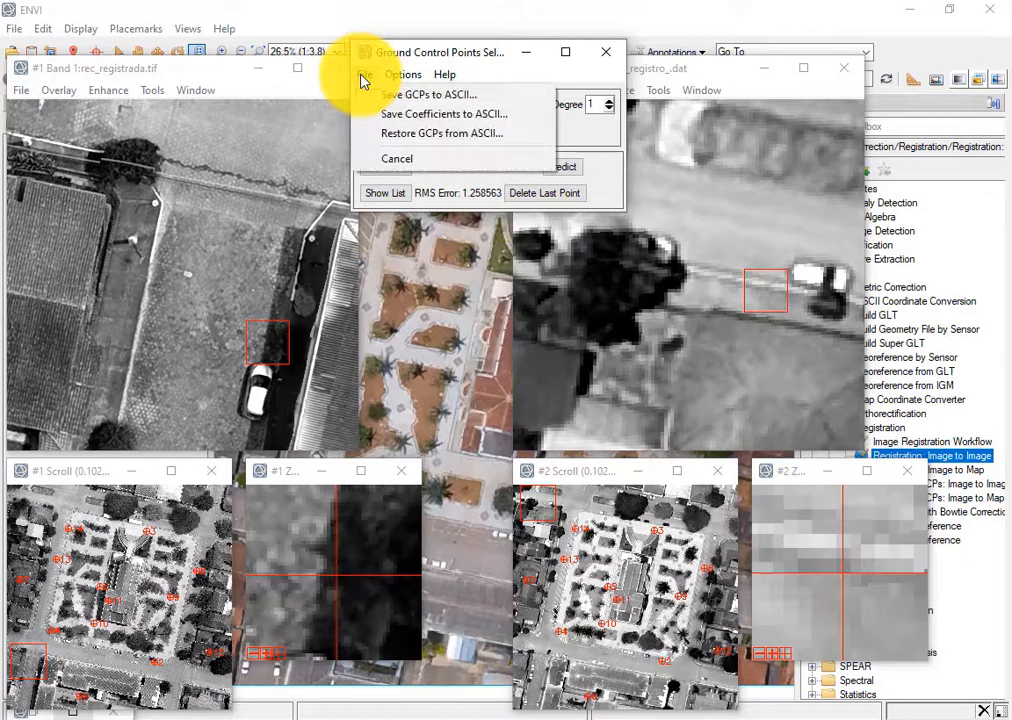
pyautogui.click(372, 100)
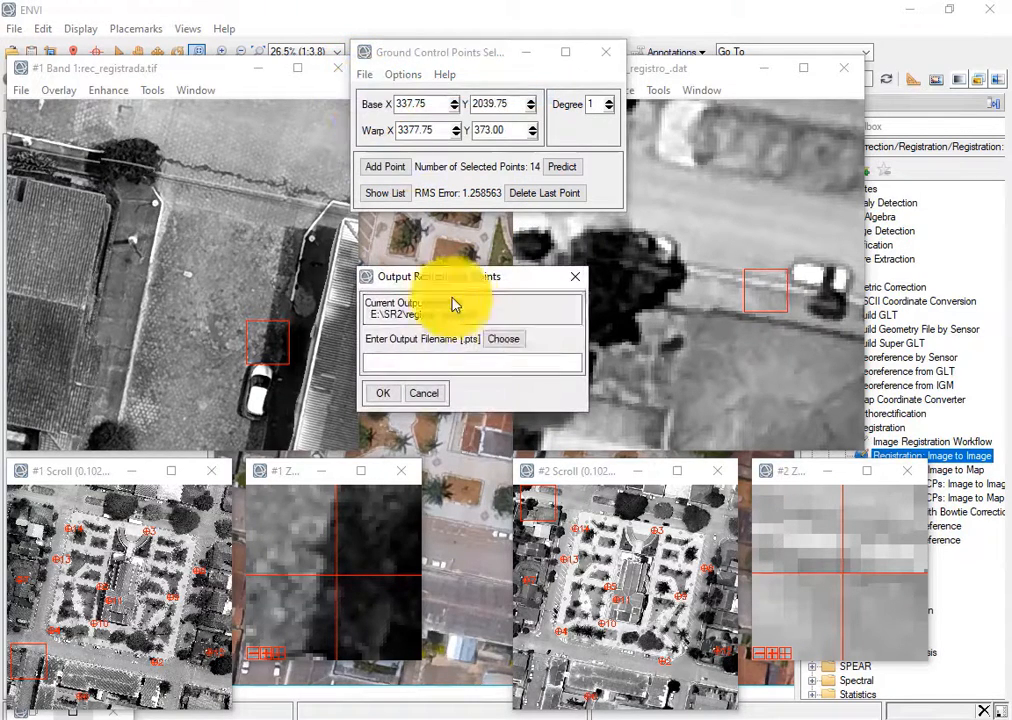
pyautogui.click(512, 340)
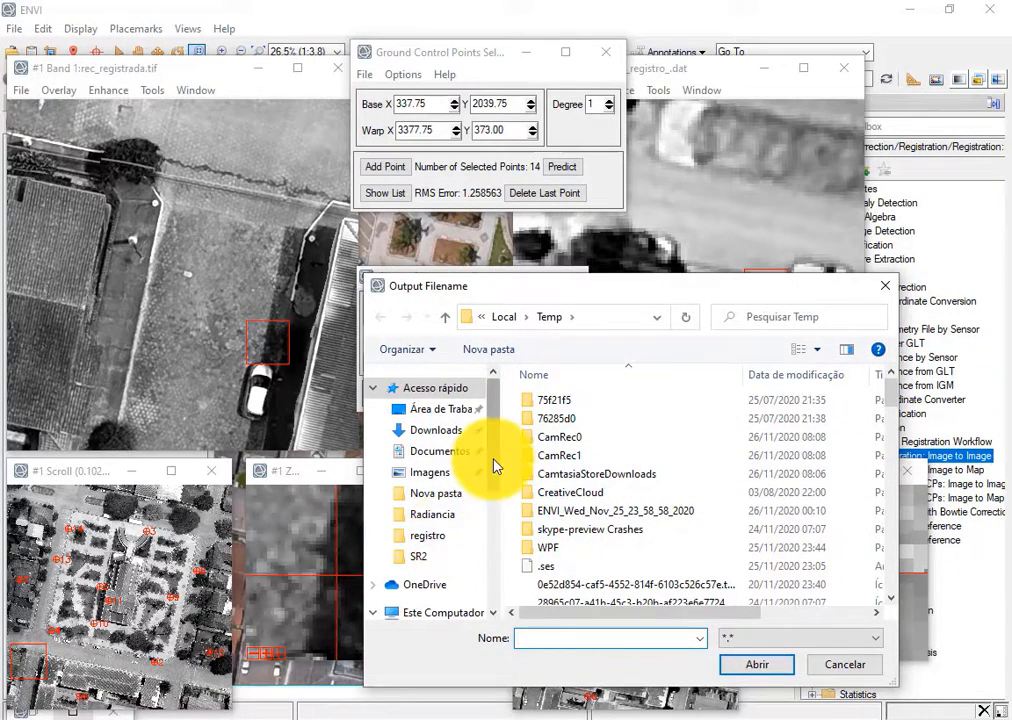
pyautogui.moveTo(492, 467); pyautogui.dragTo(507, 598)
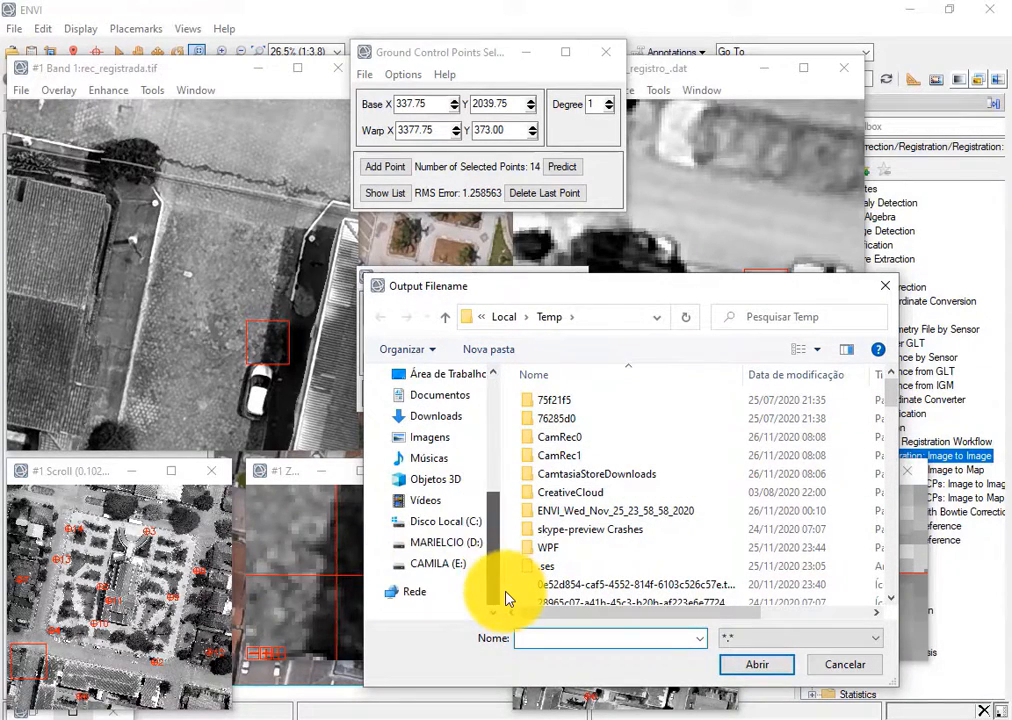
pyautogui.click(445, 573)
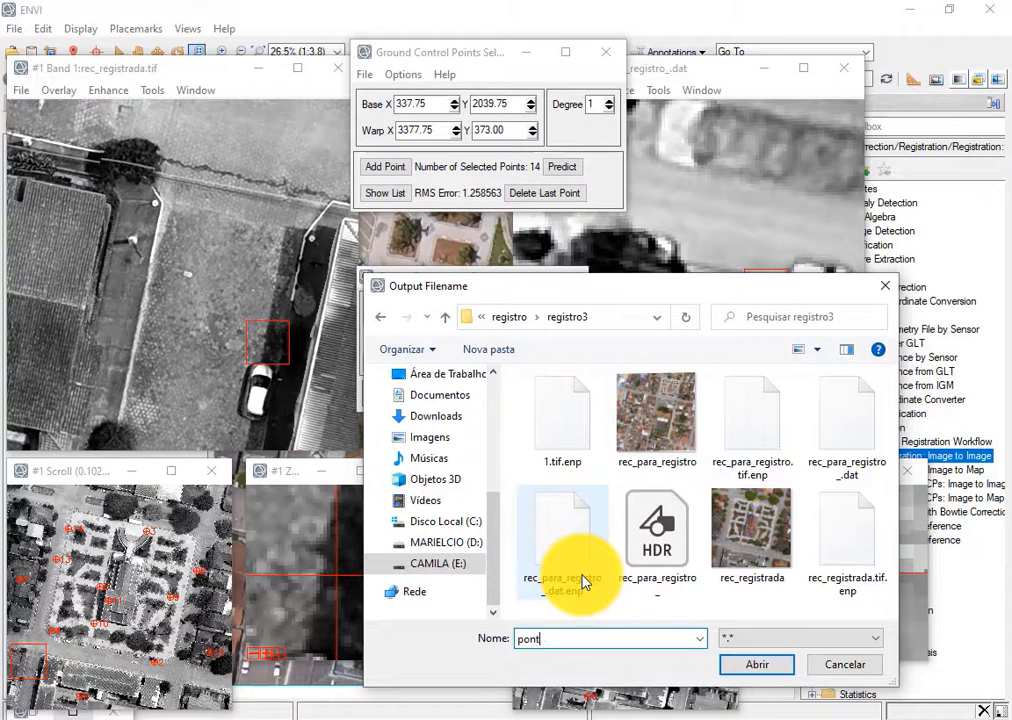
pyautogui.click(779, 669)
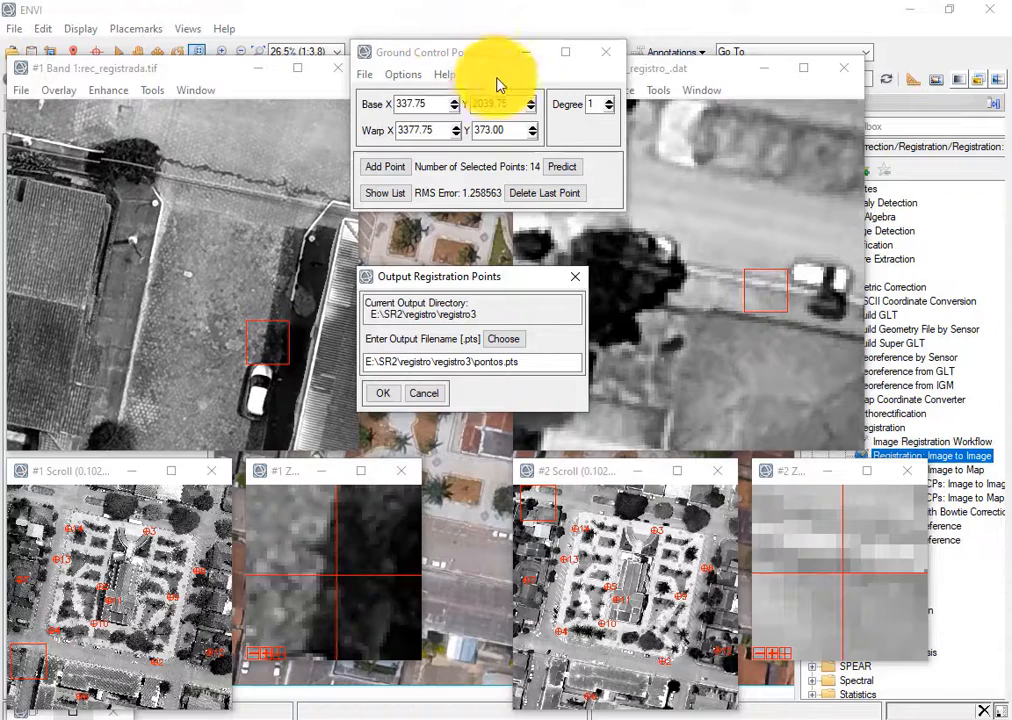
pyautogui.click(389, 394)
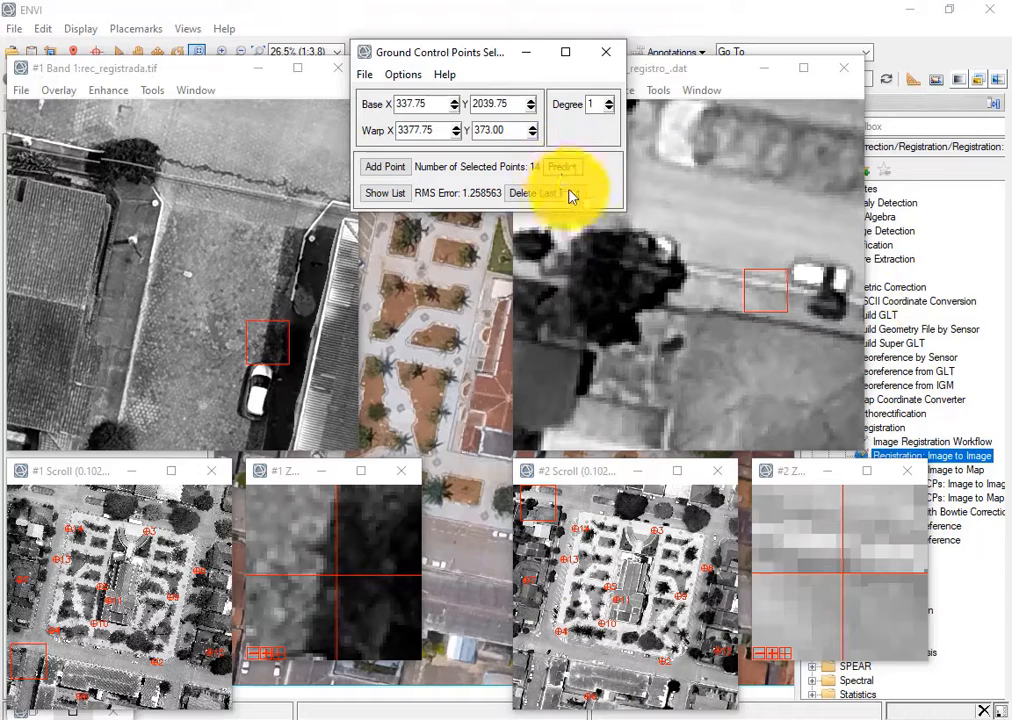
# Warp rec_para_registro_.dat with the first-degree polynomial method and nearest neighbor resampling, saving the output as registro_manual in the registro3 folder
pyautogui.click(395, 194)
pyautogui.click(365, 74)
pyautogui.moveTo(398, 78)
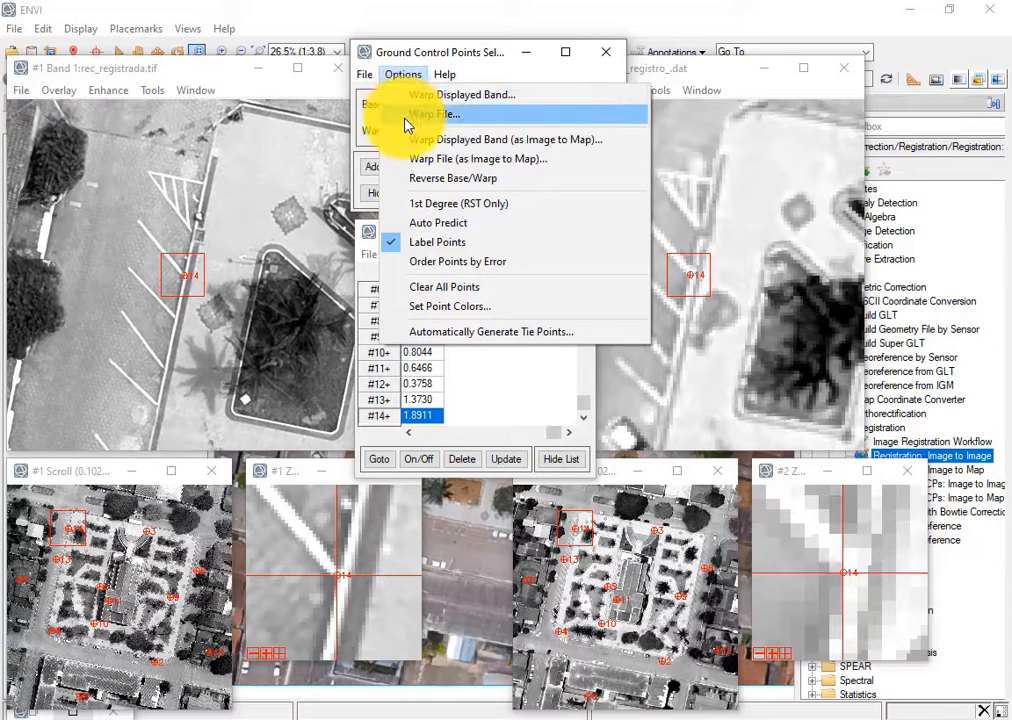
pyautogui.click(410, 114)
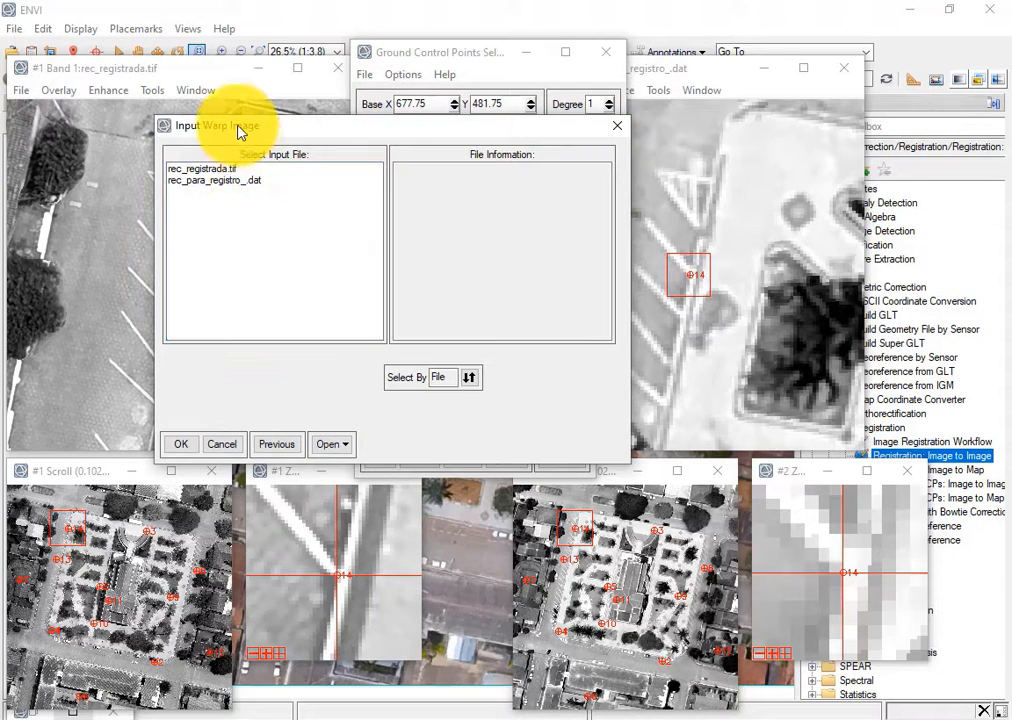
pyautogui.click(230, 180)
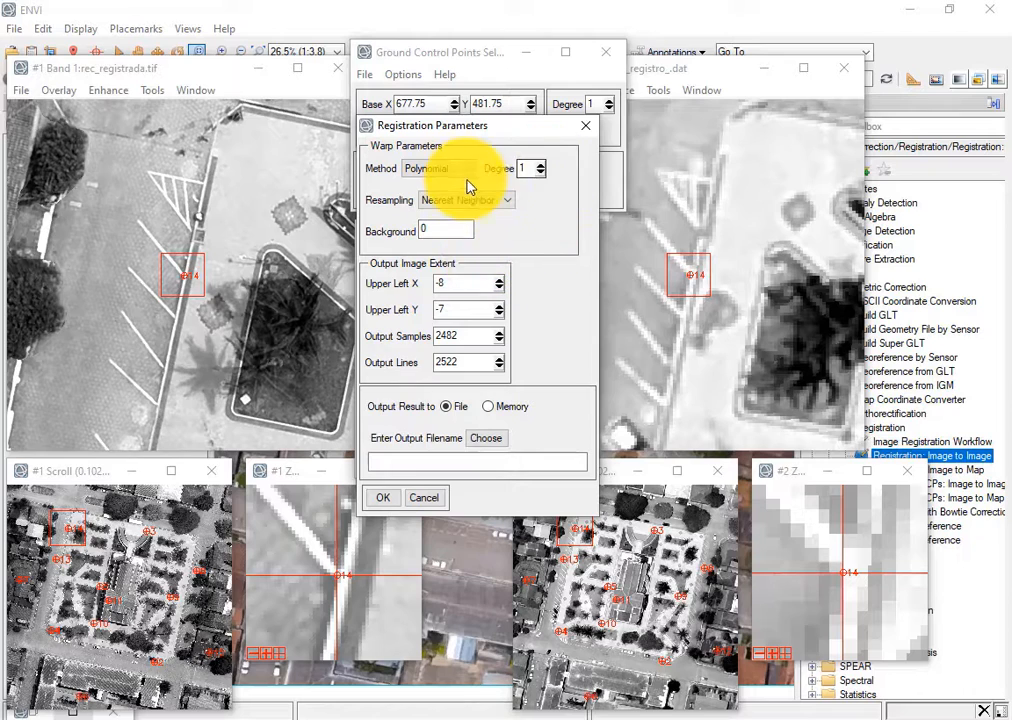
pyautogui.click(482, 439)
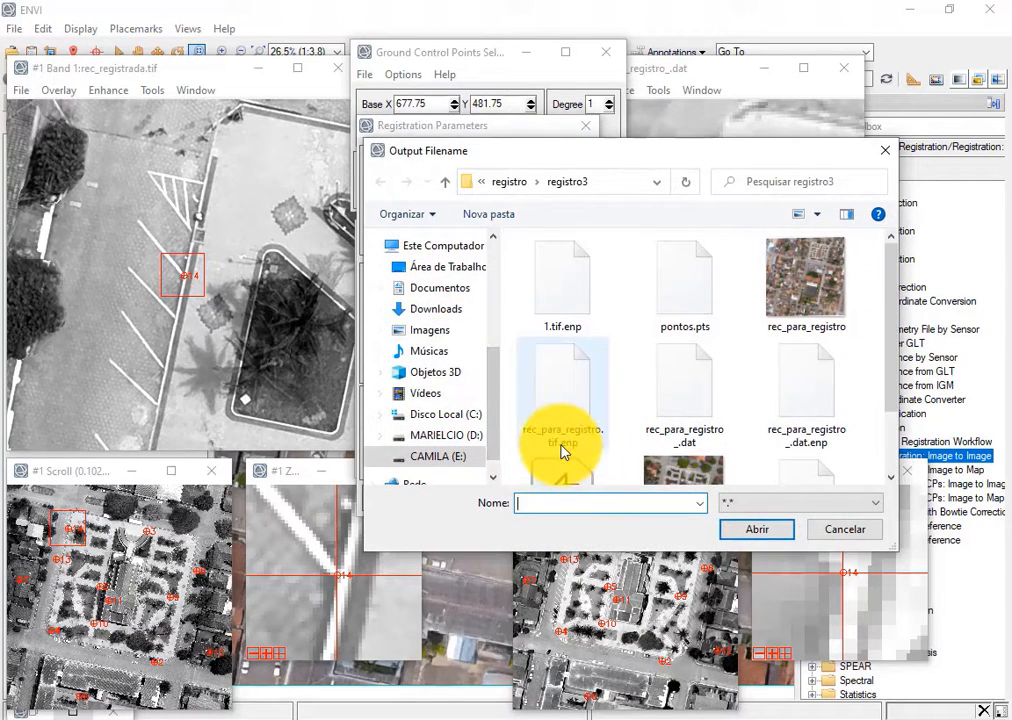
pyautogui.write('registro_manual')
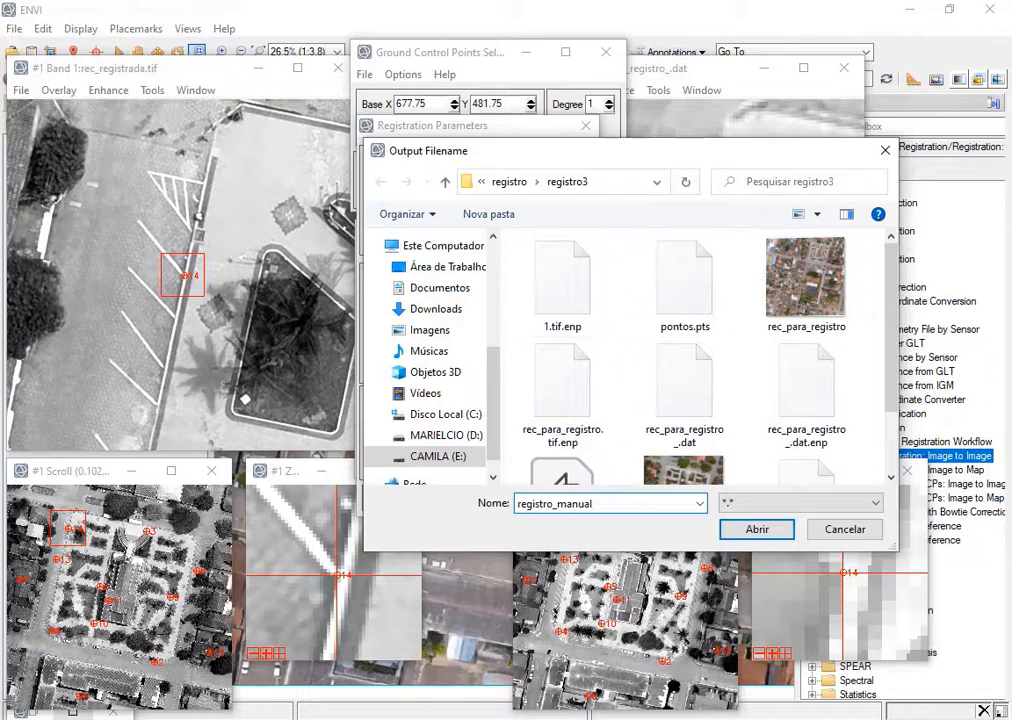
pyautogui.click(762, 535)
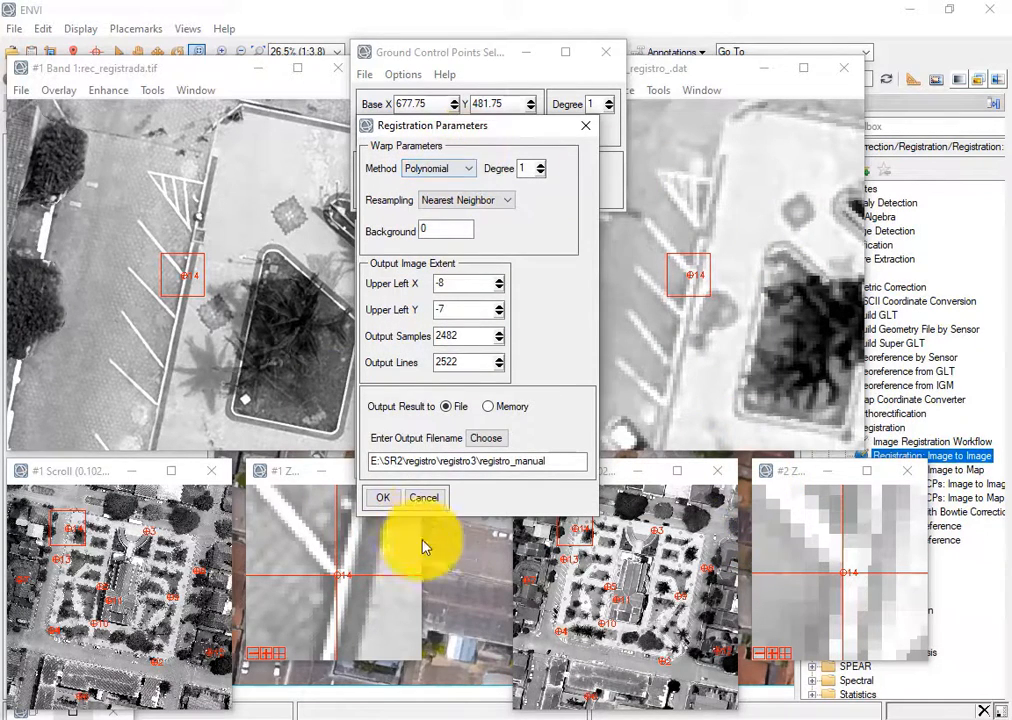
pyautogui.click(392, 502)
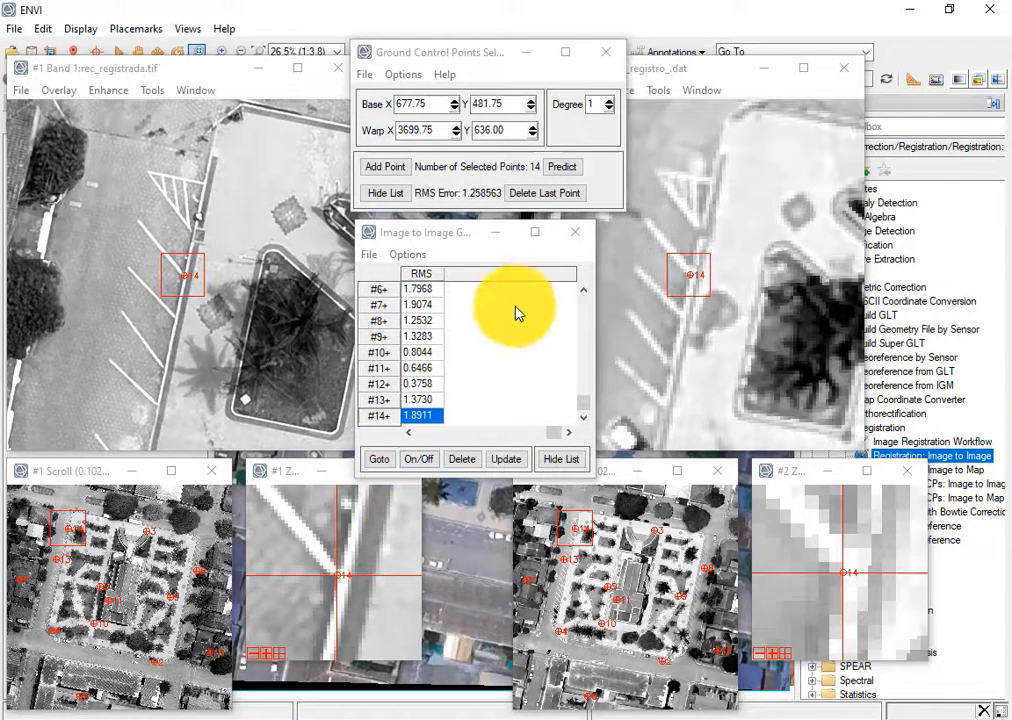
# Close the control point windows and toggle the registro_manual layer's visibility to compare it with the underlying image
pyautogui.click(579, 238)
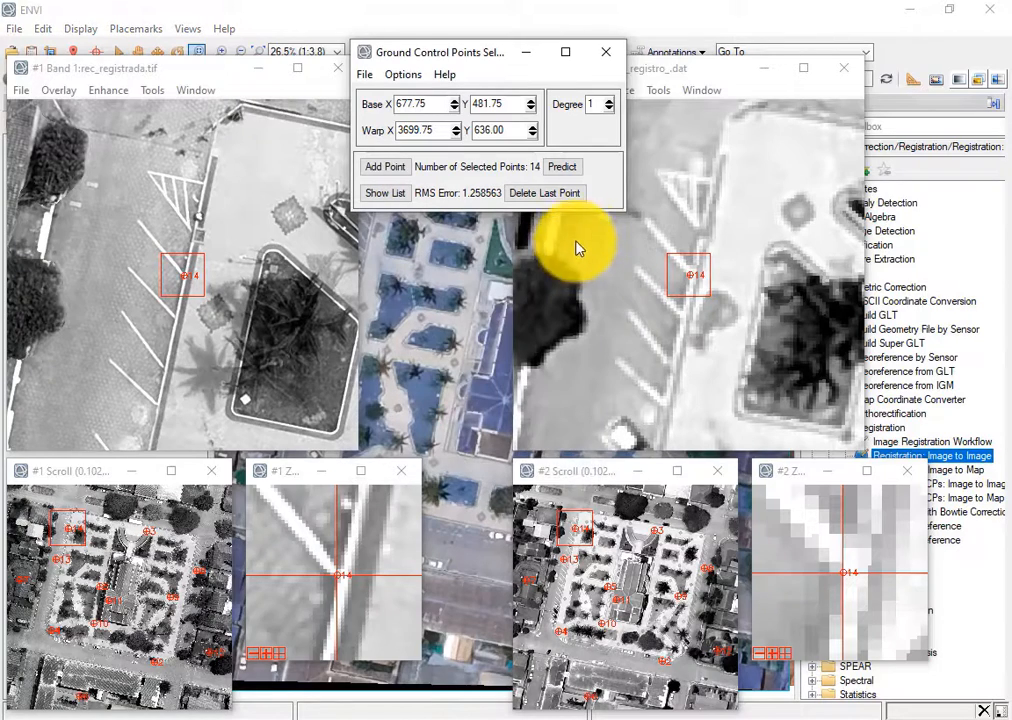
pyautogui.click(606, 54)
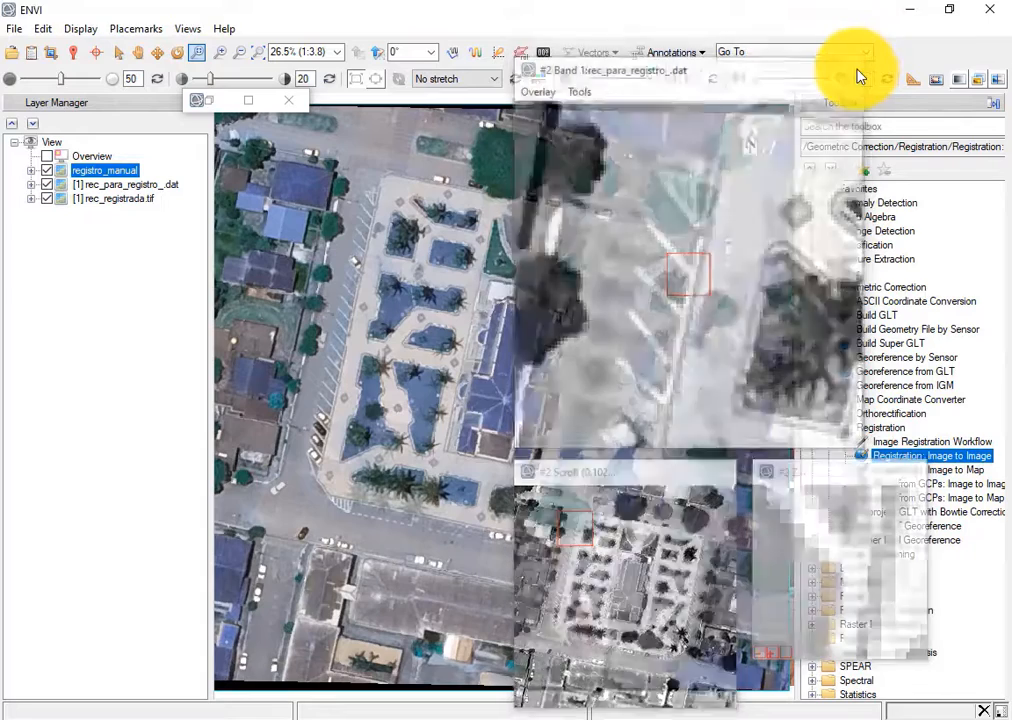
pyautogui.click(46, 172)
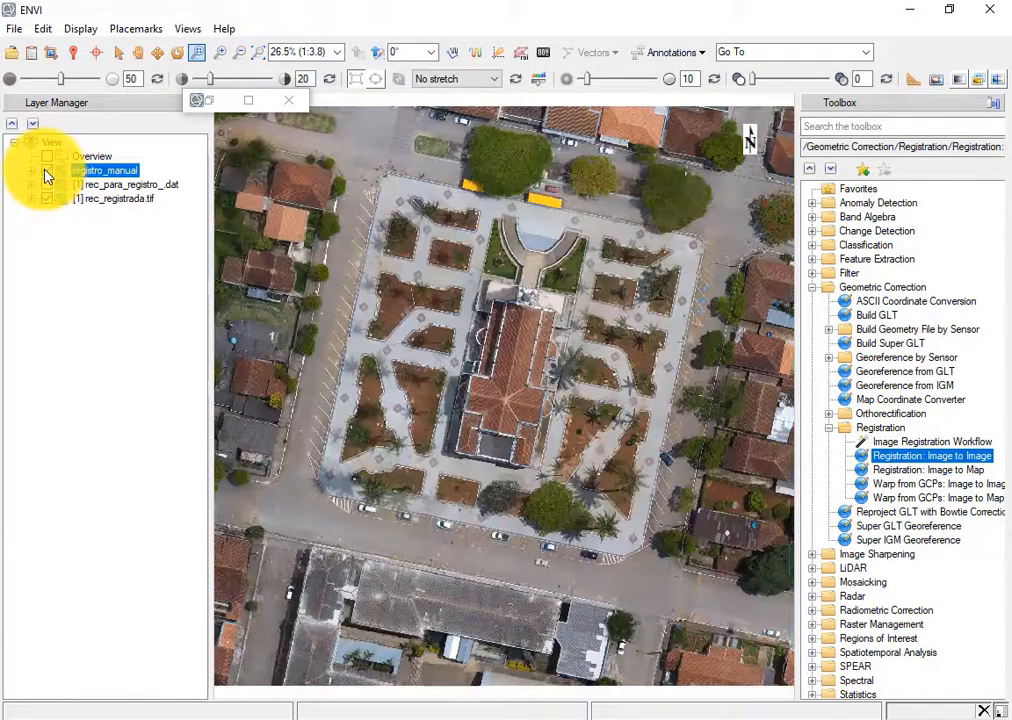
pyautogui.click(47, 171)
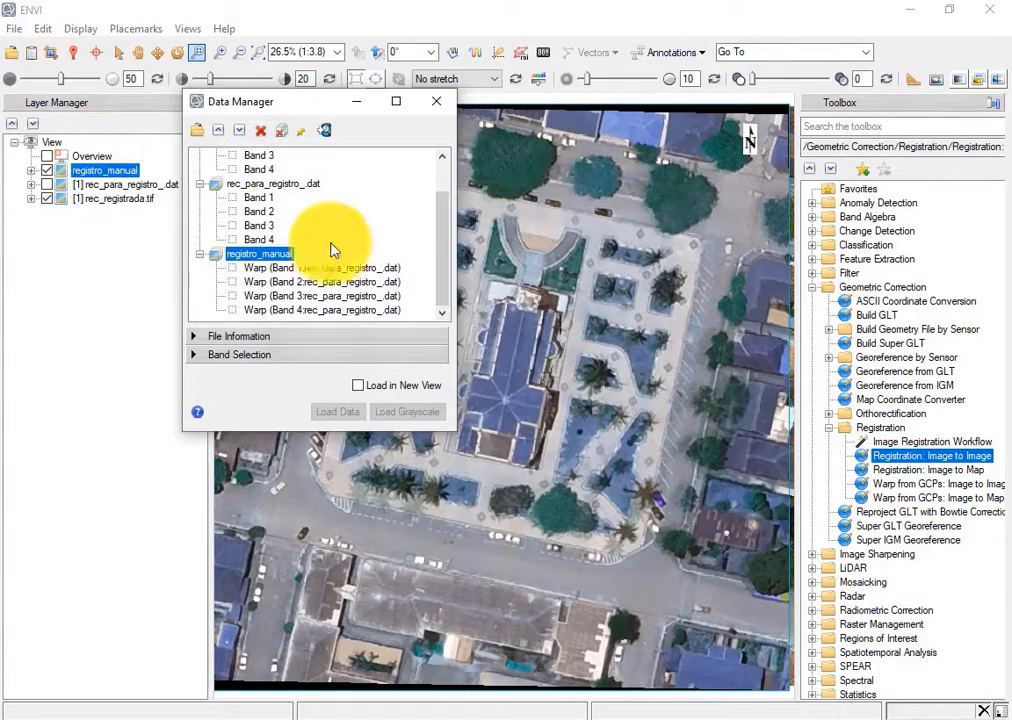
# Load registro_manual as a color composite of its warped bands 1, 2 and 3, and close the Data Manager
pyautogui.click(236, 282)
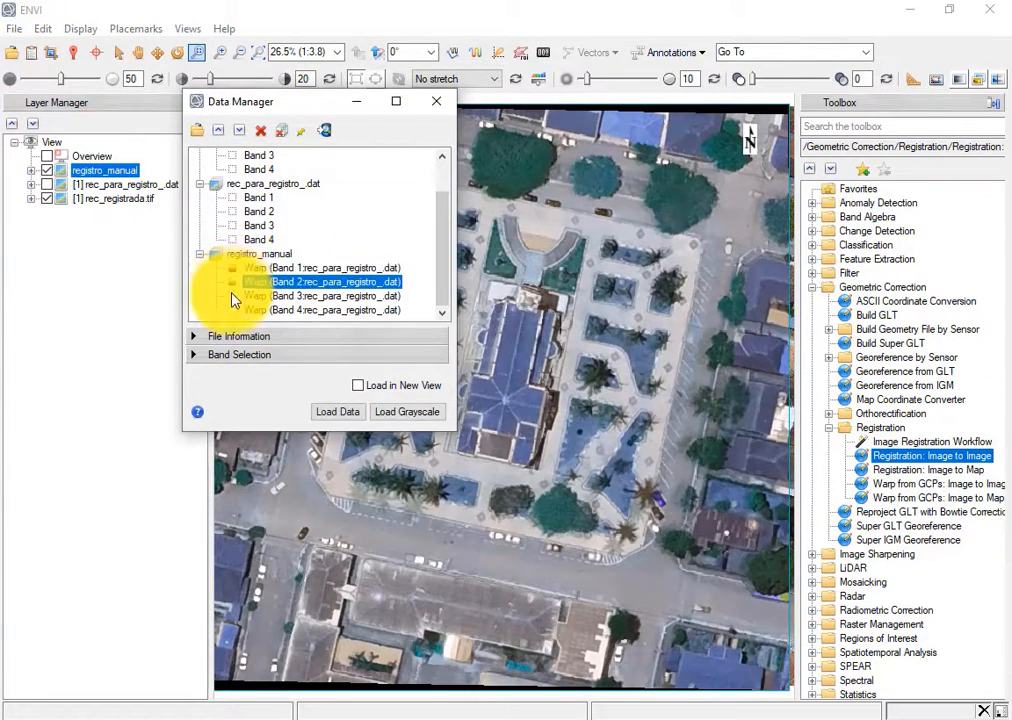
pyautogui.click(250, 296)
pyautogui.click(334, 411)
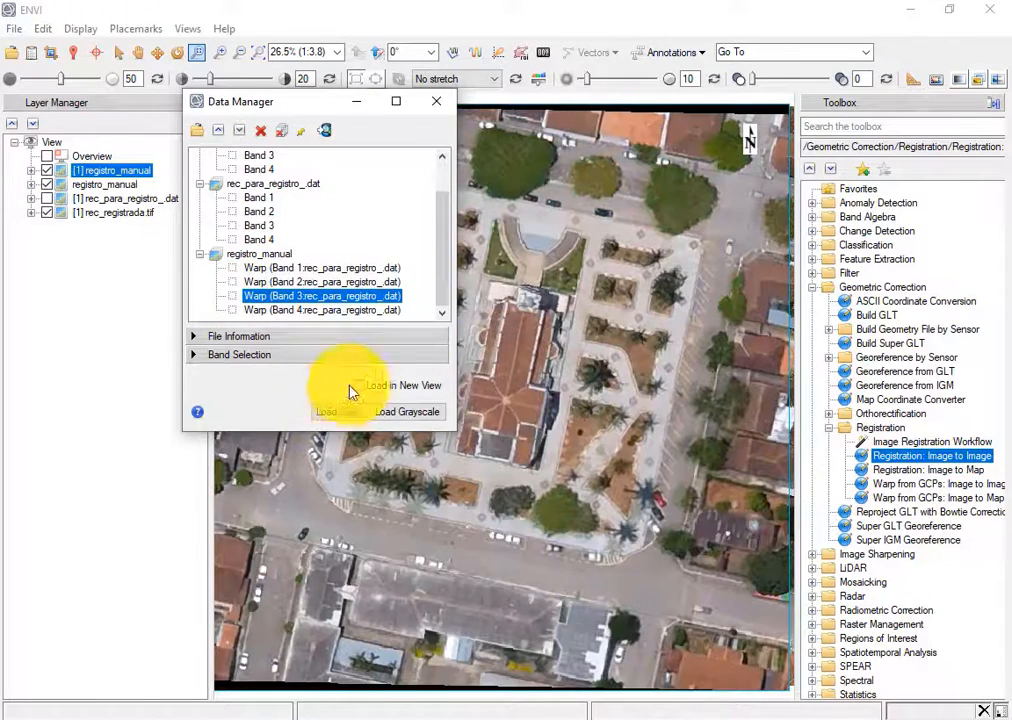
pyautogui.click(443, 102)
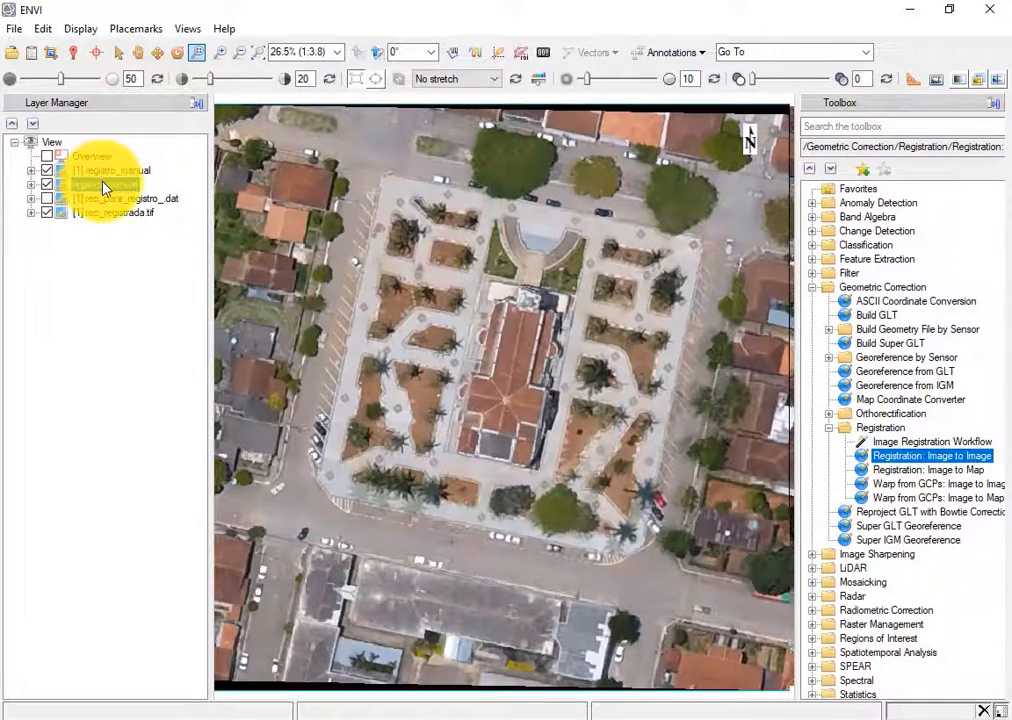
# Remove the duplicate registro_manual layer from the view and turn on the rec_para_registro_.dat layer
pyautogui.rightClick(103, 184)
pyautogui.click(142, 275)
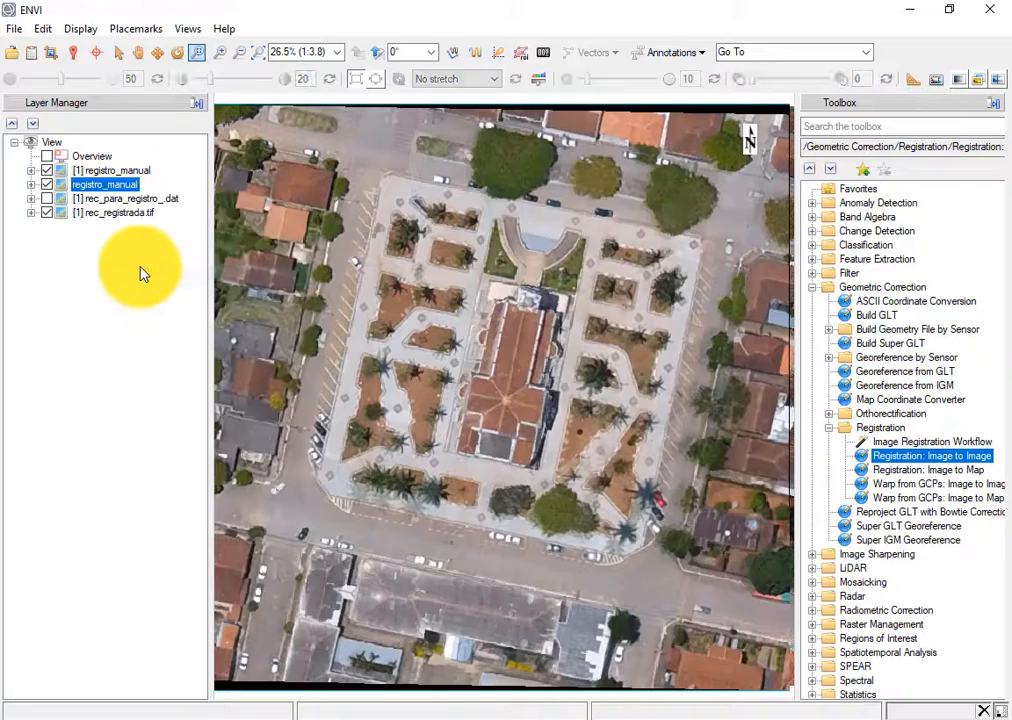
pyautogui.click(46, 172)
pyautogui.click(47, 184)
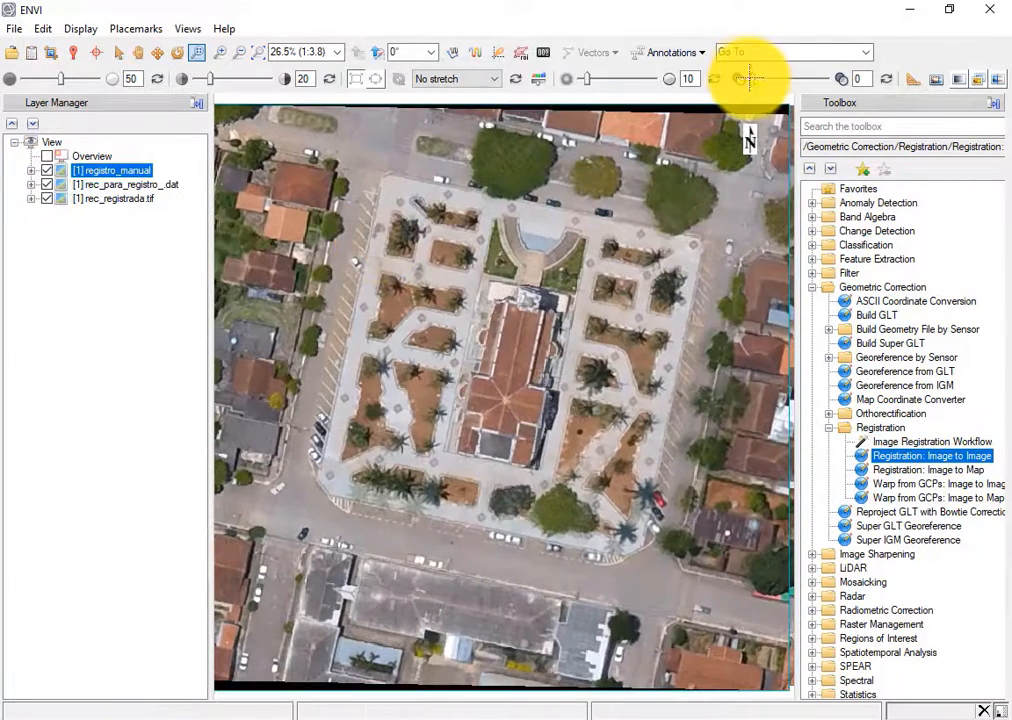
# Vary registro_manual's transparency, ending at 100, to compare it with rec_para_registro_.dat beneath it around the church and square
pyautogui.moveTo(753, 82); pyautogui.dragTo(1010, 43)
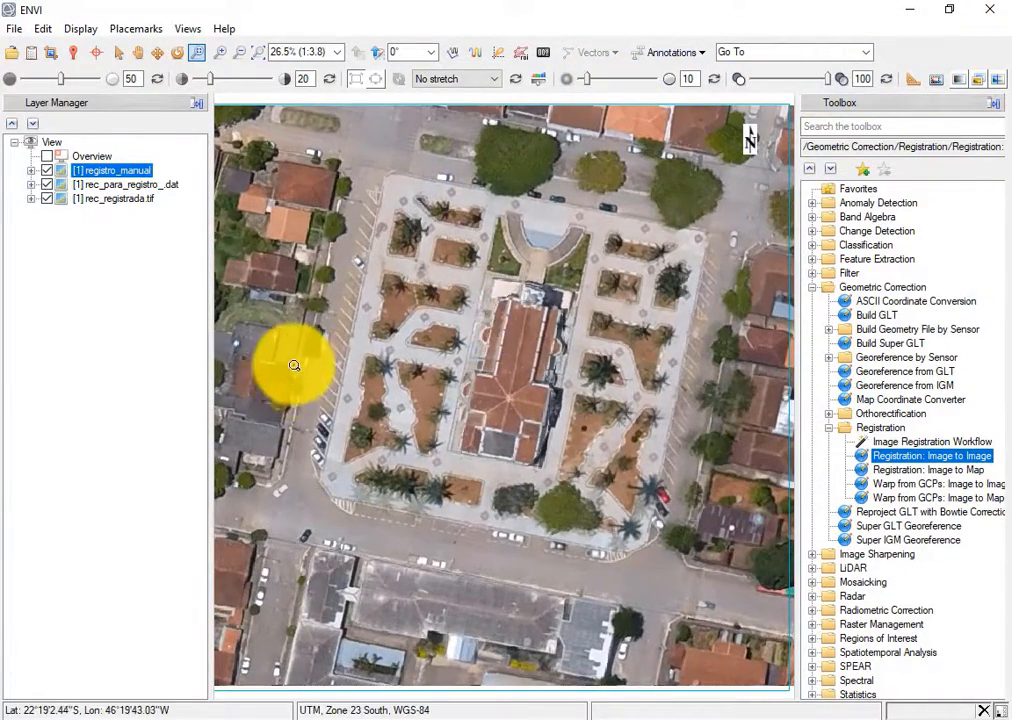
pyautogui.scroll(2, 581, 459)
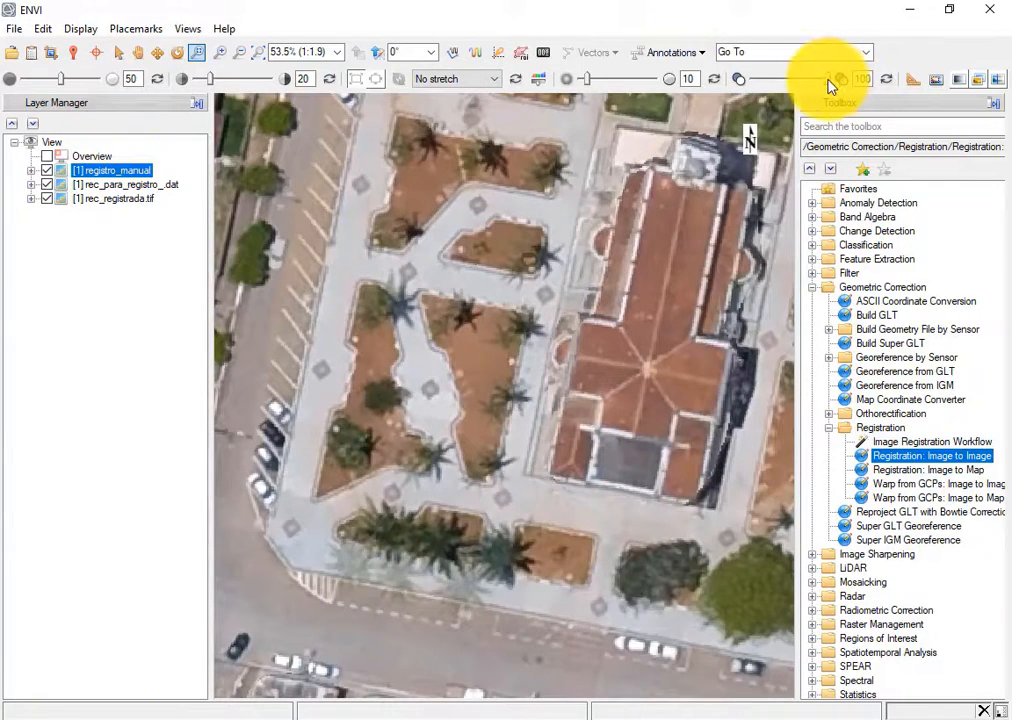
pyautogui.moveTo(827, 80); pyautogui.dragTo(897, 93)
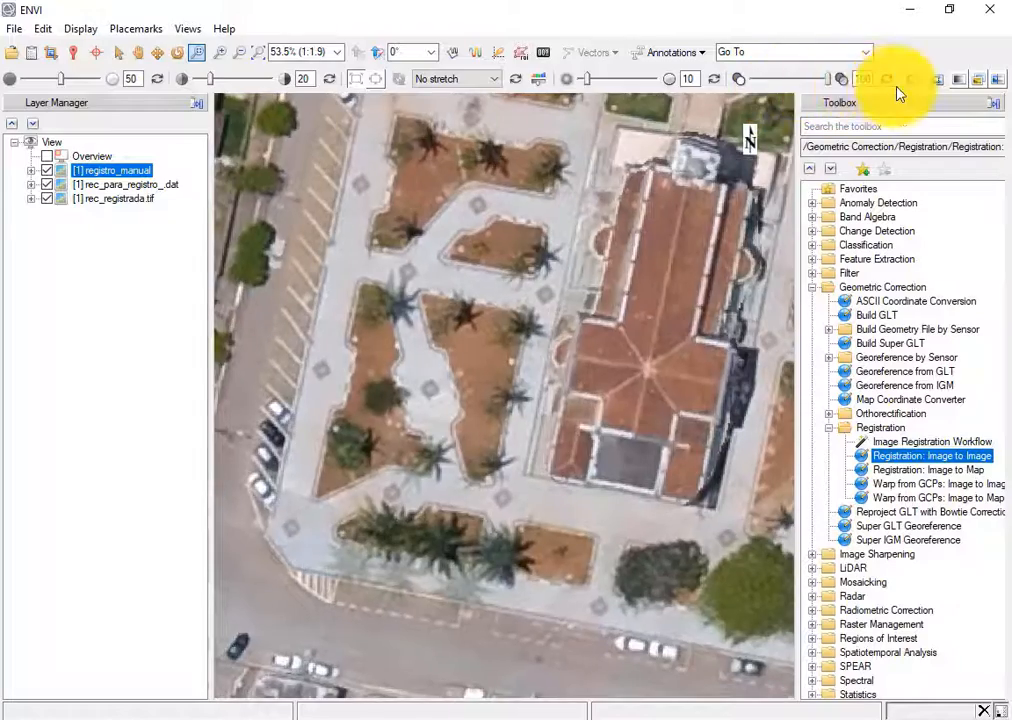
# Hide rec_para_registro_.dat and vary registro_manual's transparency between 100 and 0 to compare it with rec_registrada.tif up close and at full extent
pyautogui.click(47, 184)
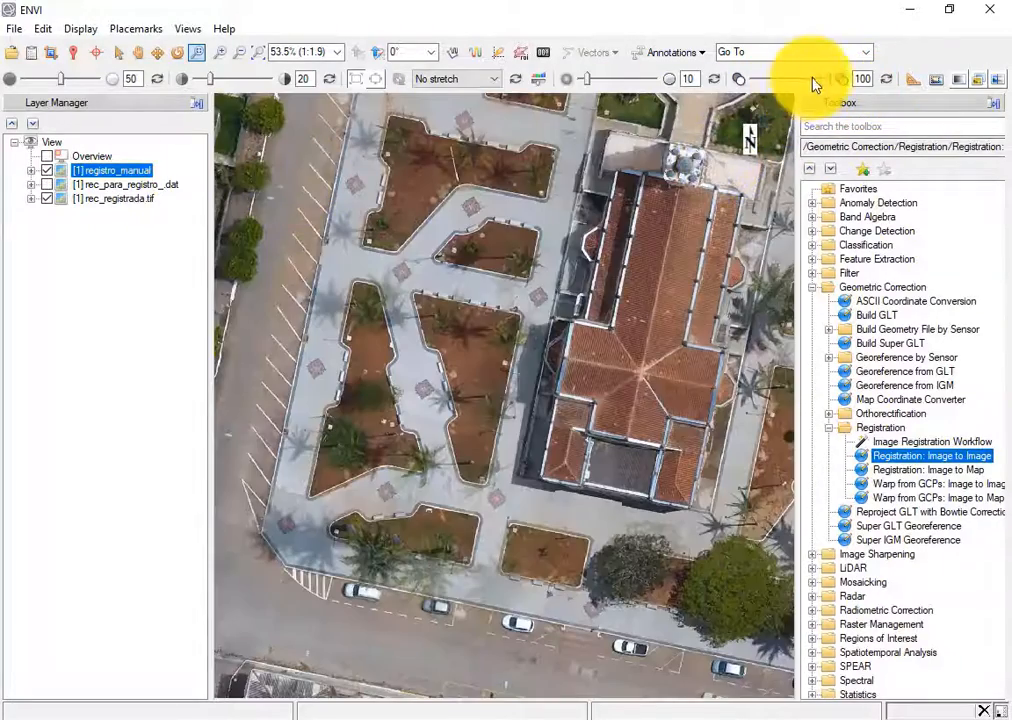
pyautogui.moveTo(827, 85); pyautogui.dragTo(899, 102)
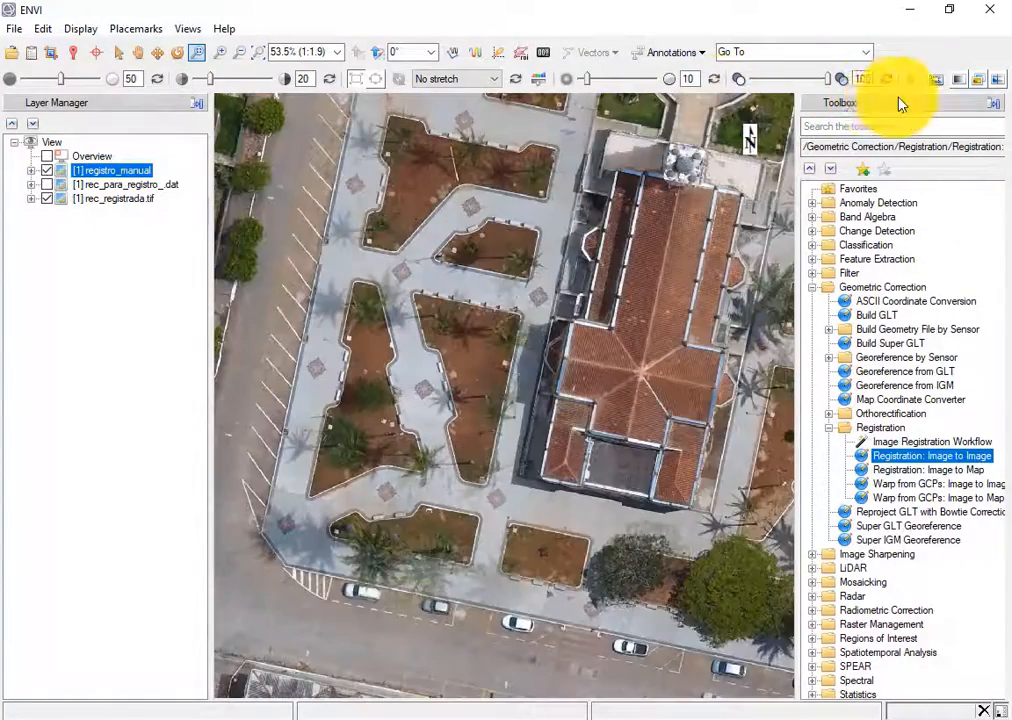
pyautogui.click(260, 55)
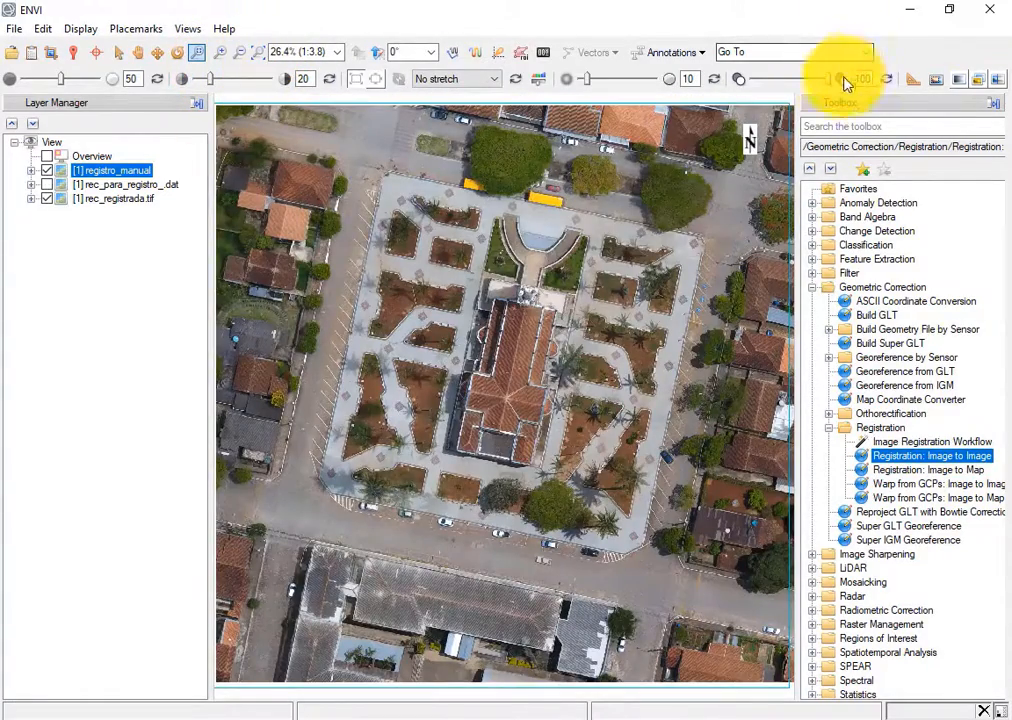
pyautogui.moveTo(828, 86); pyautogui.dragTo(663, 124)
pyautogui.click(94, 187)
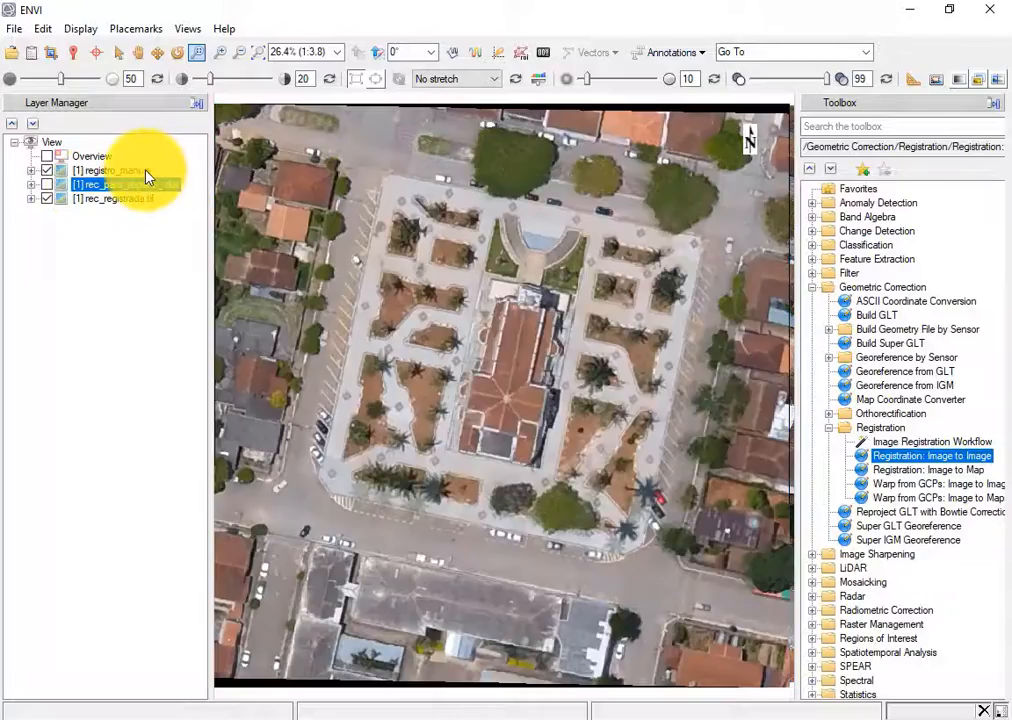
pyautogui.click(146, 171)
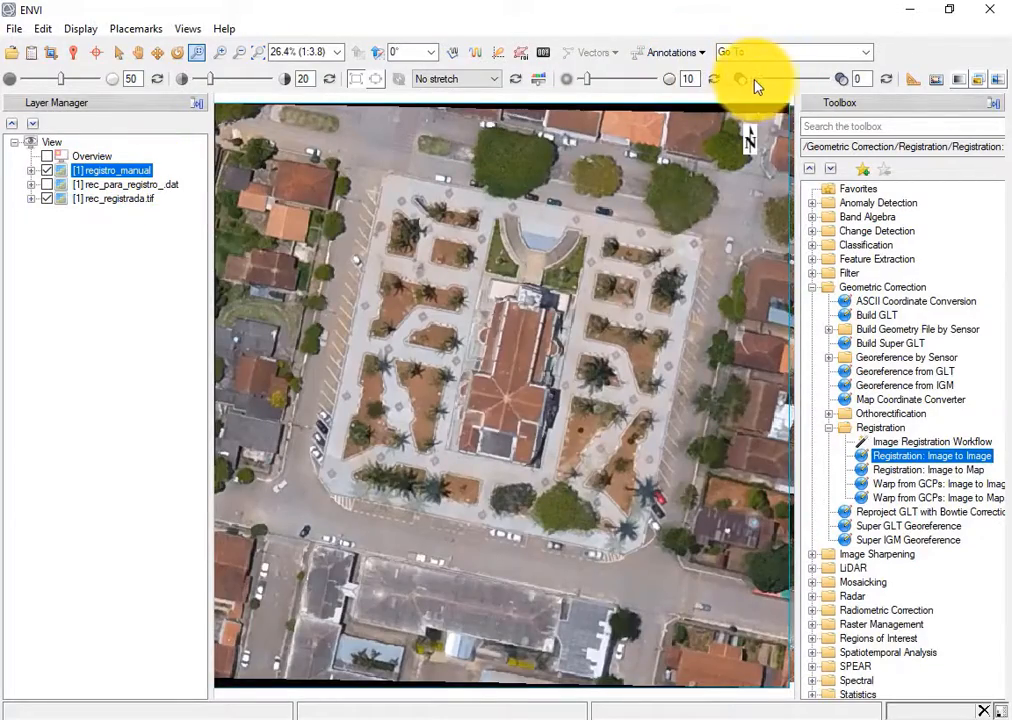
pyautogui.moveTo(756, 86); pyautogui.dragTo(713, 100)
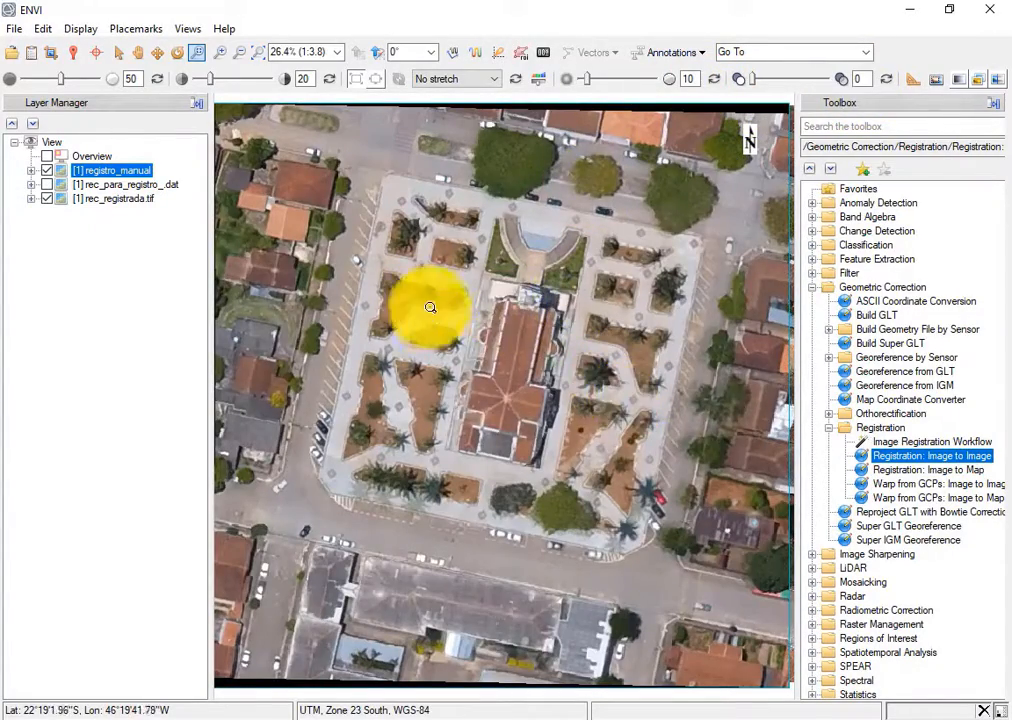
# Hide registro_manual and vary rec_para_registro_.dat's transparency, ending at 100, to compare the unregistered image with rec_registrada.tif at the church
pyautogui.moveTo(416, 290); pyautogui.dragTo(610, 491)
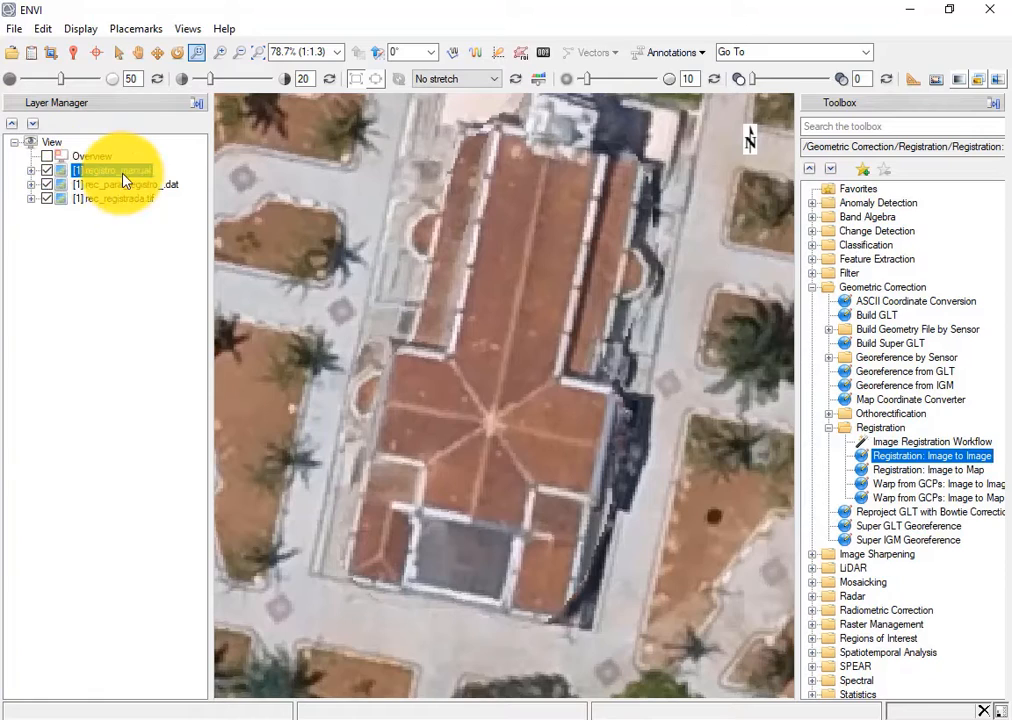
pyautogui.click(46, 171)
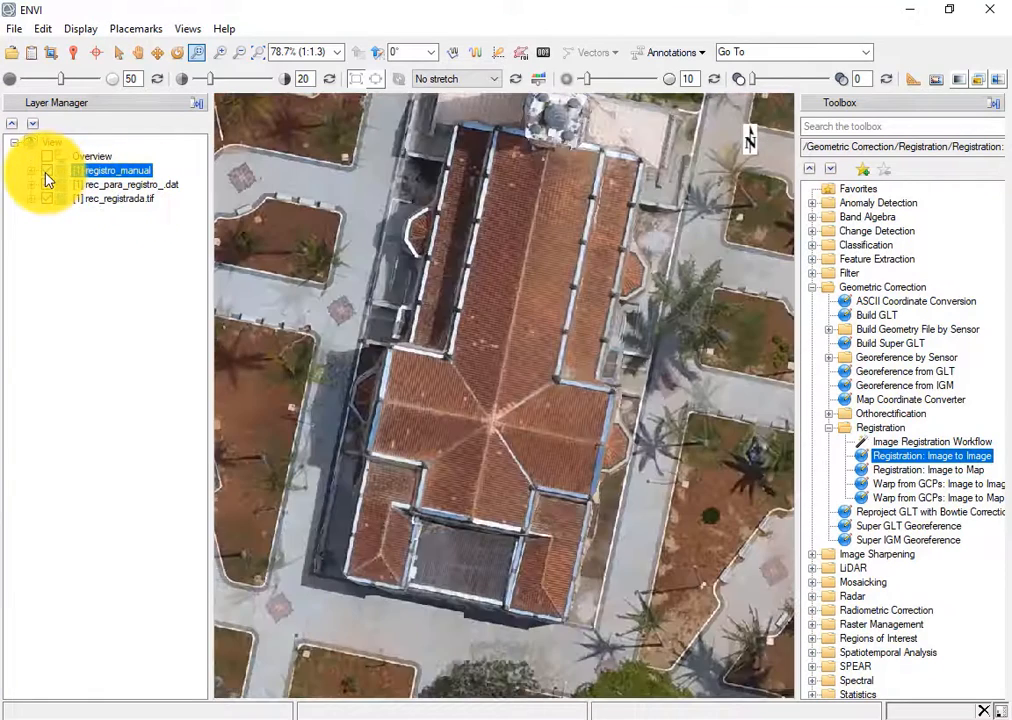
pyautogui.click(136, 188)
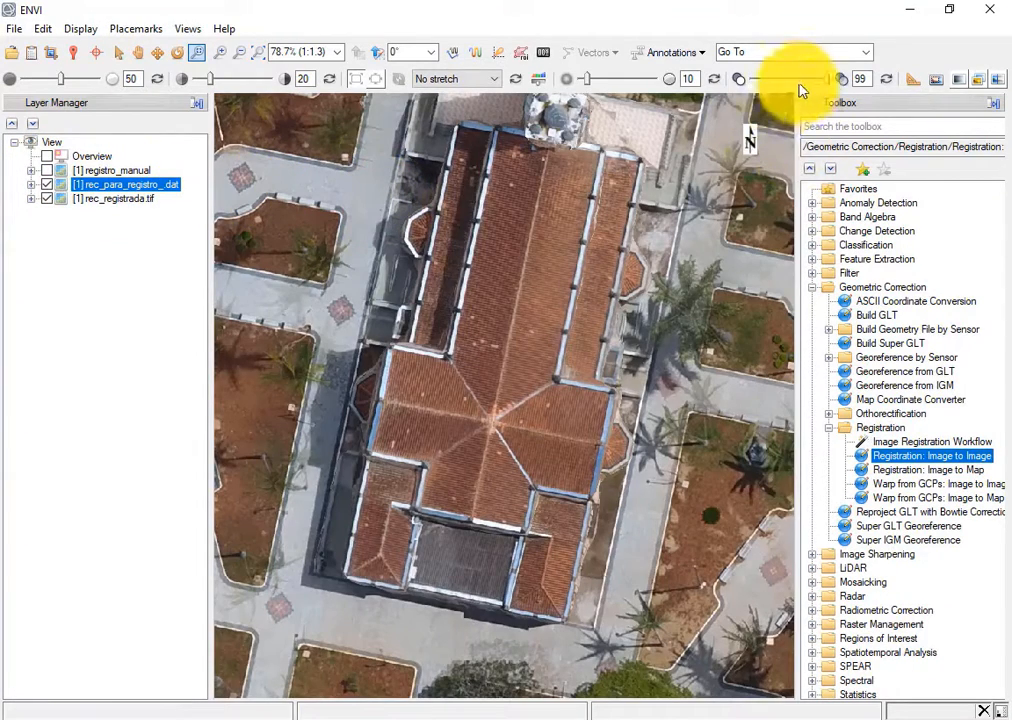
pyautogui.moveTo(829, 86); pyautogui.dragTo(840, 115)
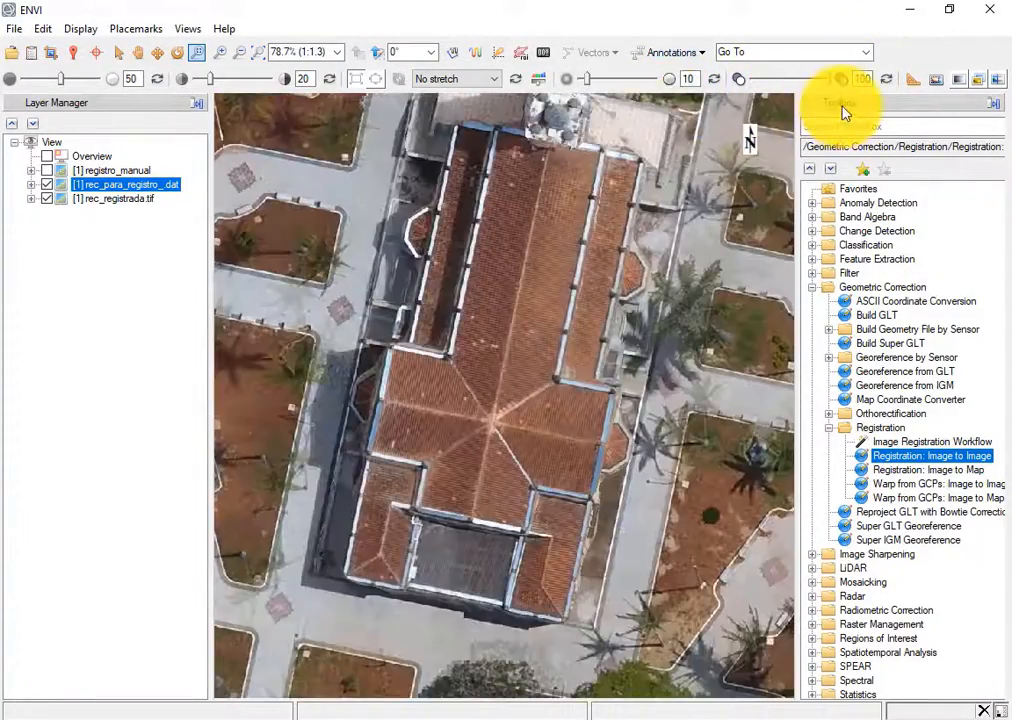
# Show registro_manual, hide rec_para_registro_.dat, and vary registro_manual's transparency, ending at 0, to check its alignment with rec_registrada.tif at the church
pyautogui.click(47, 171)
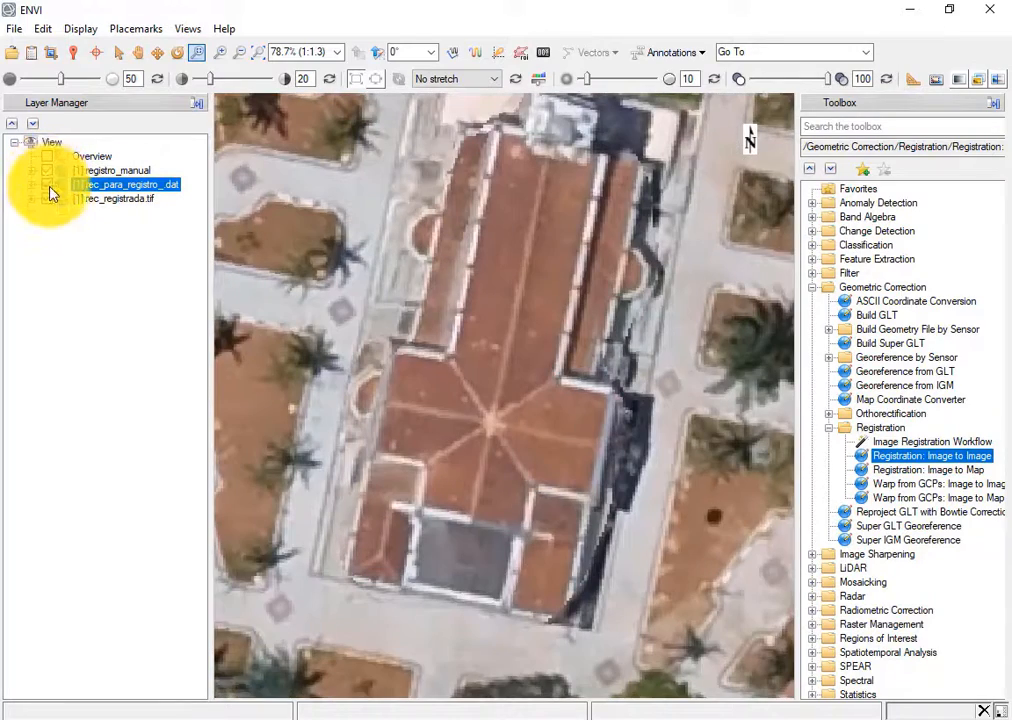
pyautogui.click(99, 172)
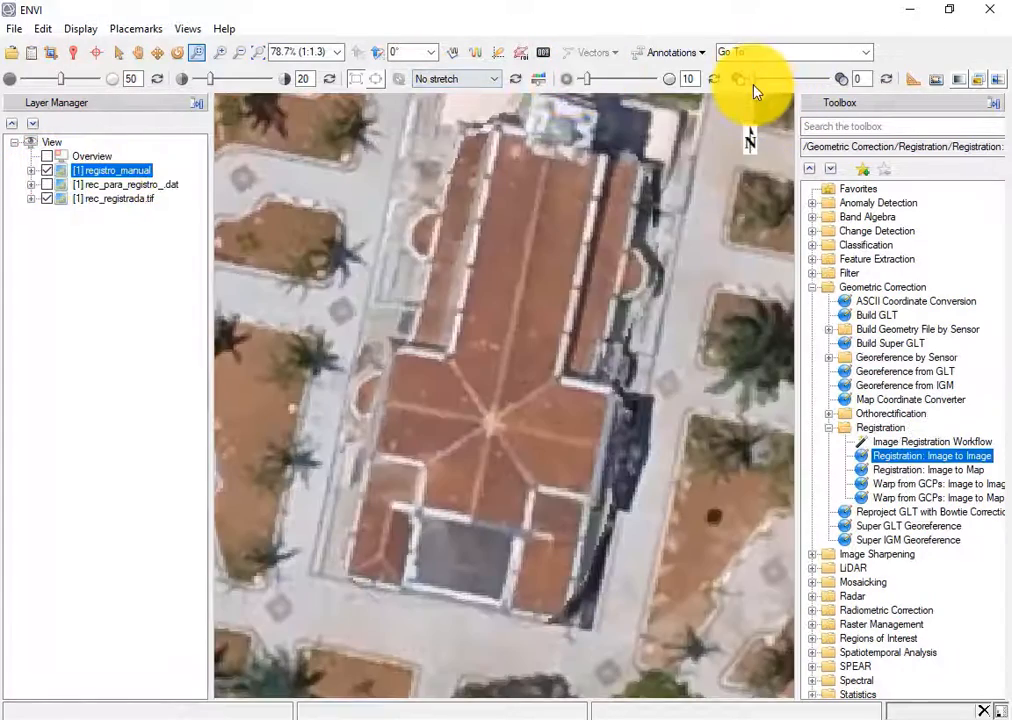
pyautogui.moveTo(752, 83); pyautogui.dragTo(727, 101)
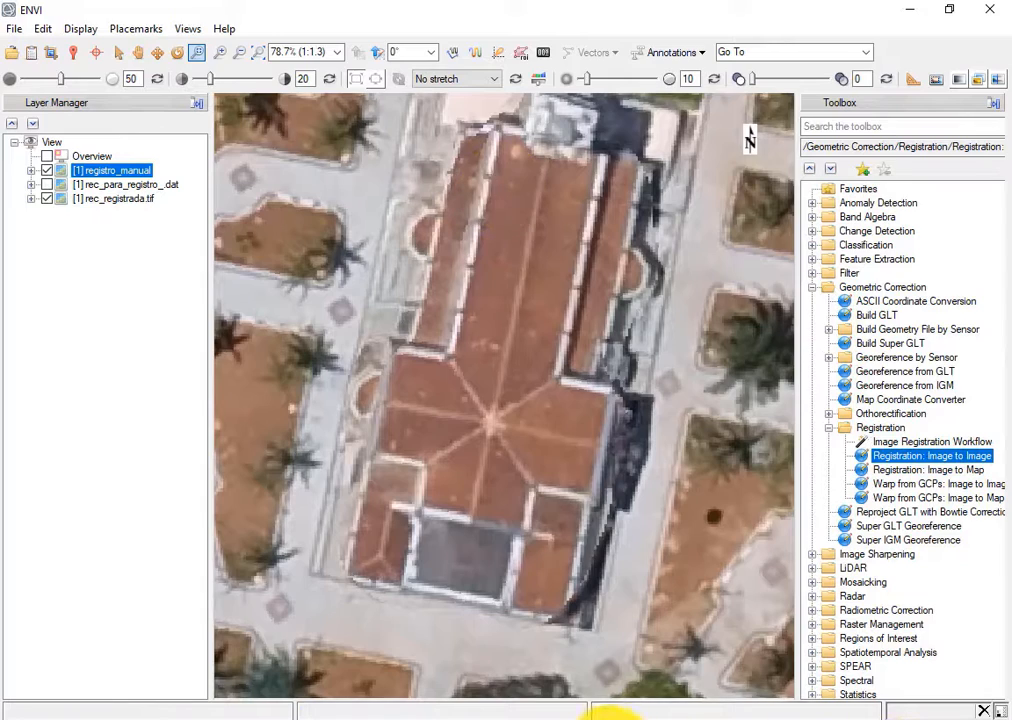